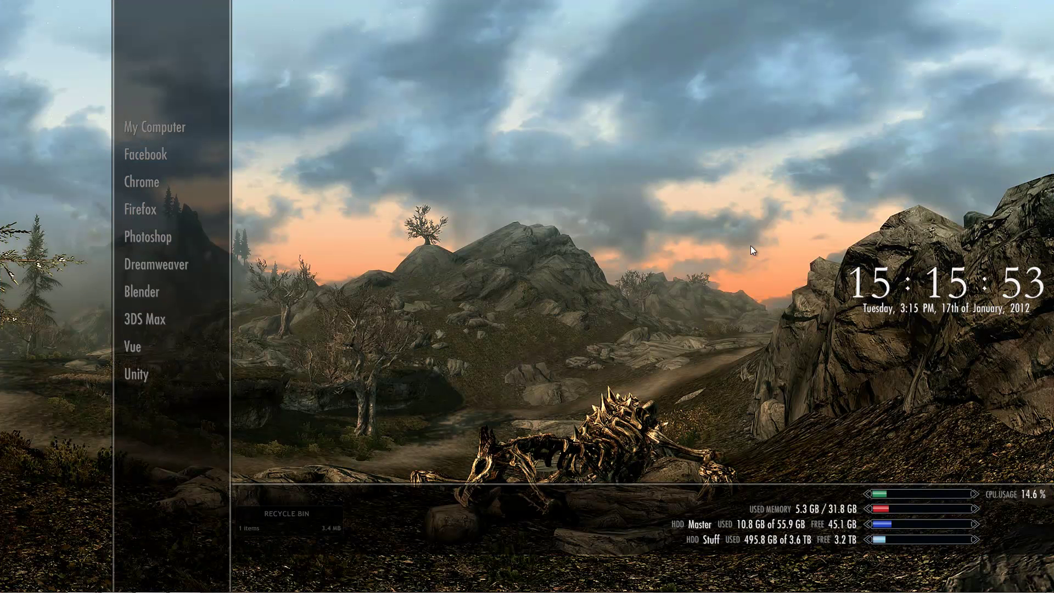
- Display the Skyrim sidebar skin's options menu, then dismiss it
drag(826, 219, 998, 351)
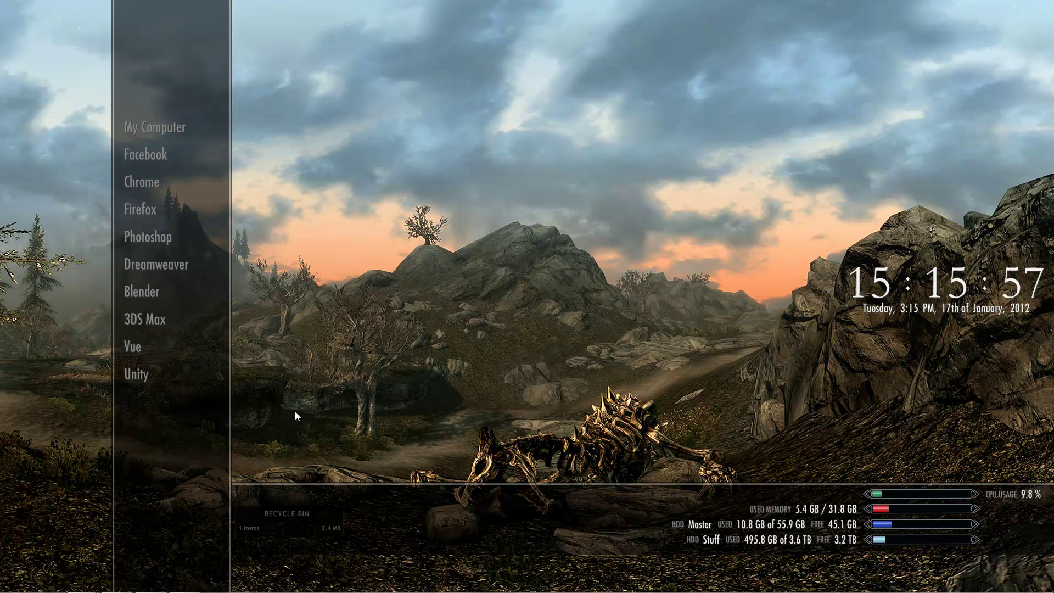
right_click(257, 521)
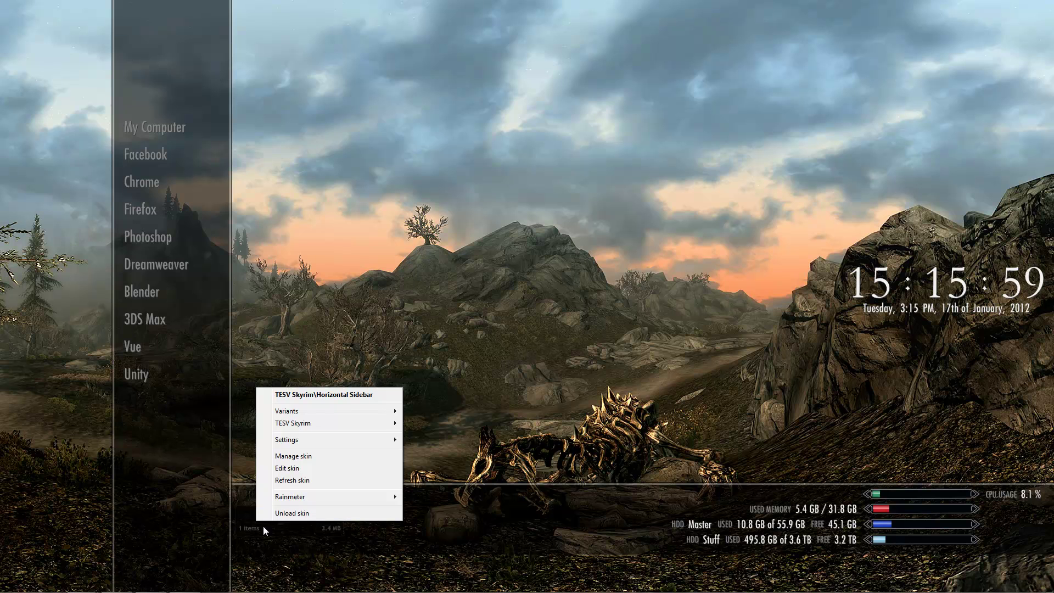
right_click(246, 529)
click(246, 523)
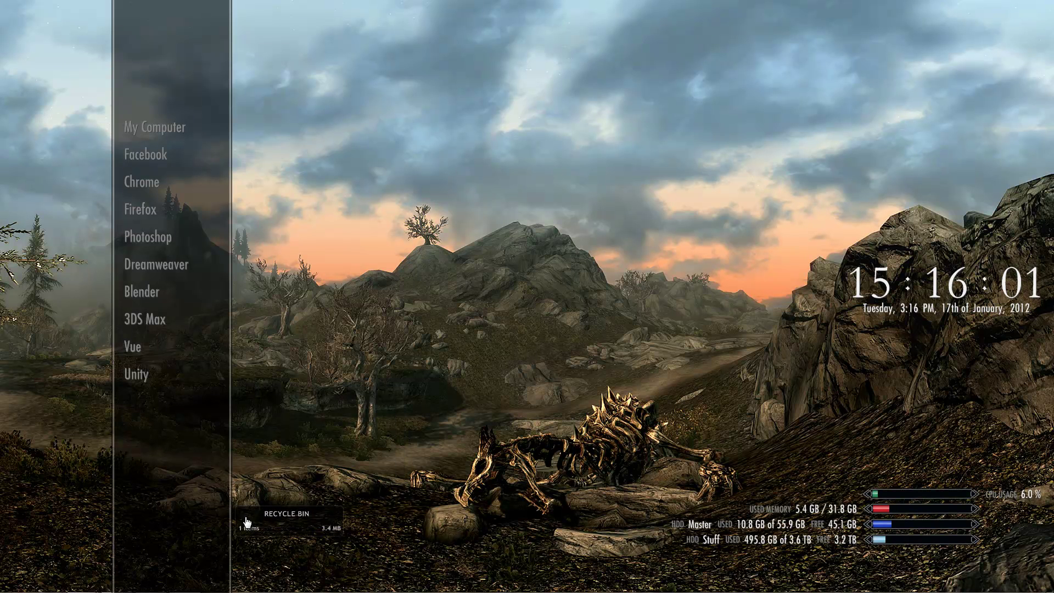
- Show the desktop menu and hidden tray icons, then switch to Chrome on rainmeter.net
right_click(426, 516)
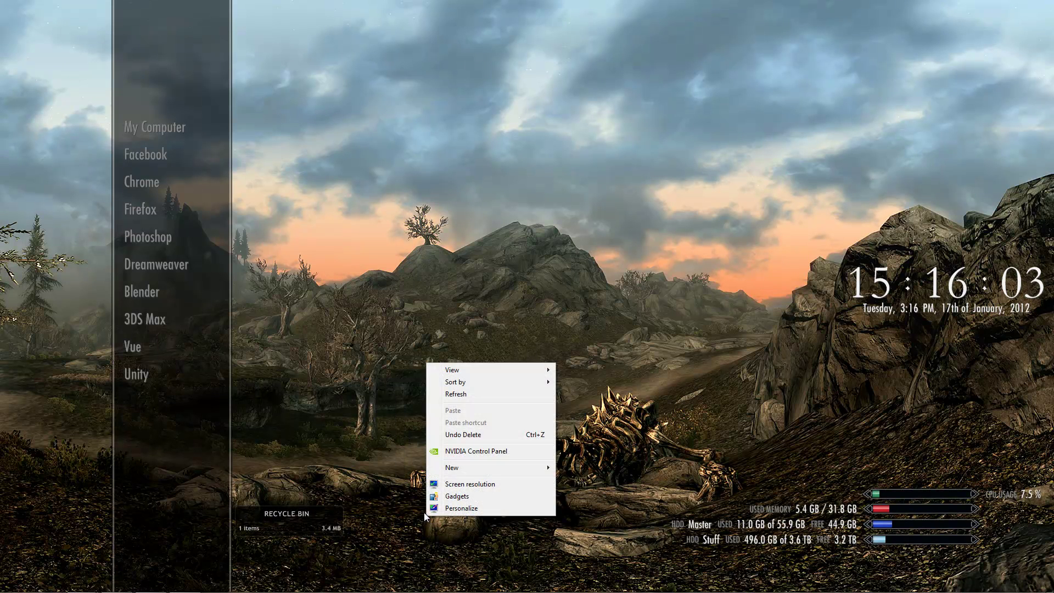
click(926, 568)
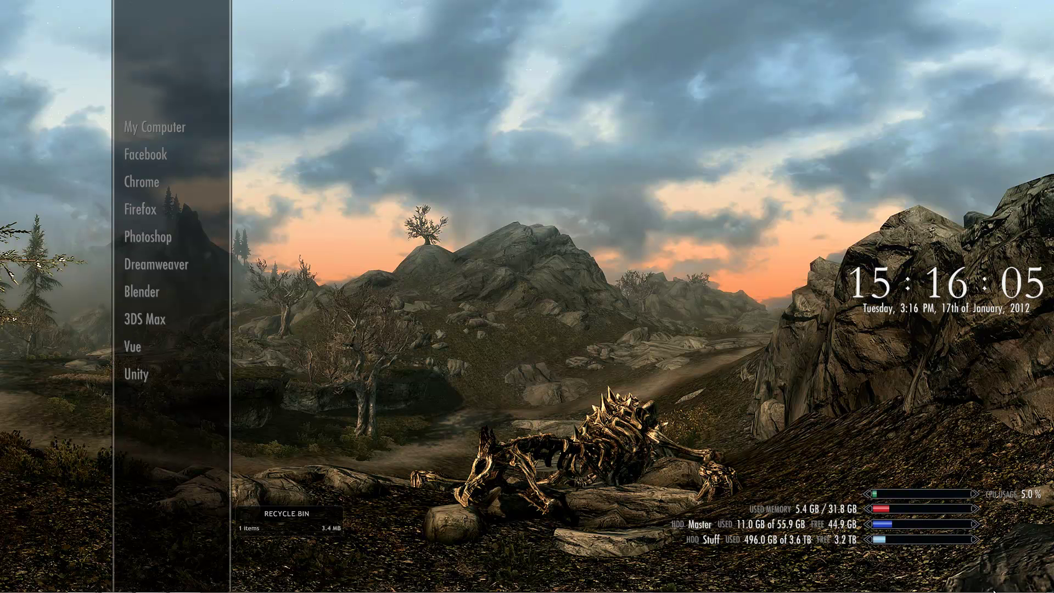
click(944, 582)
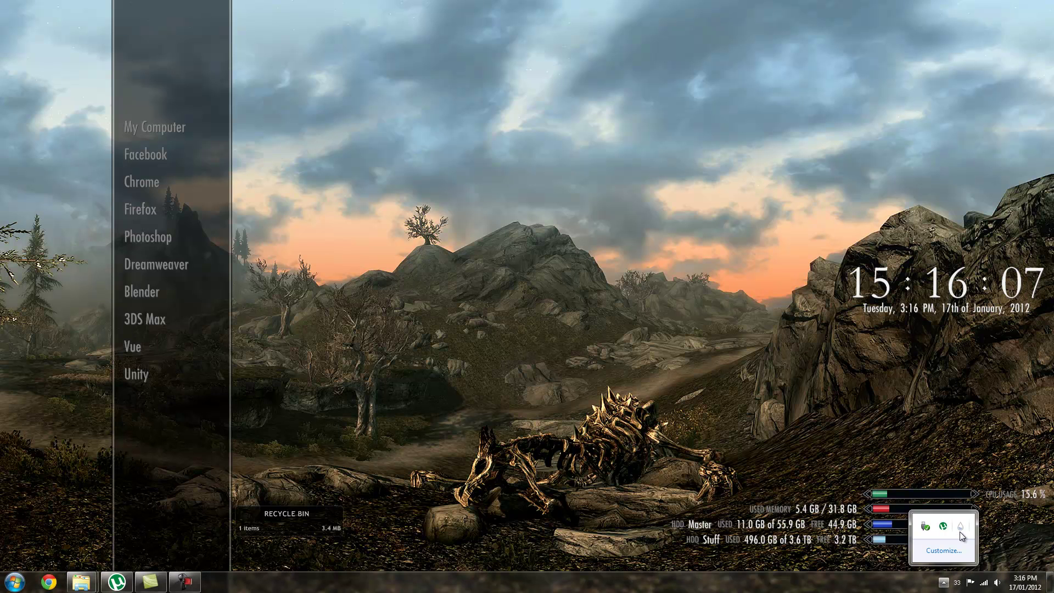
key(alt+Tab)
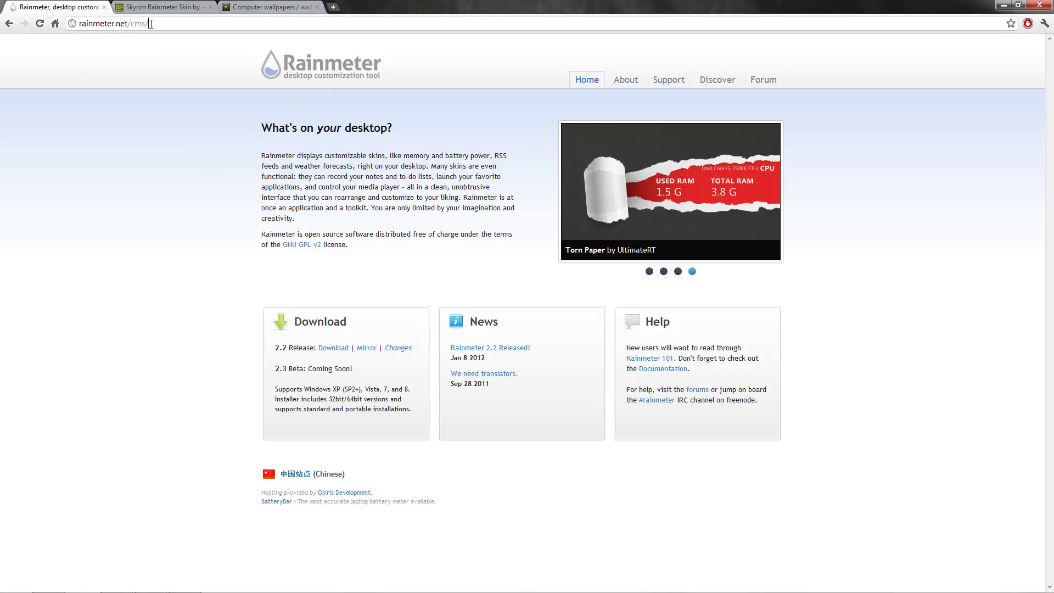
- Save Rainmeter-2.2.exe into the Skyrim Desktop folder, then switch to the deviantART skin page
drag(151, 24, 73, 27)
click(332, 348)
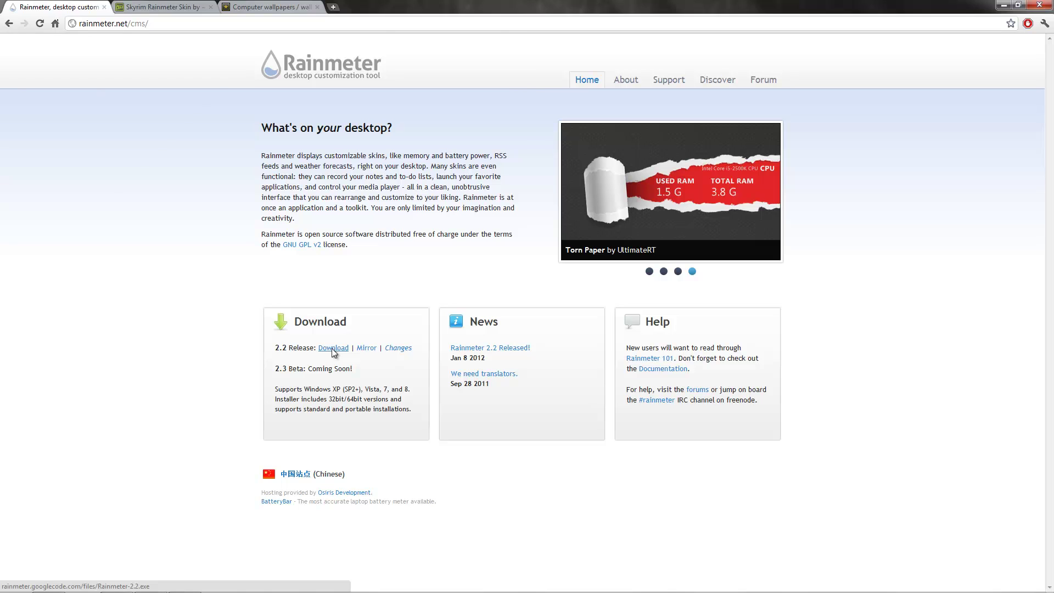
double_click(137, 87)
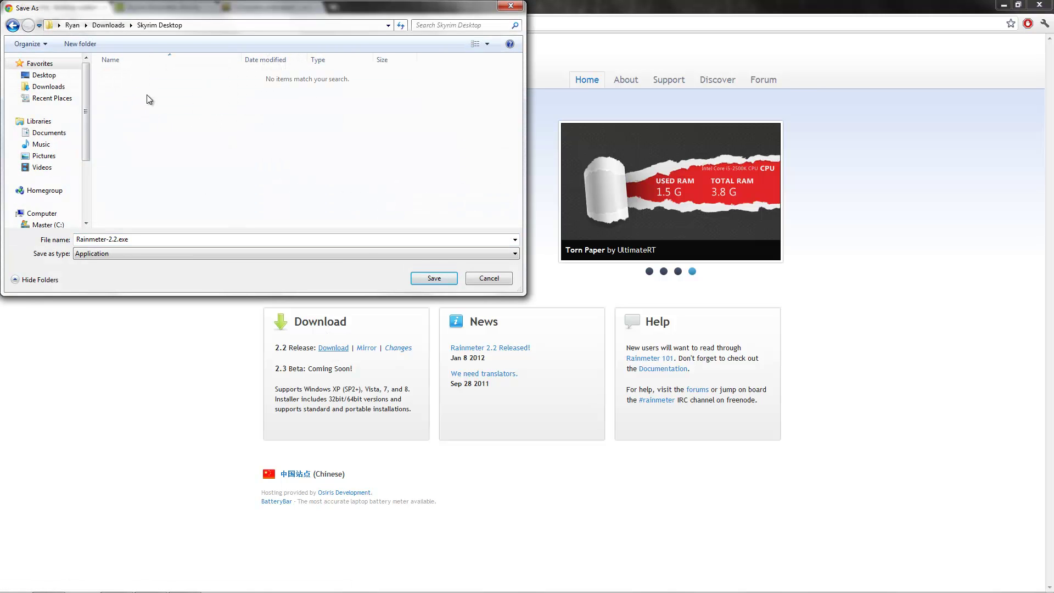
click(431, 278)
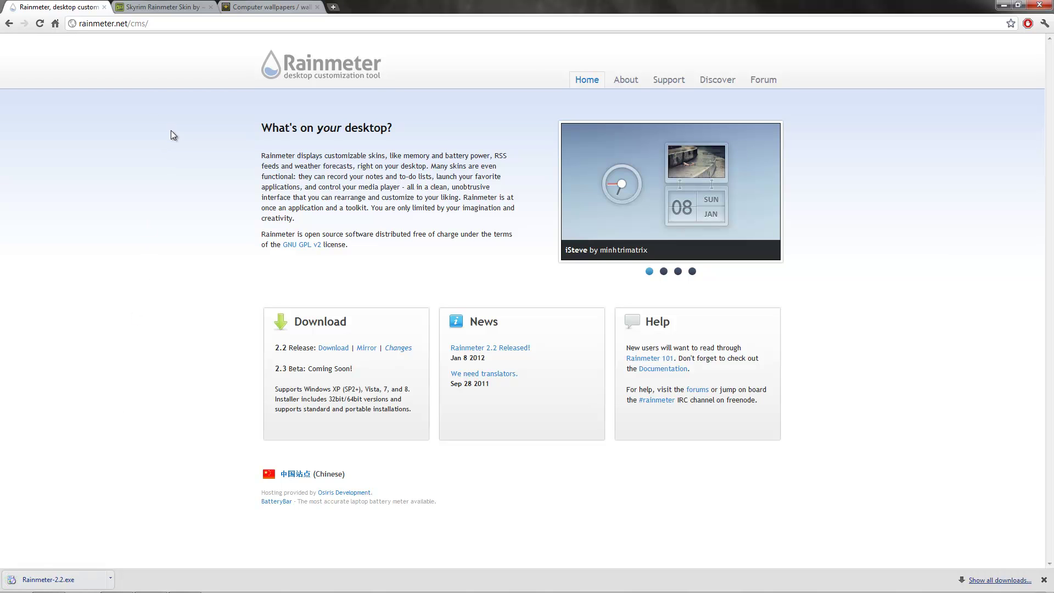
click(156, 7)
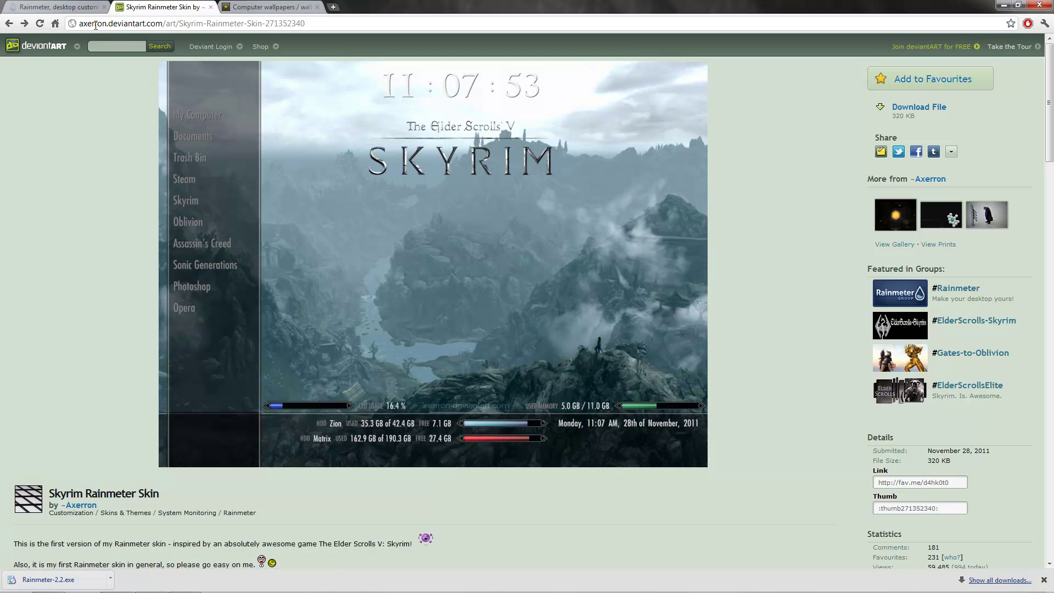
- Save the Skyrim skin's .rmskin file from deviantART into the Skyrim Desktop folder
drag(313, 21, 69, 27)
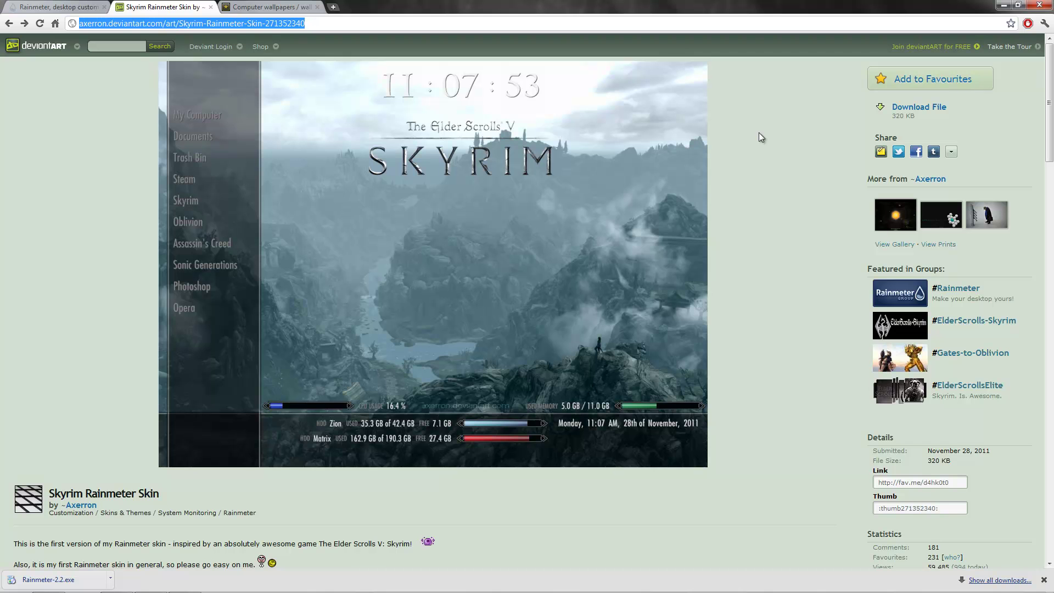
click(901, 108)
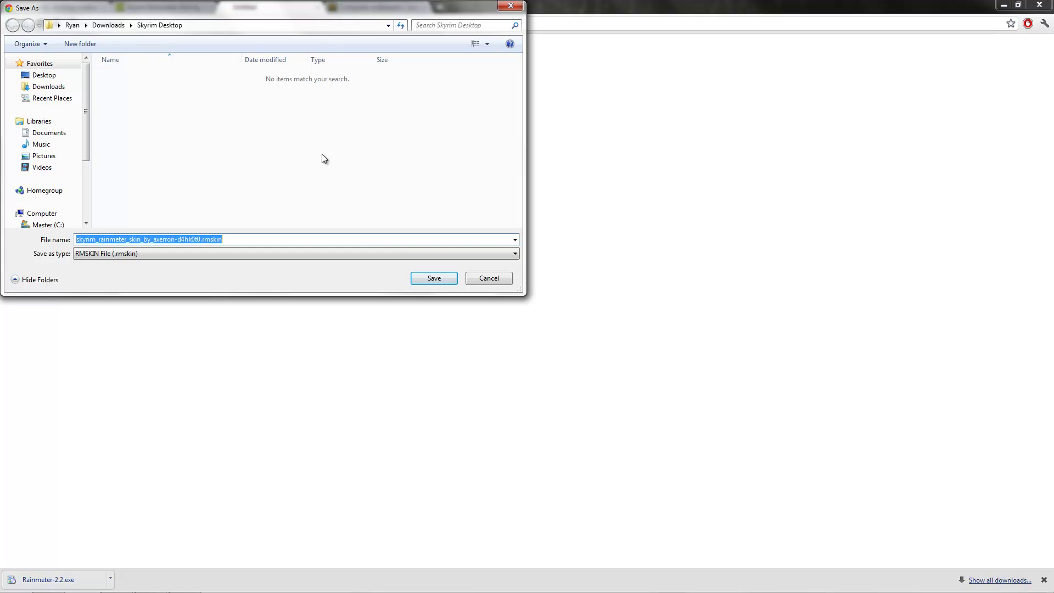
click(444, 281)
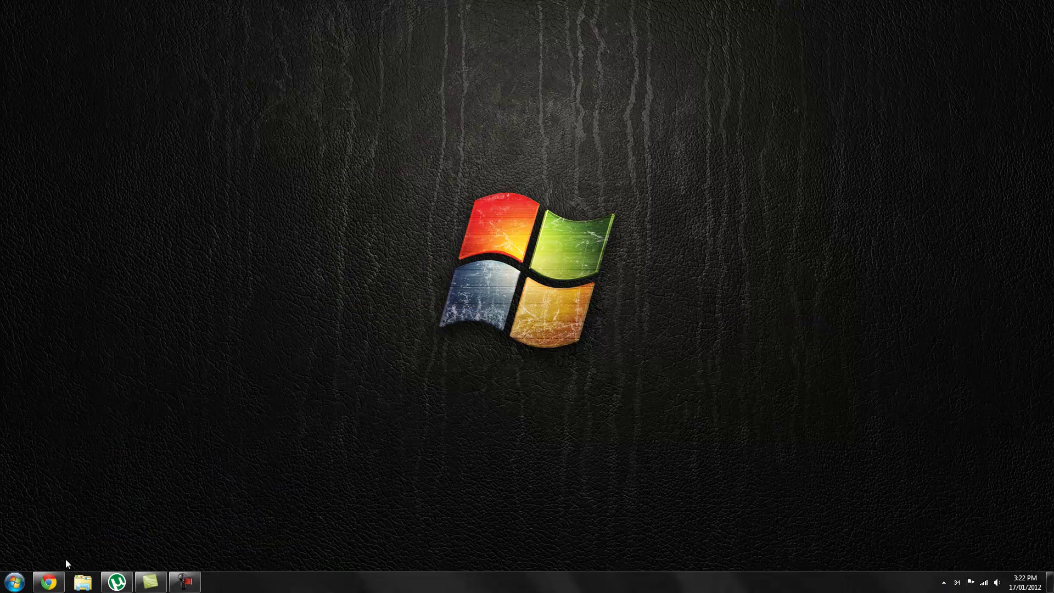
- Search wallbase for 'skyrim' and scroll through the 519 wallpaper results
click(51, 581)
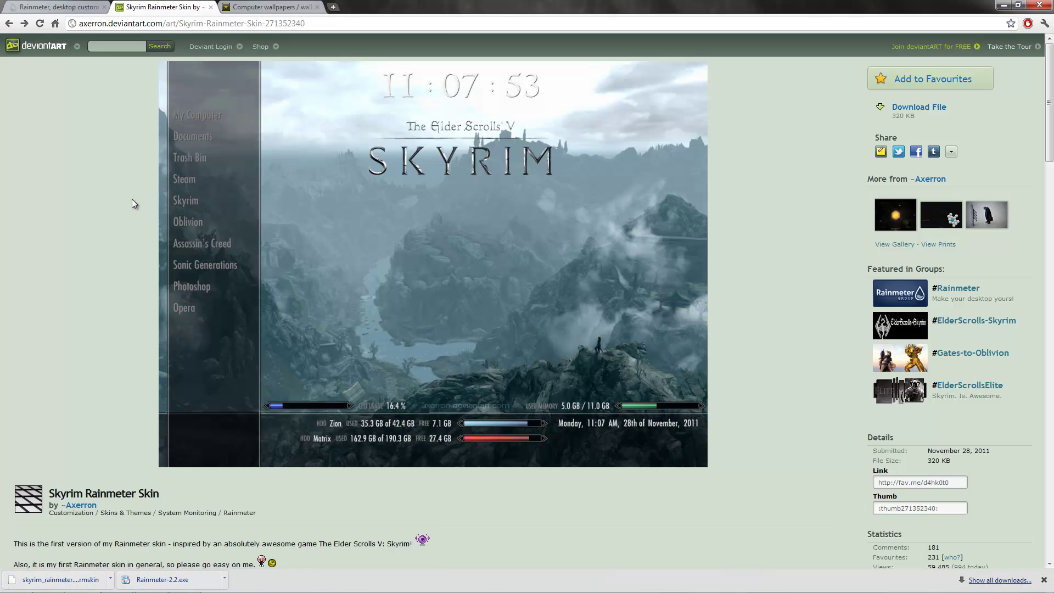
click(258, 7)
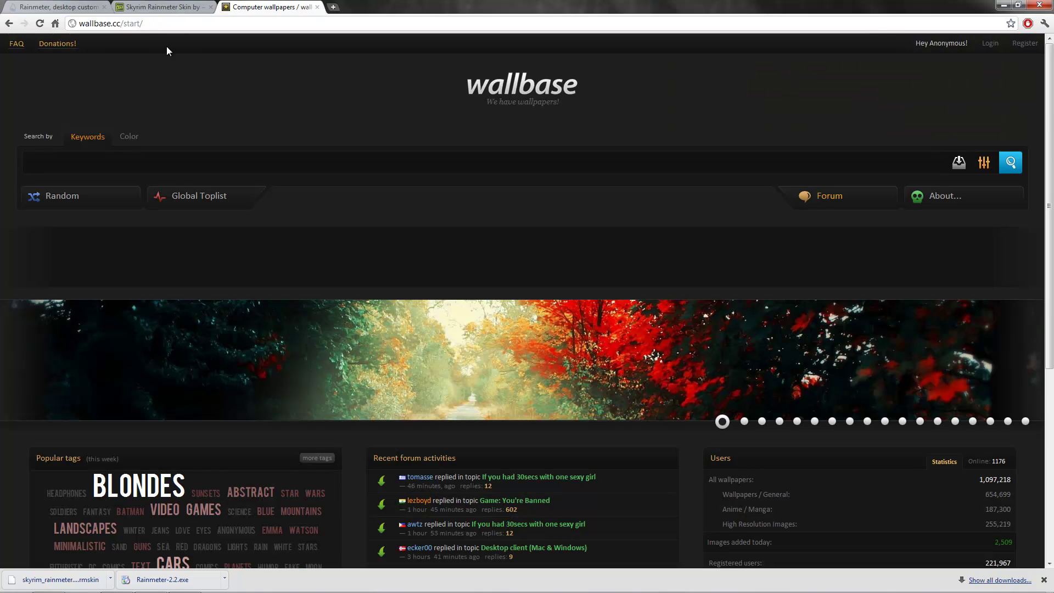
click(154, 167)
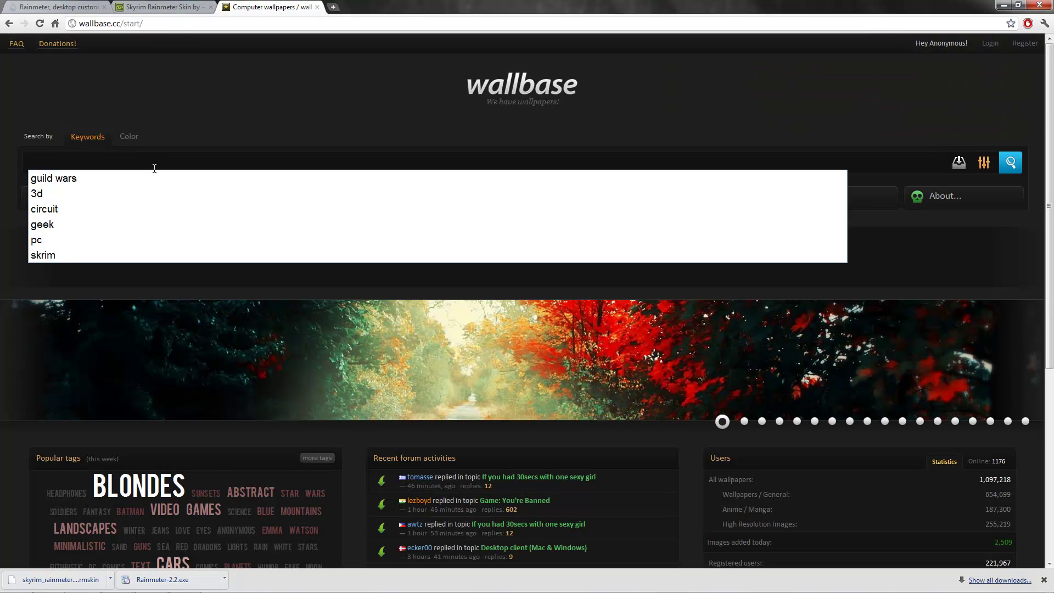
text(sksk)
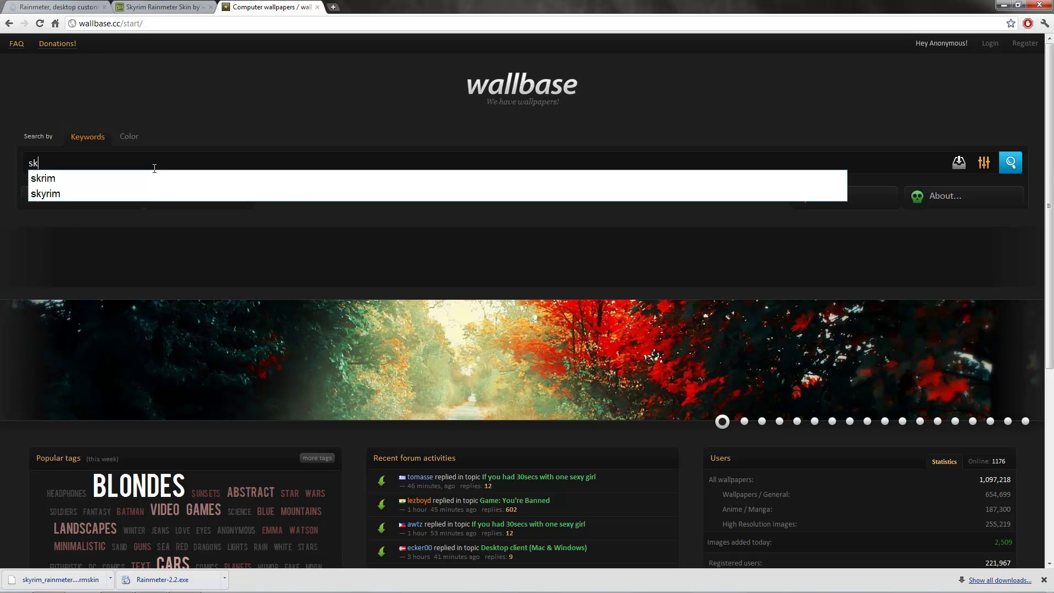
text(yrim)
key(Return)
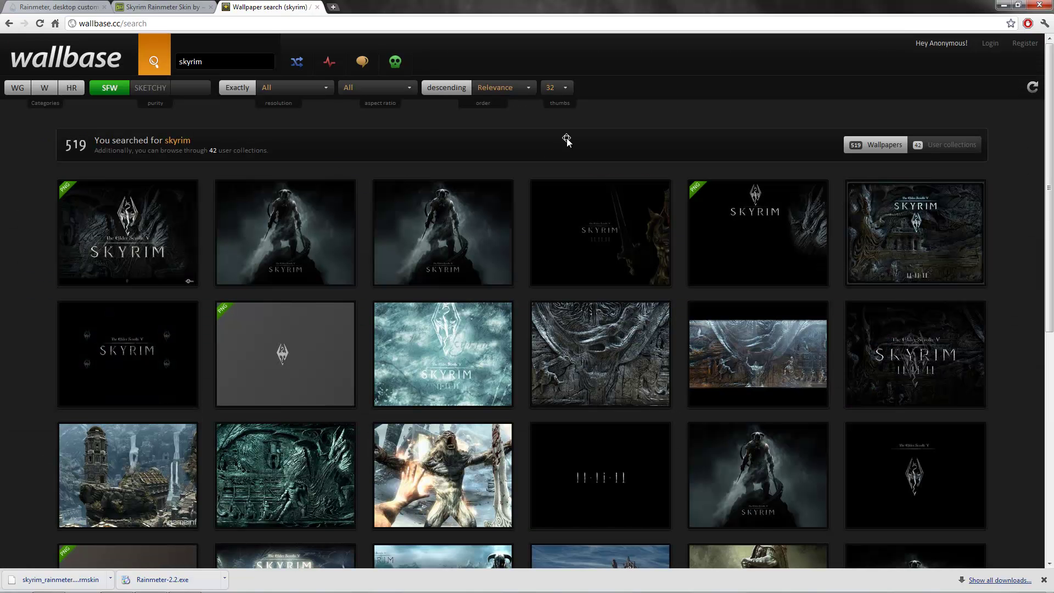
scroll(567, 141, down, 3)
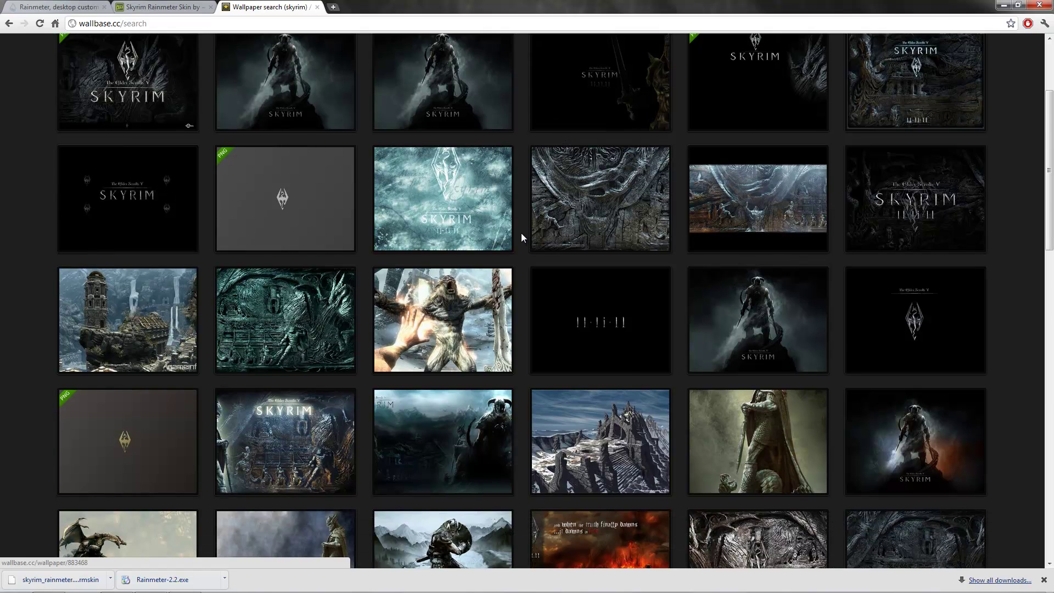
scroll(521, 233, down, 4)
scroll(522, 233, up, 7)
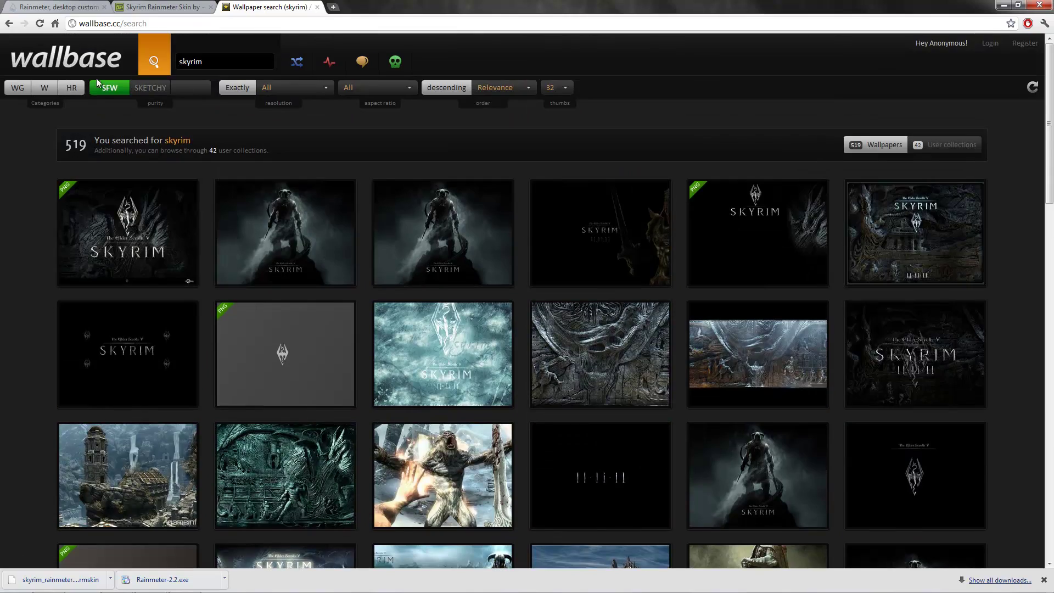
scroll(97, 78, down, 6)
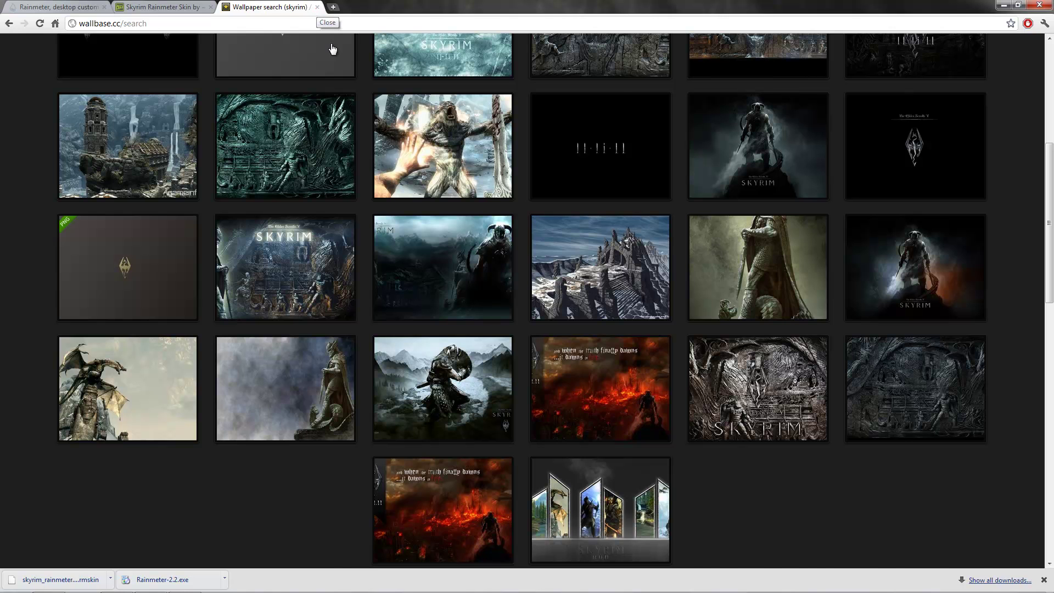
scroll(410, 170, up, 6)
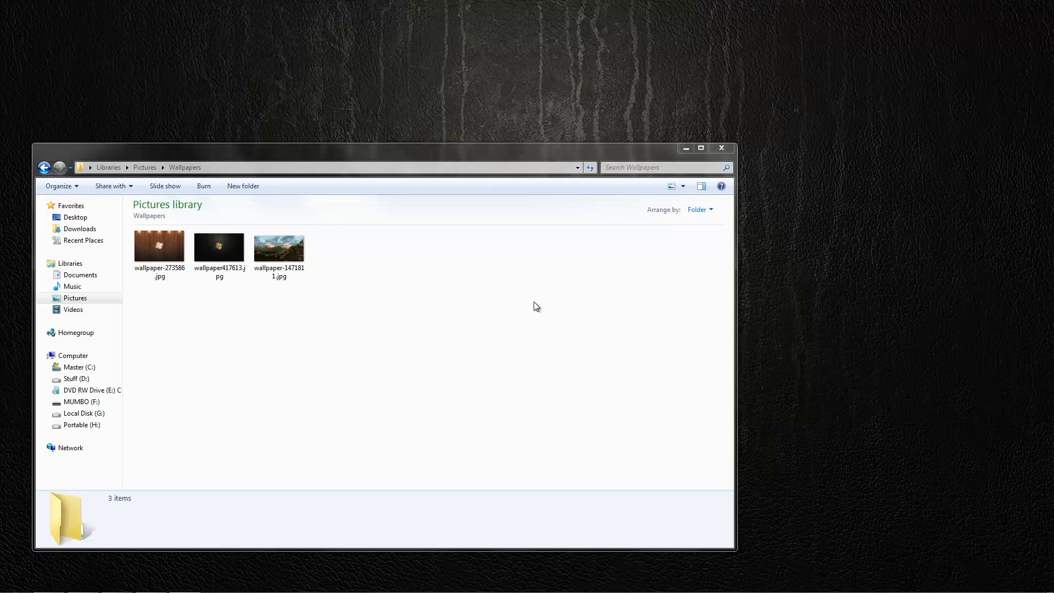
- Set wallpaper-1471811.jpg, the rocky Skyrim landscape, as the desktop background
mouse_move(528, 150)
mouse_down()
mouse_move(555, 128)
mouse_move(514, 157)
mouse_up()
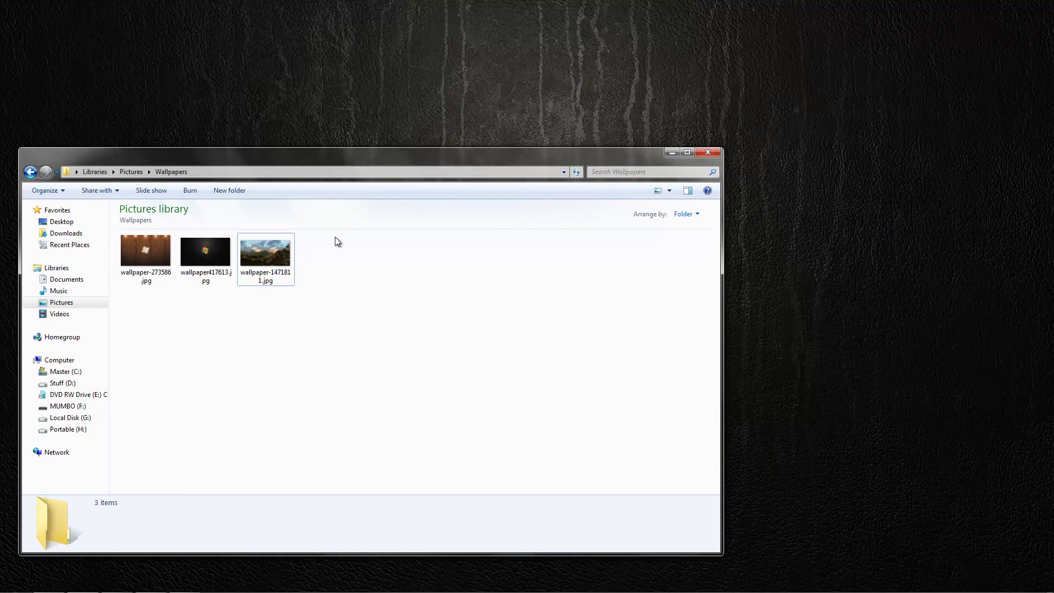
right_click(279, 264)
click(316, 279)
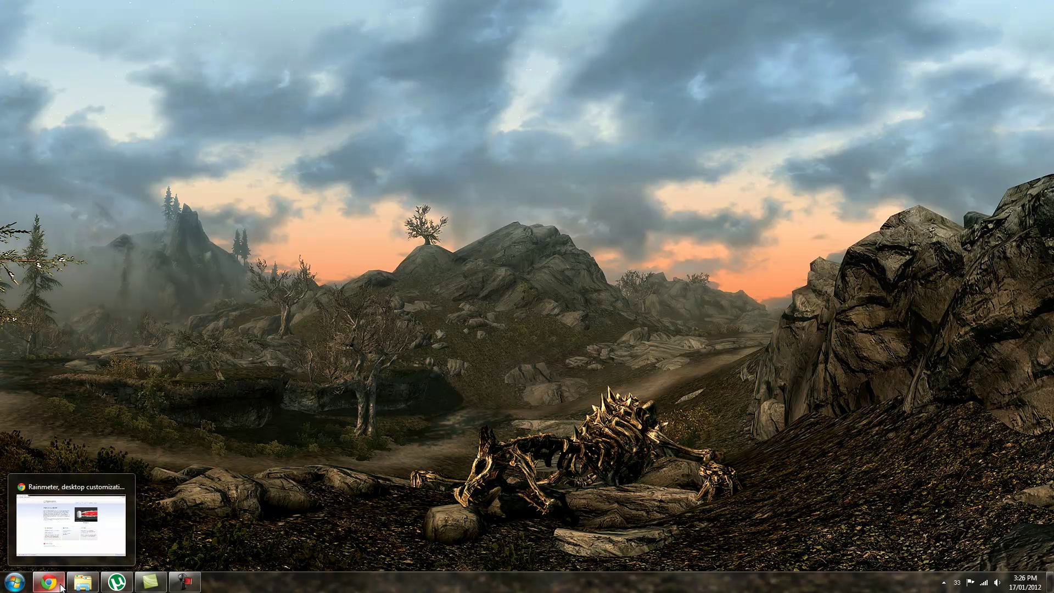
- Launch Rainmeter-2.2.exe from the Downloads > Skyrim Desktop folder
click(71, 530)
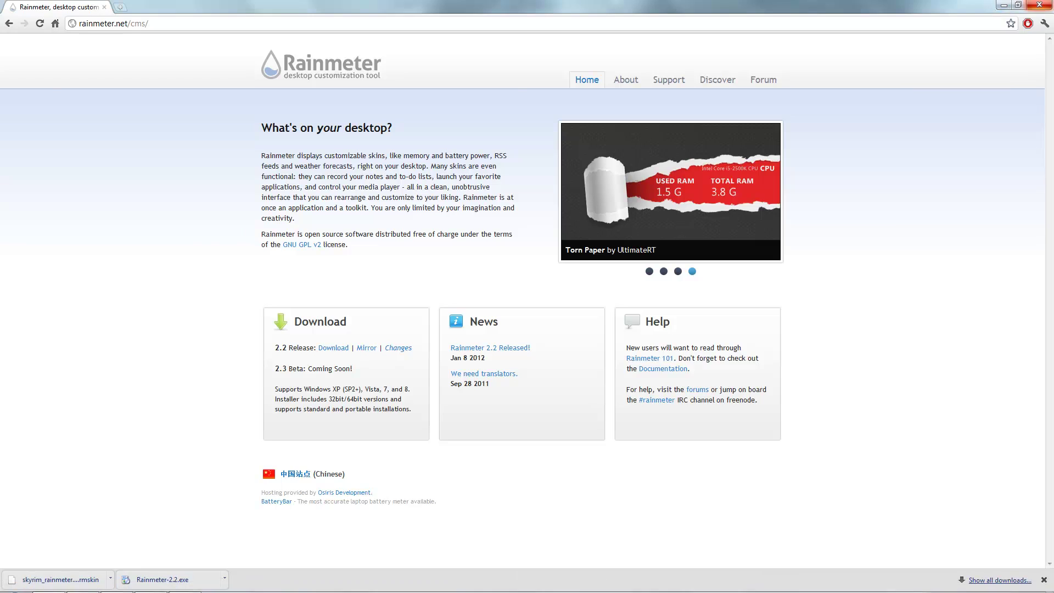
key(super+d)
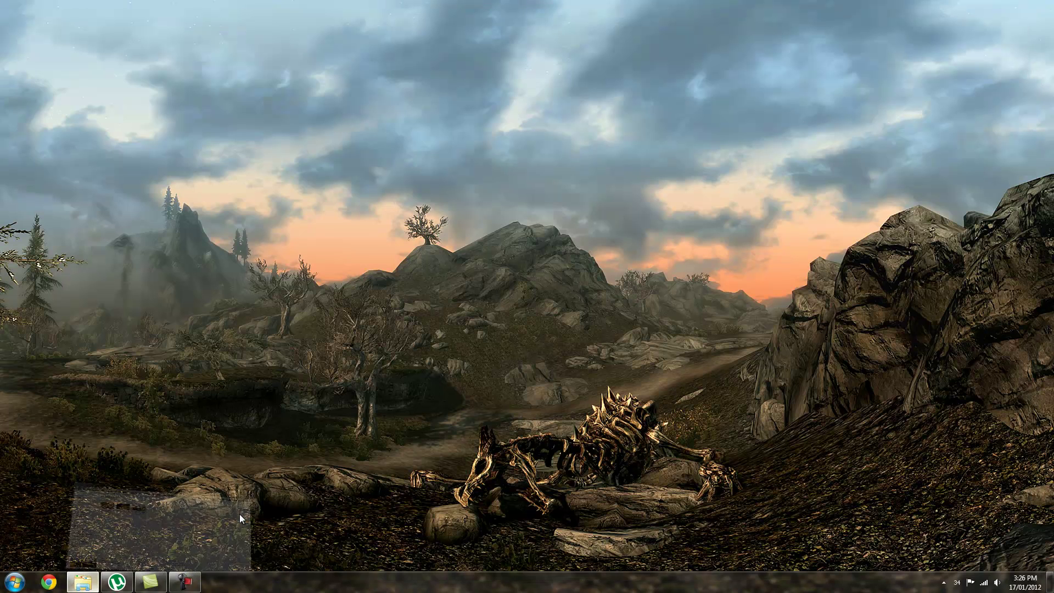
click(240, 514)
click(71, 233)
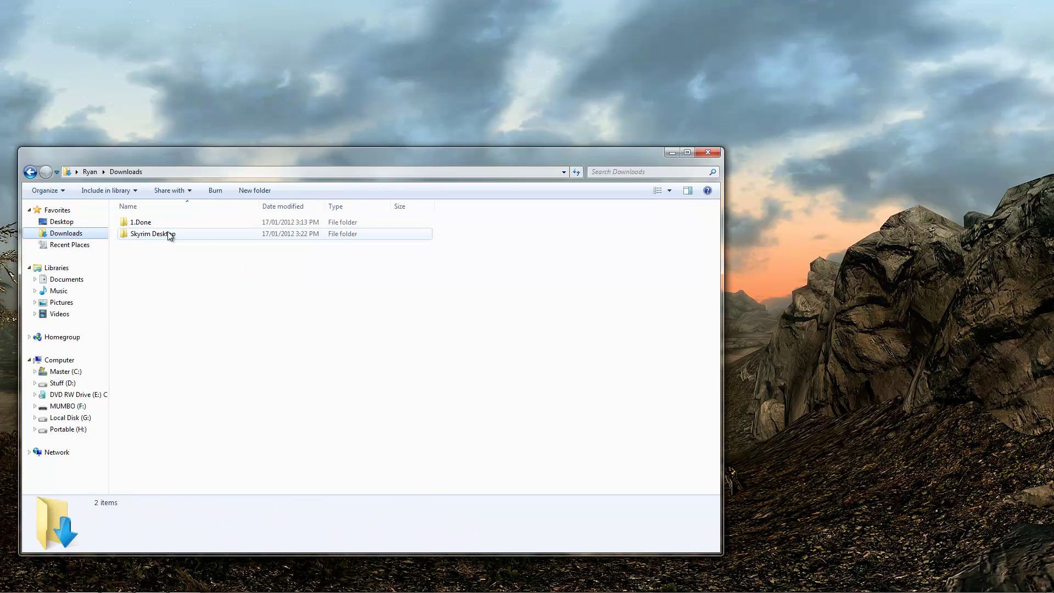
double_click(163, 233)
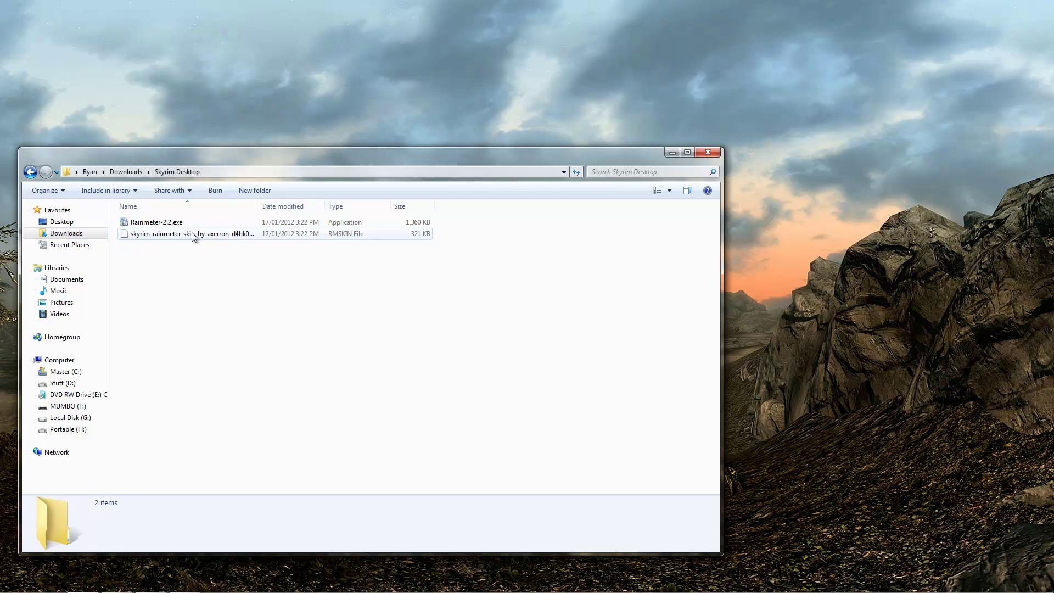
double_click(160, 223)
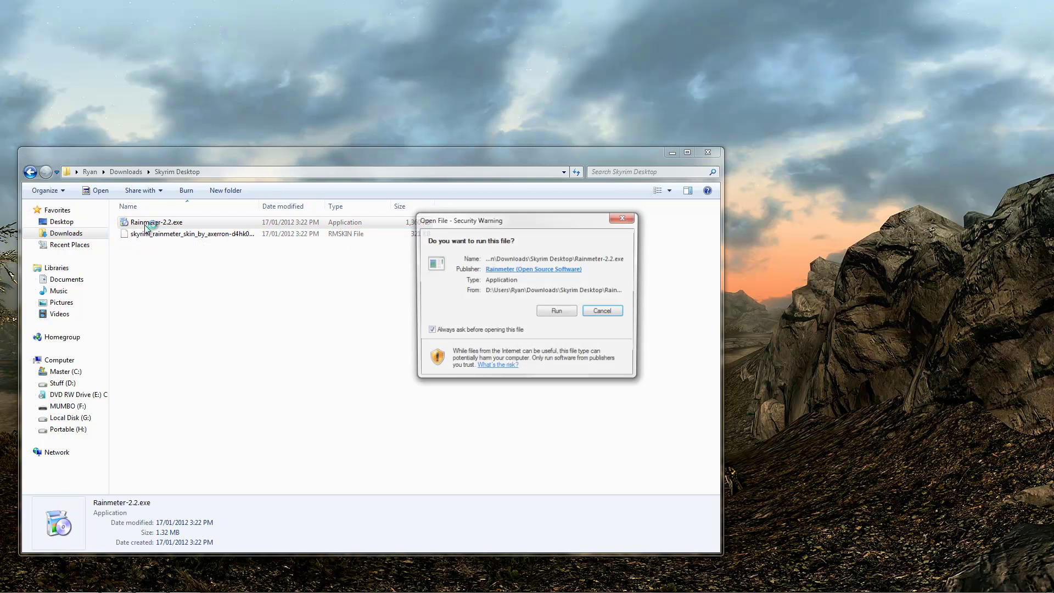
- Install Rainmeter 2.2 in English to D:\Program Files\Rainmeter and launch it
click(558, 311)
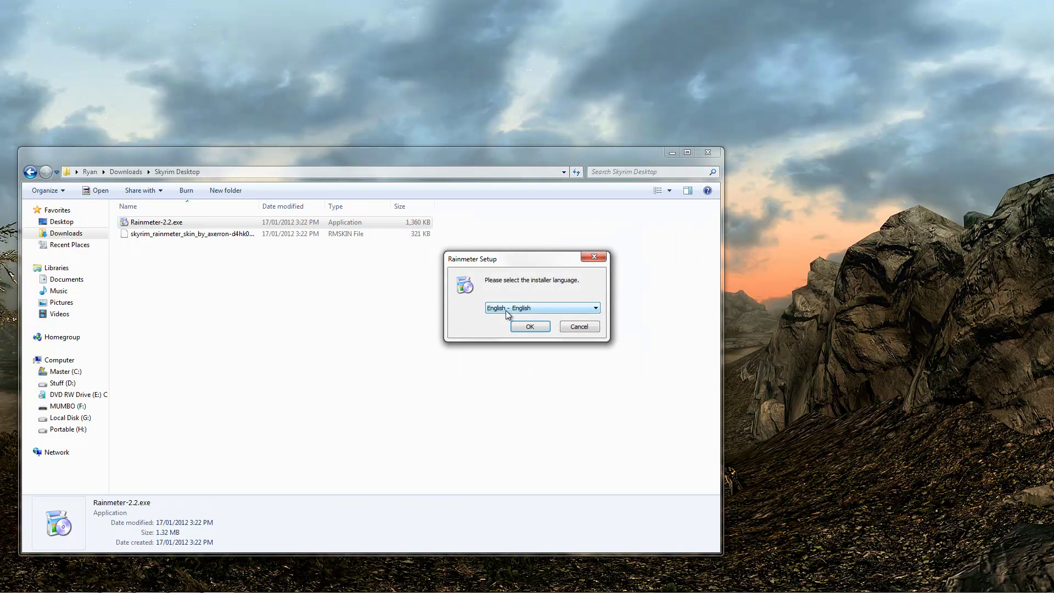
click(541, 326)
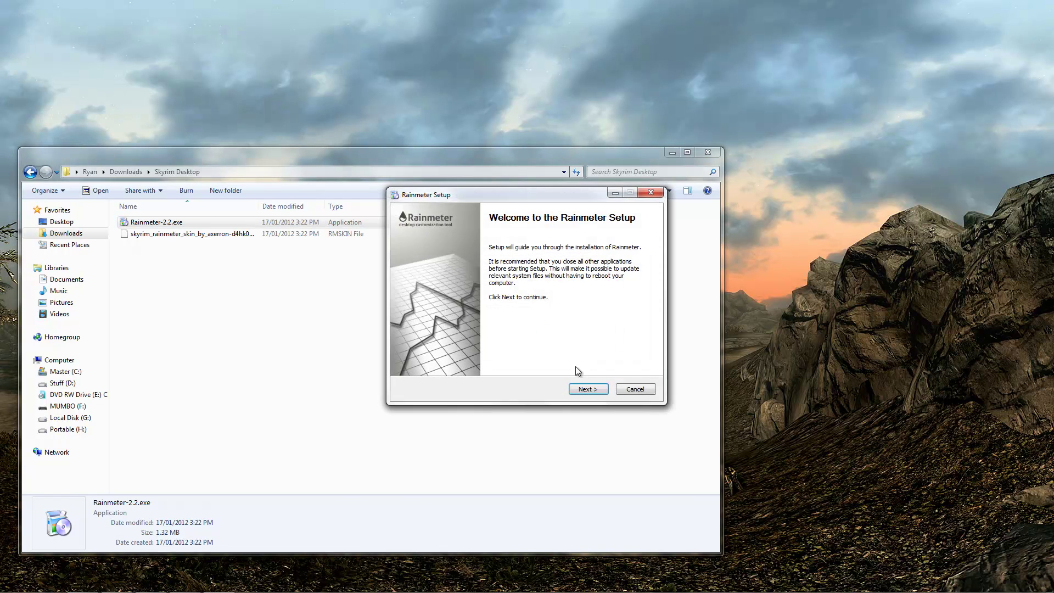
click(595, 391)
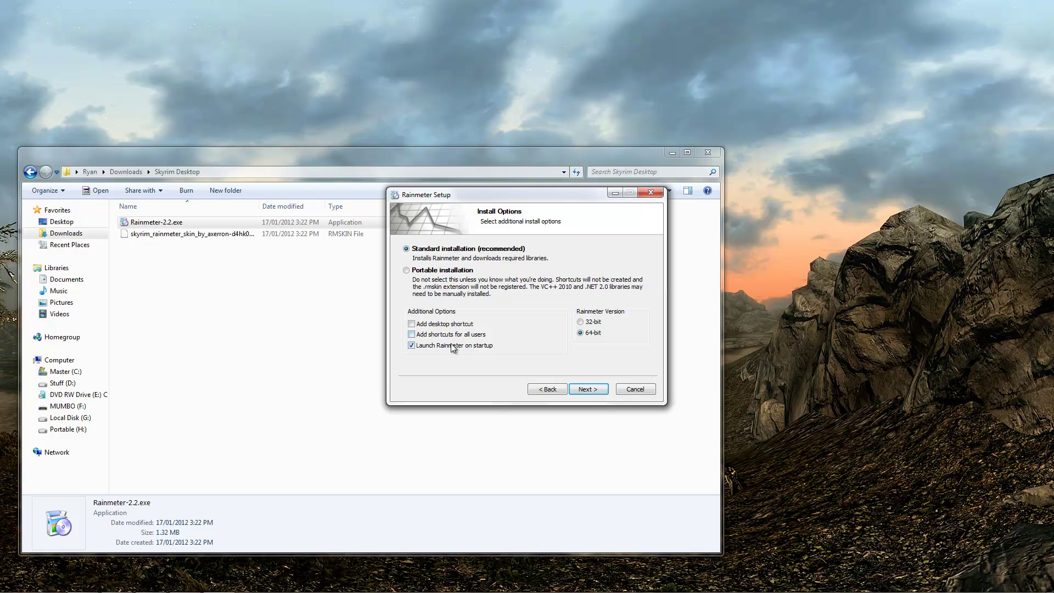
click(589, 389)
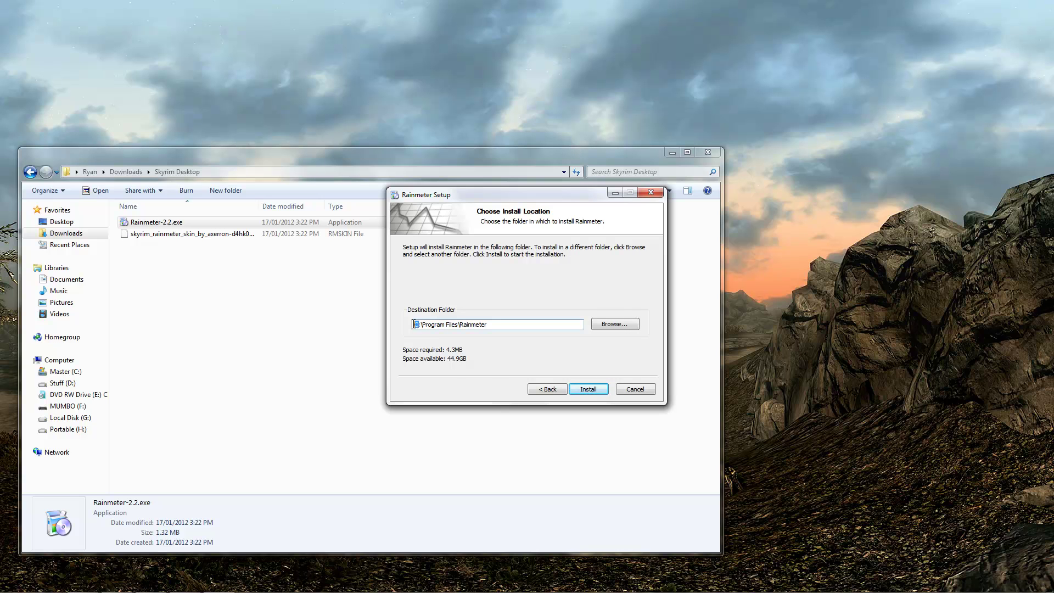
text(D)
click(598, 386)
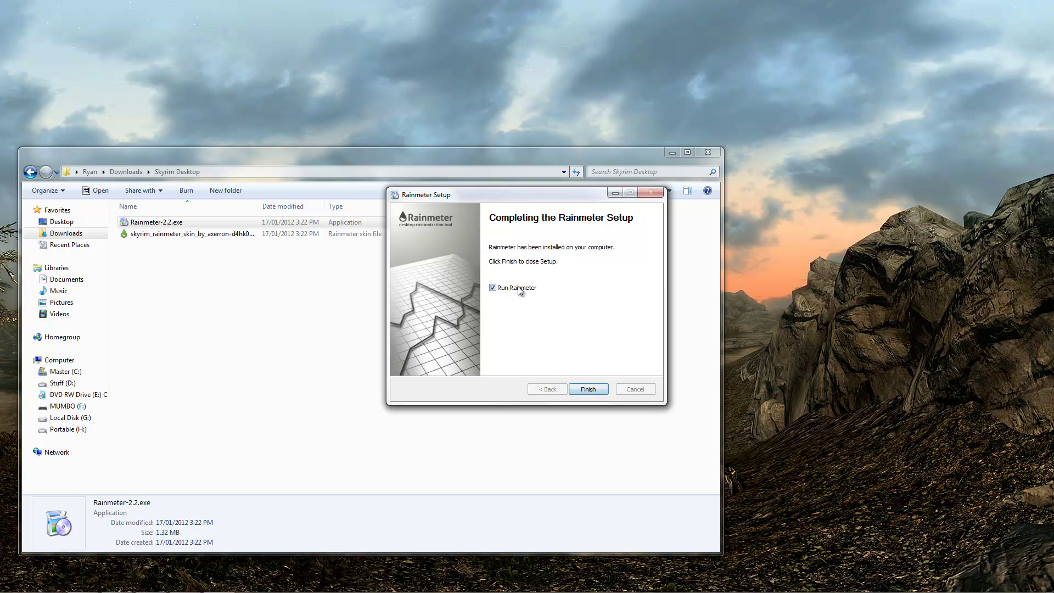
click(588, 389)
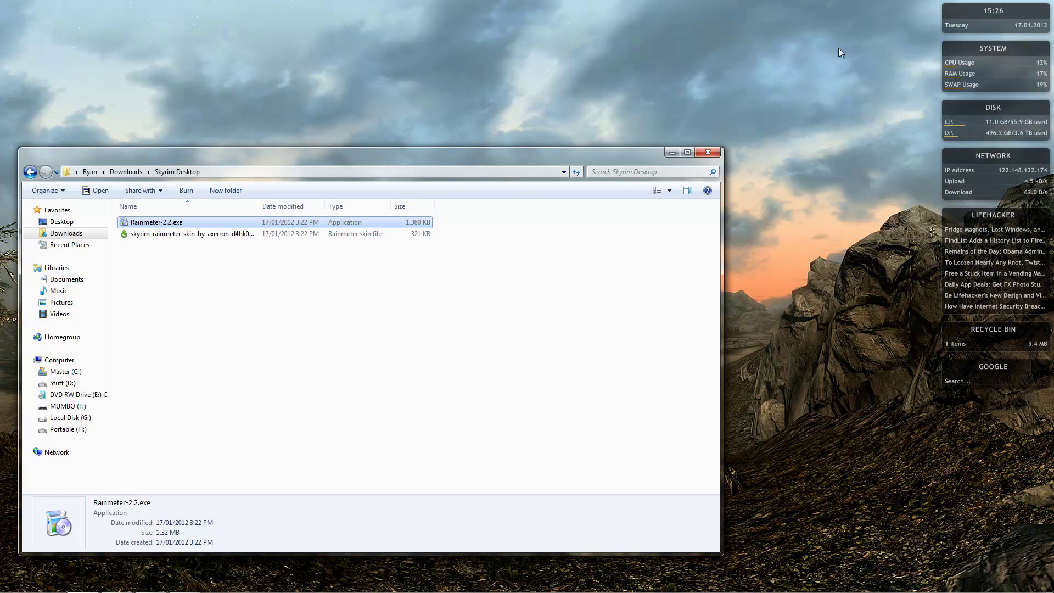
- Minimize Explorer, close the Rainmeter Welcome panel and move the Recycle Bin widget lower left
click(672, 153)
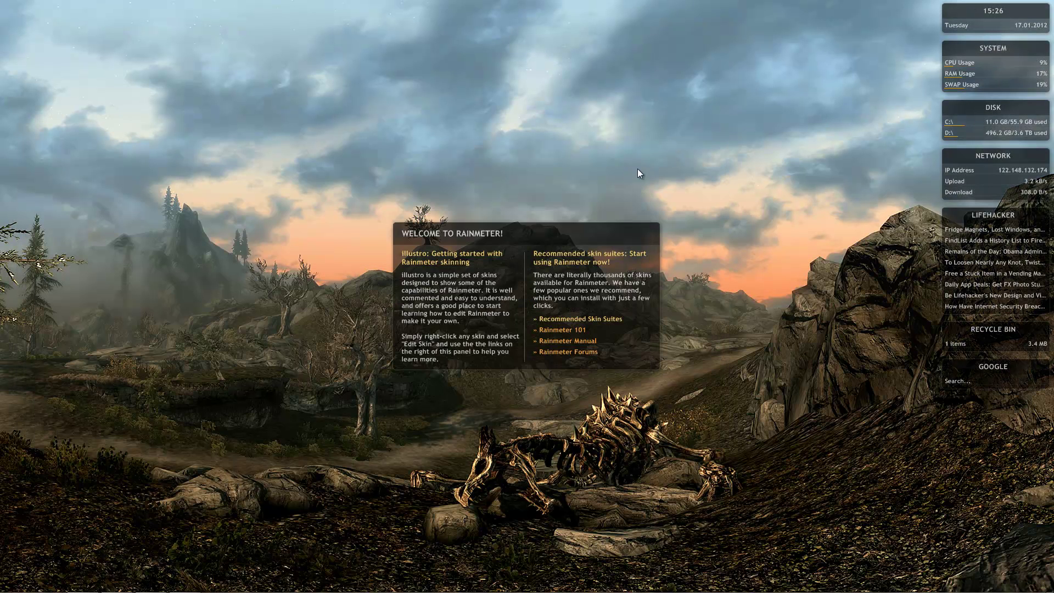
drag(359, 191, 823, 488)
right_click(571, 230)
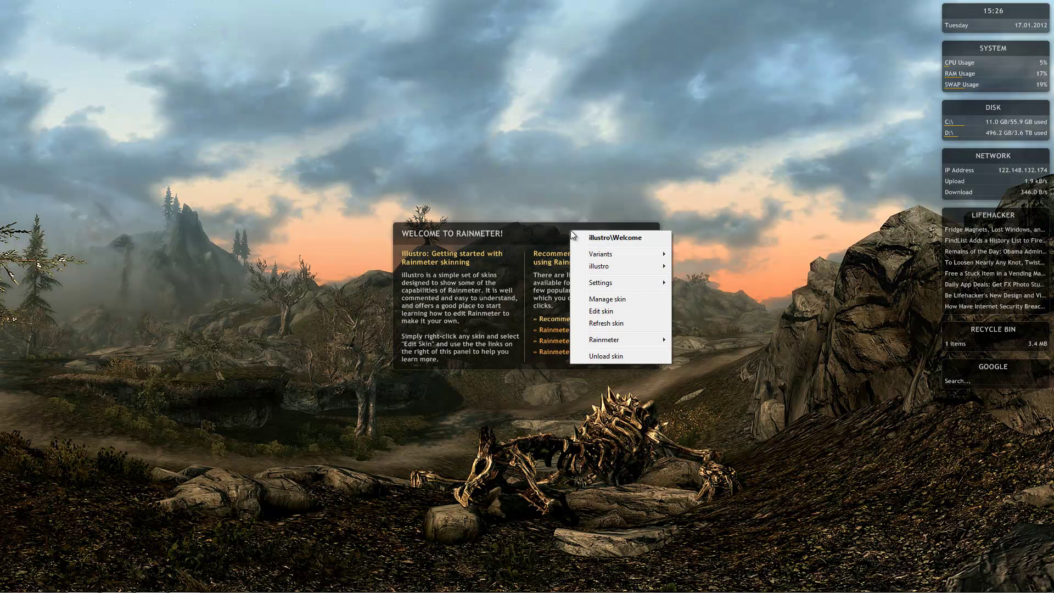
click(610, 356)
drag(983, 335, 149, 431)
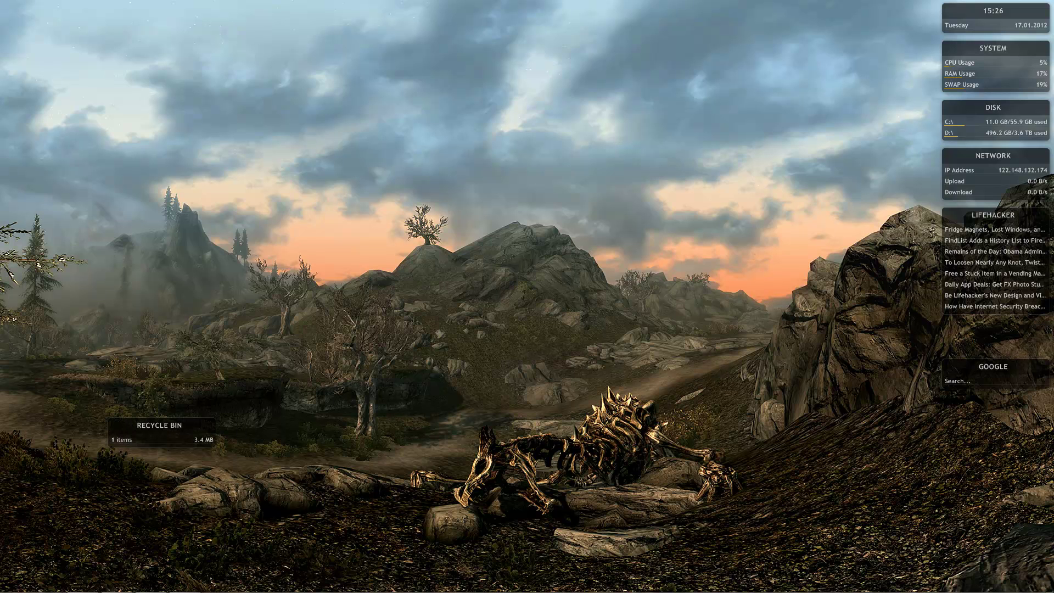
- Unload the Google, Feeds, Network, Disk, System and Clock widgets; move Recycle Bin bottom centre
right_click(997, 368)
click(989, 496)
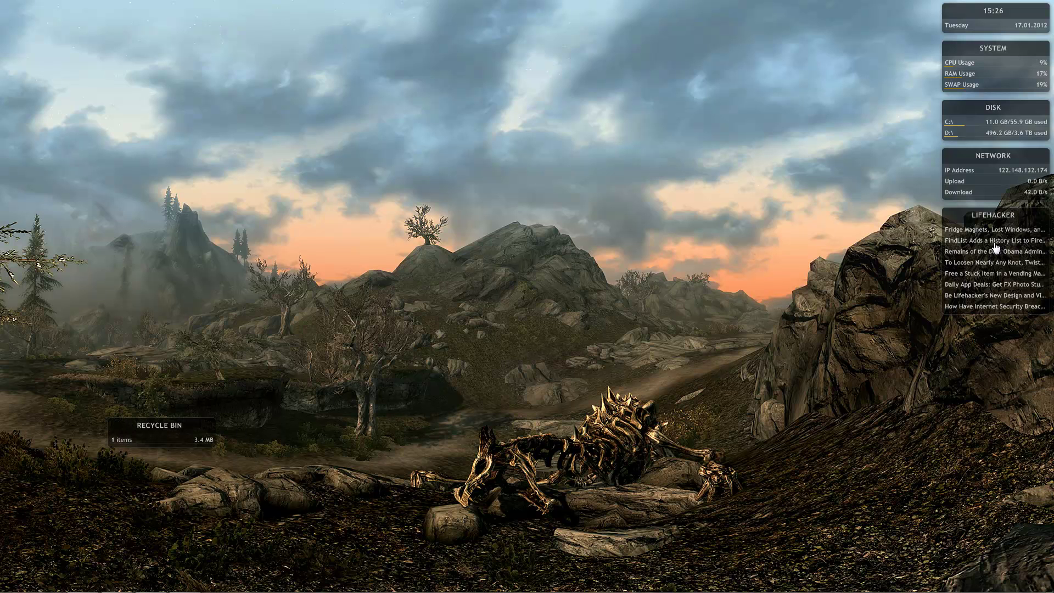
right_click(993, 242)
click(986, 367)
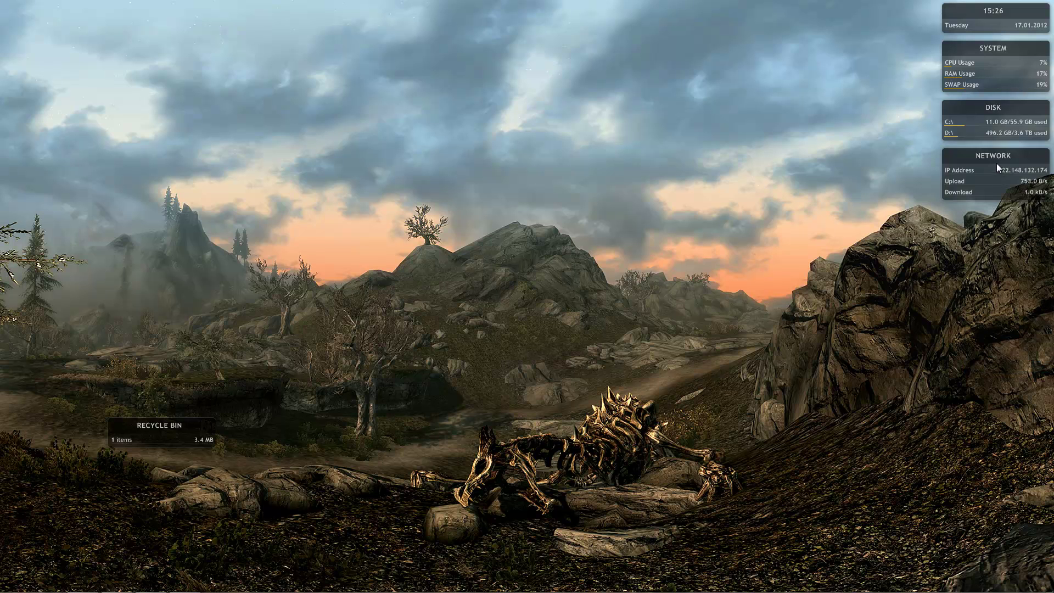
right_click(968, 156)
click(970, 283)
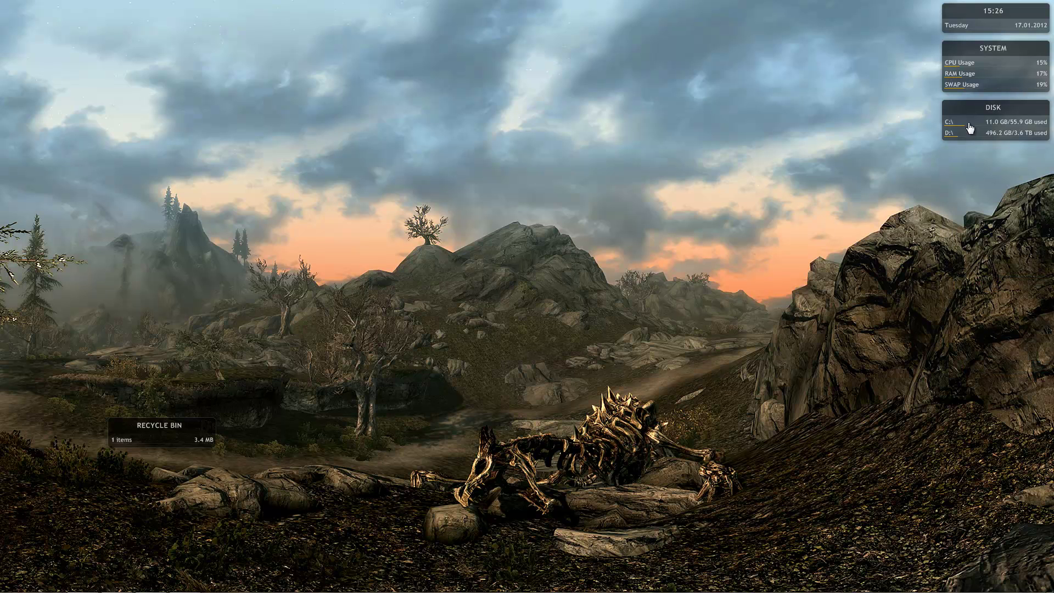
right_click(959, 113)
click(980, 230)
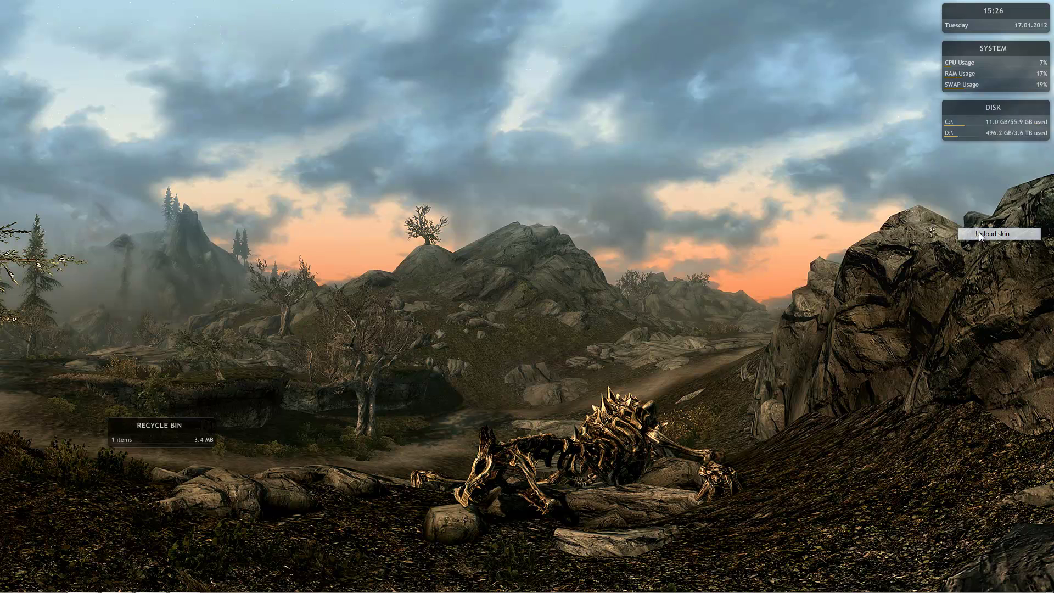
right_click(959, 55)
click(983, 175)
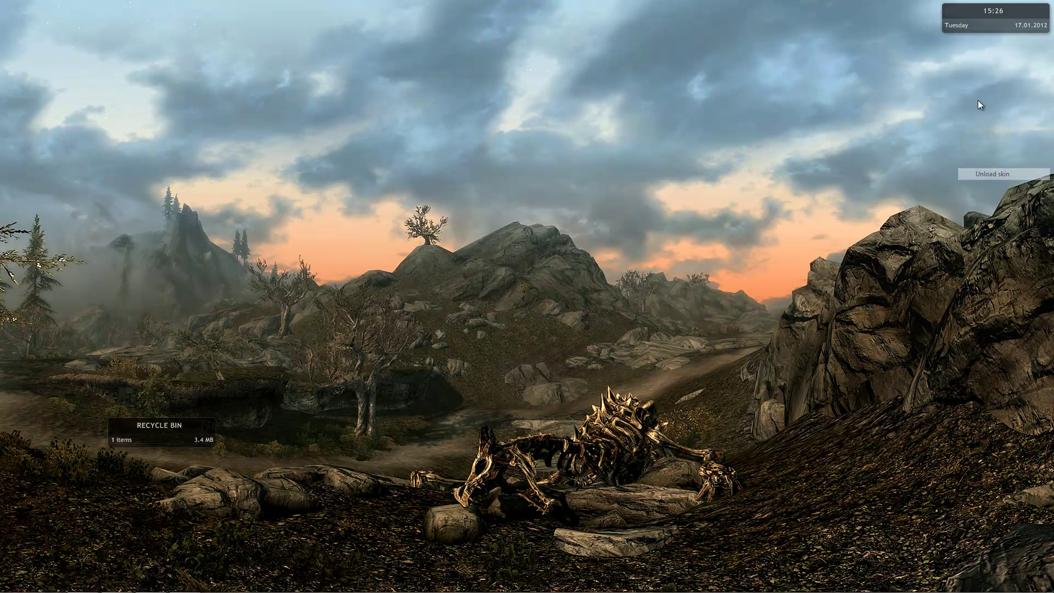
right_click(964, 8)
click(987, 132)
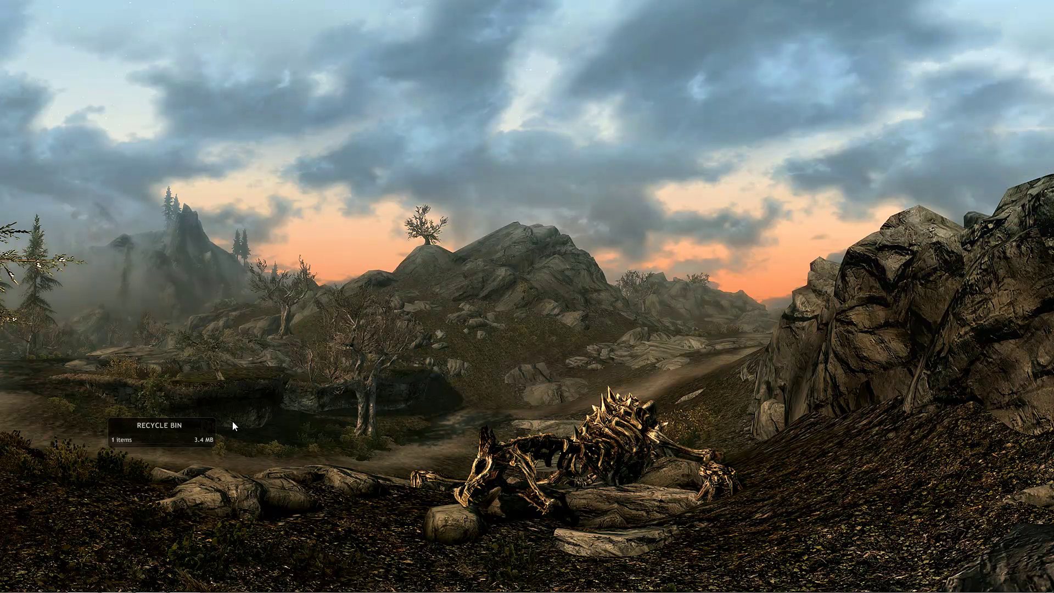
drag(156, 433, 339, 479)
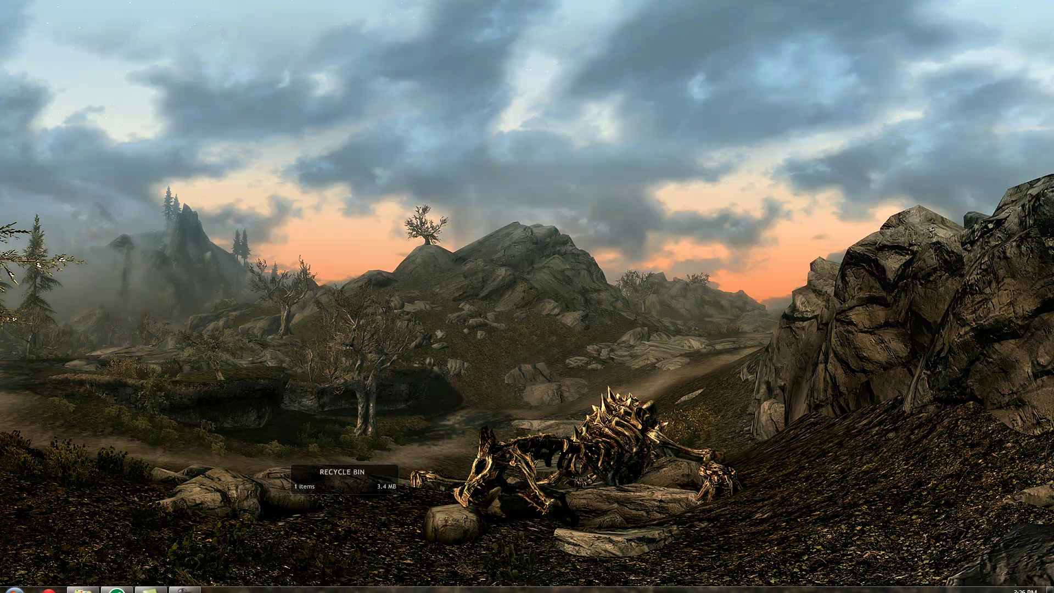
- Open skyrim_rainmeter_skin_by_axerron.rmskin from Explorer and install the TESV Skyrim theme
click(79, 587)
click(194, 264)
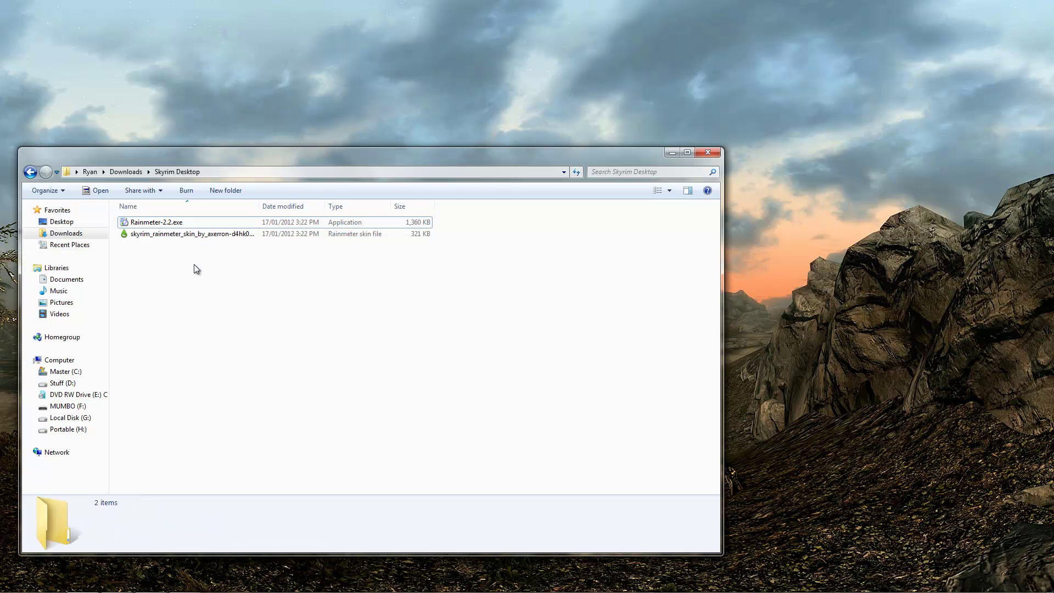
click(124, 232)
click(133, 242)
click(127, 229)
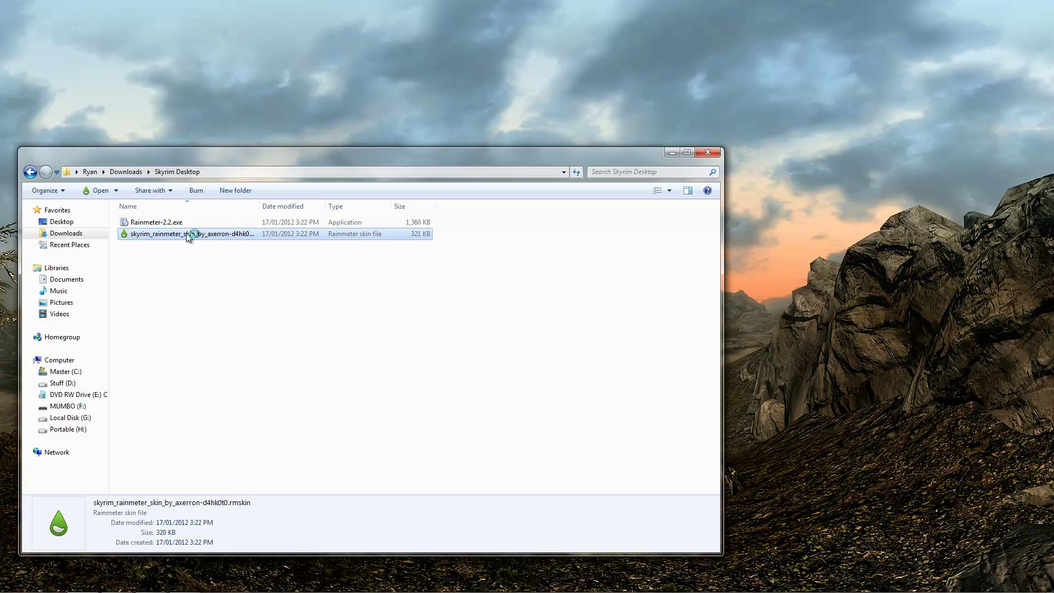
click(671, 152)
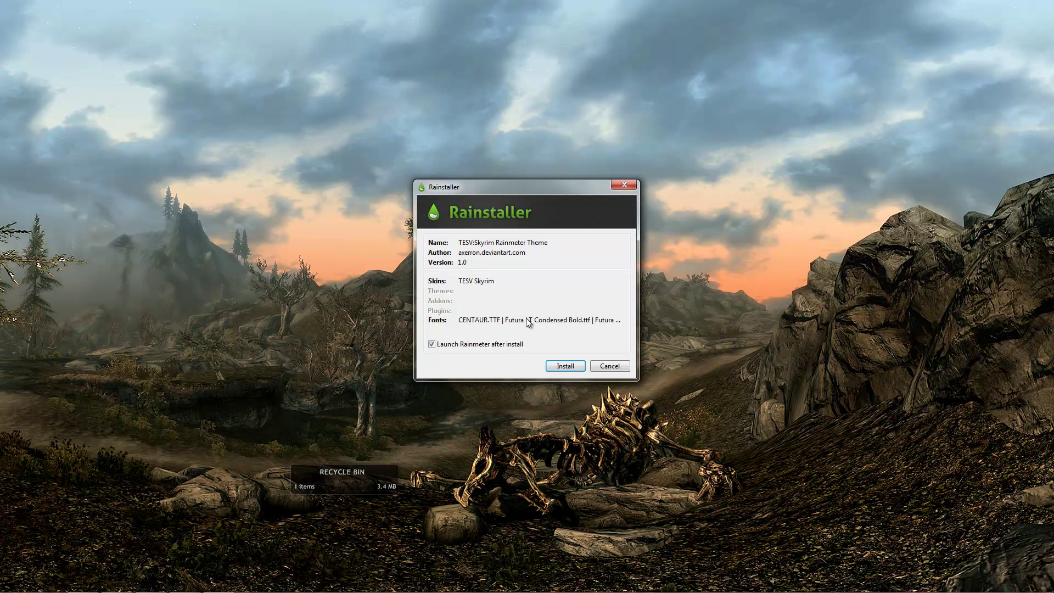
click(570, 367)
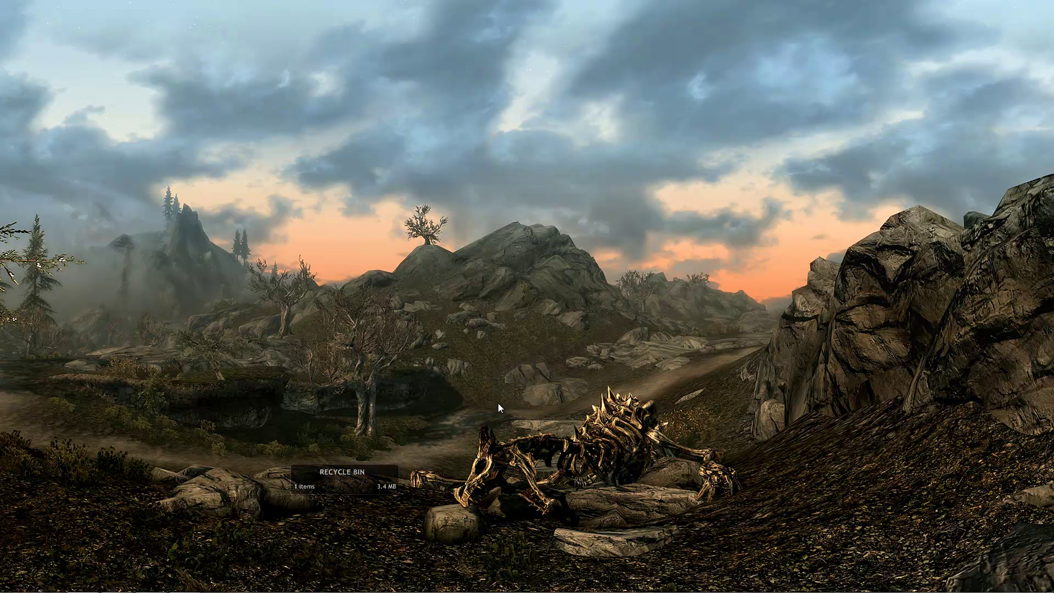
- Move the Recycle Bin widget to the upper left and open Manage Rainmeter from the tray
drag(357, 477, 363, 210)
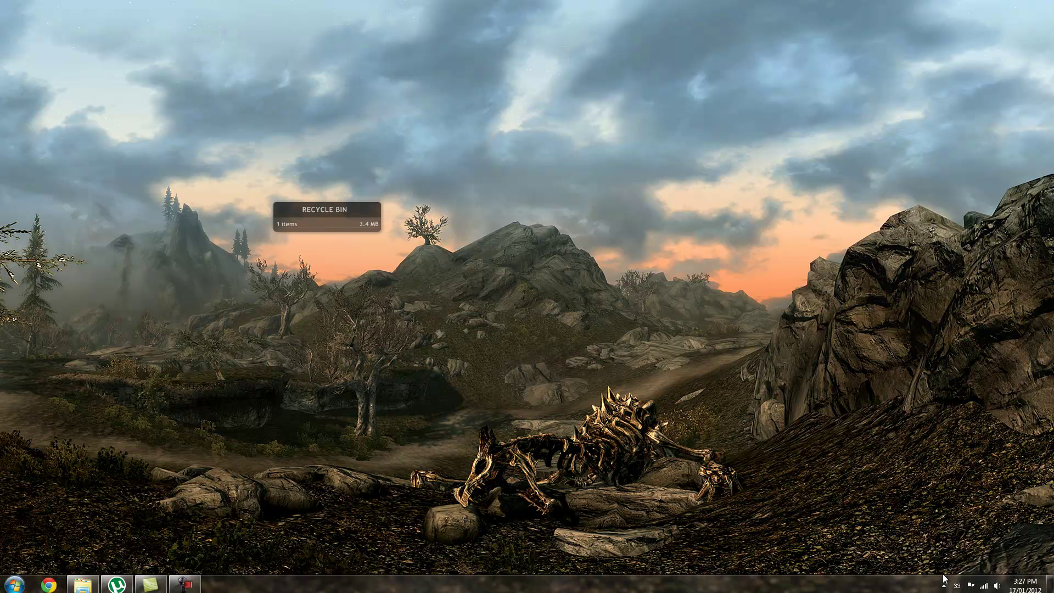
click(944, 582)
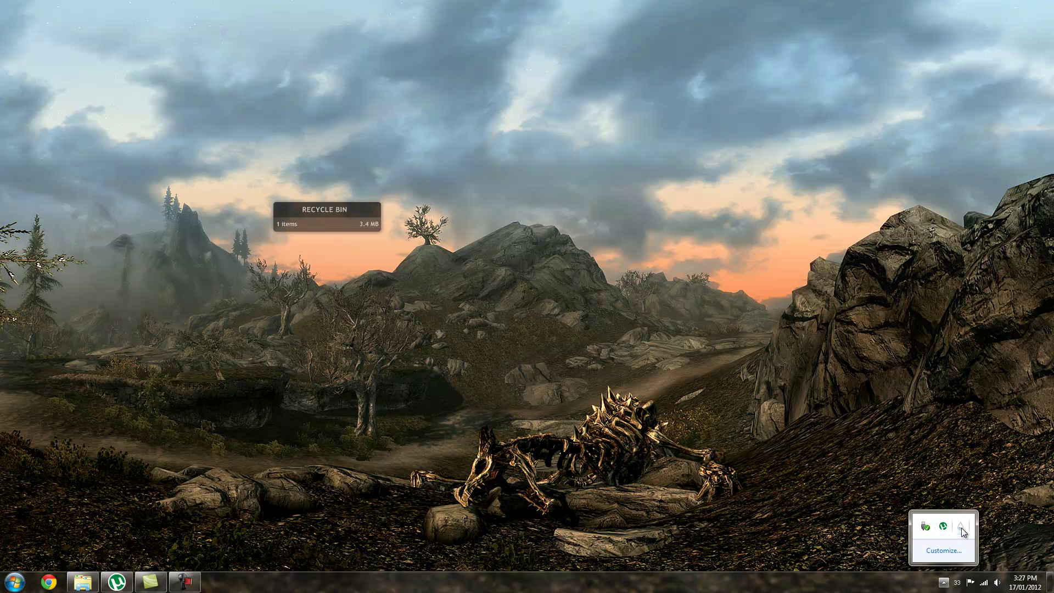
click(945, 583)
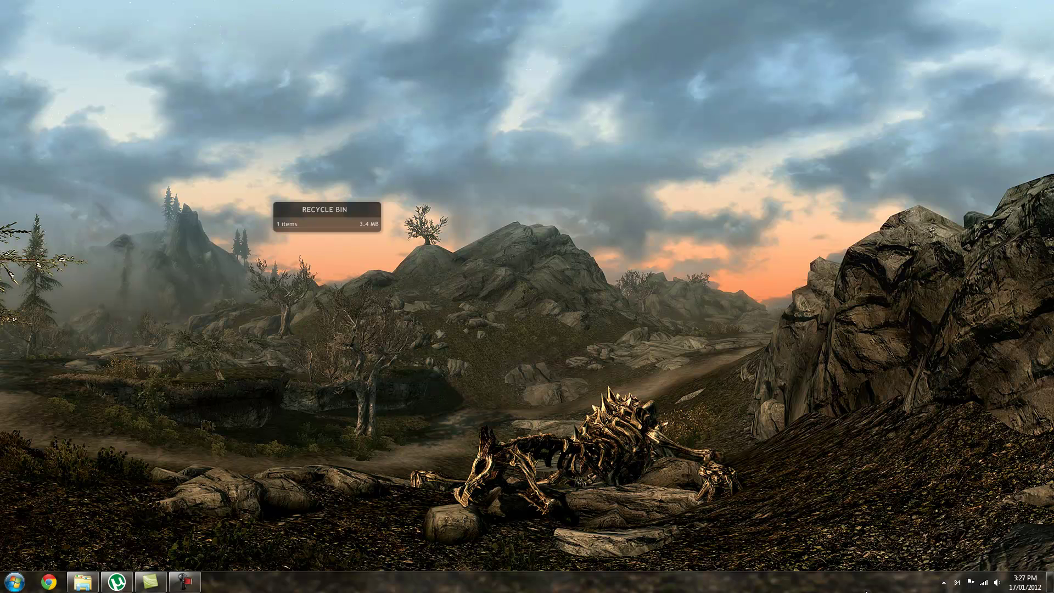
click(944, 583)
right_click(961, 528)
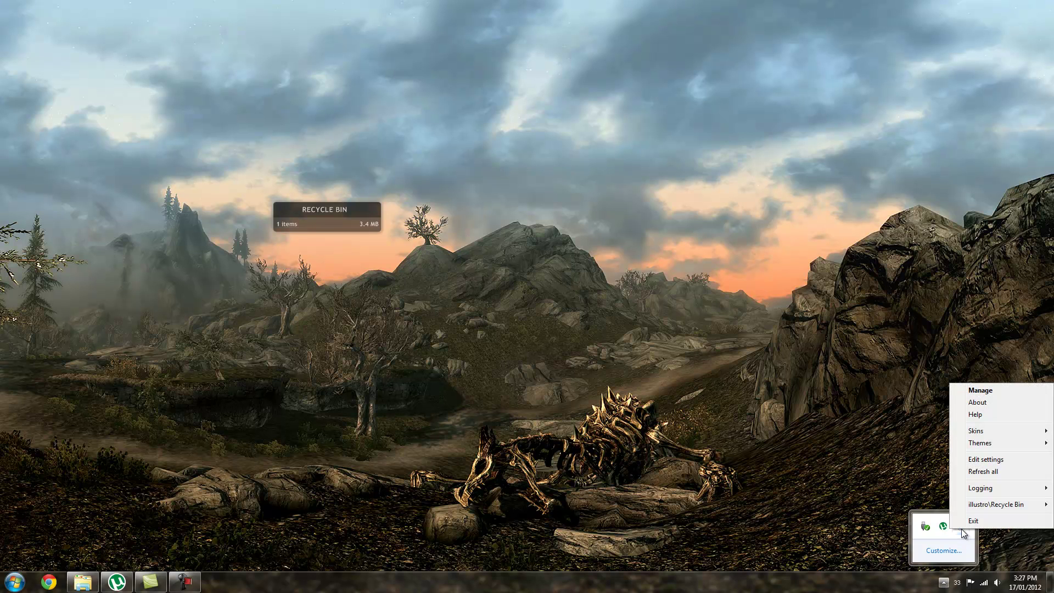
click(961, 528)
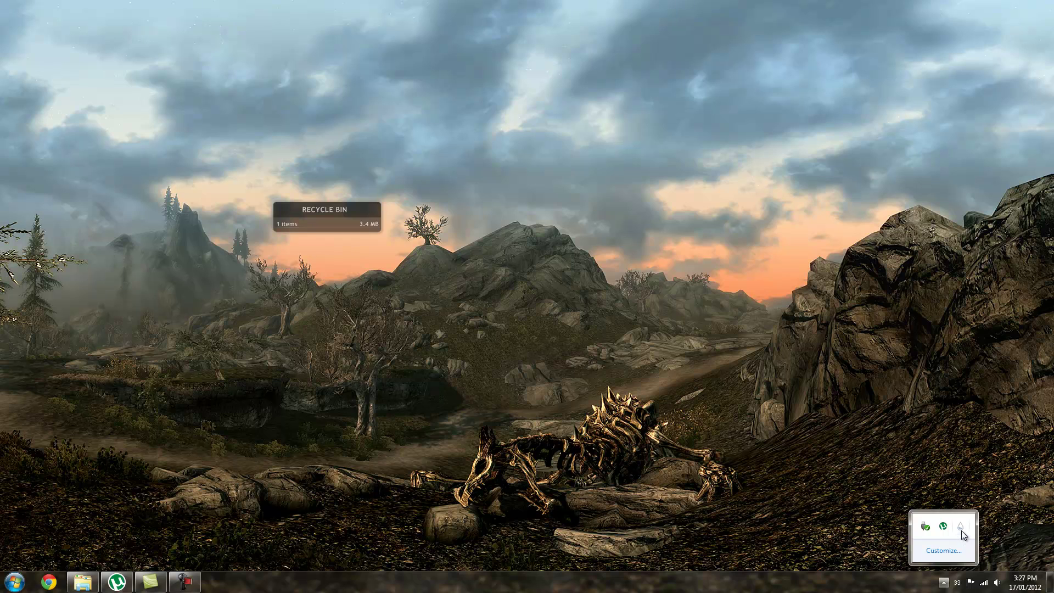
- Expand TESV Skyrim and its Clock folder in the skin manager's Skins tree
drag(508, 150, 599, 129)
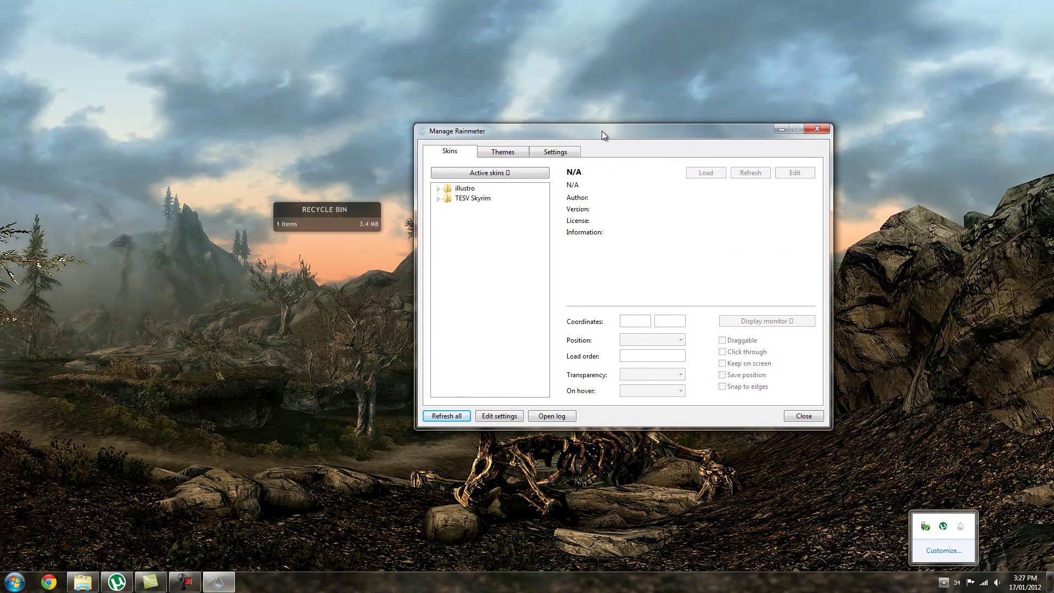
click(472, 199)
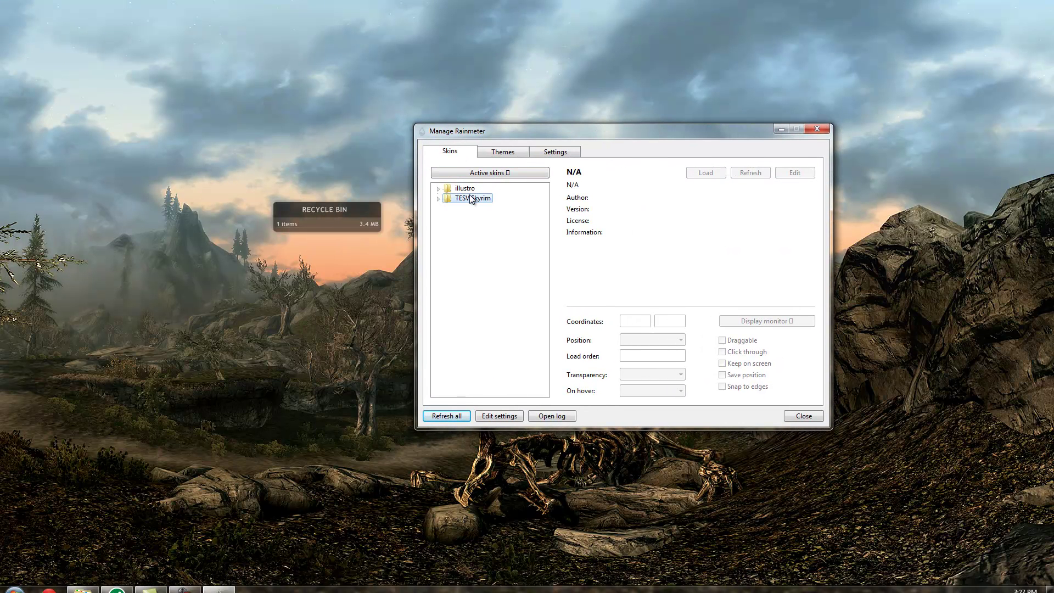
double_click(473, 198)
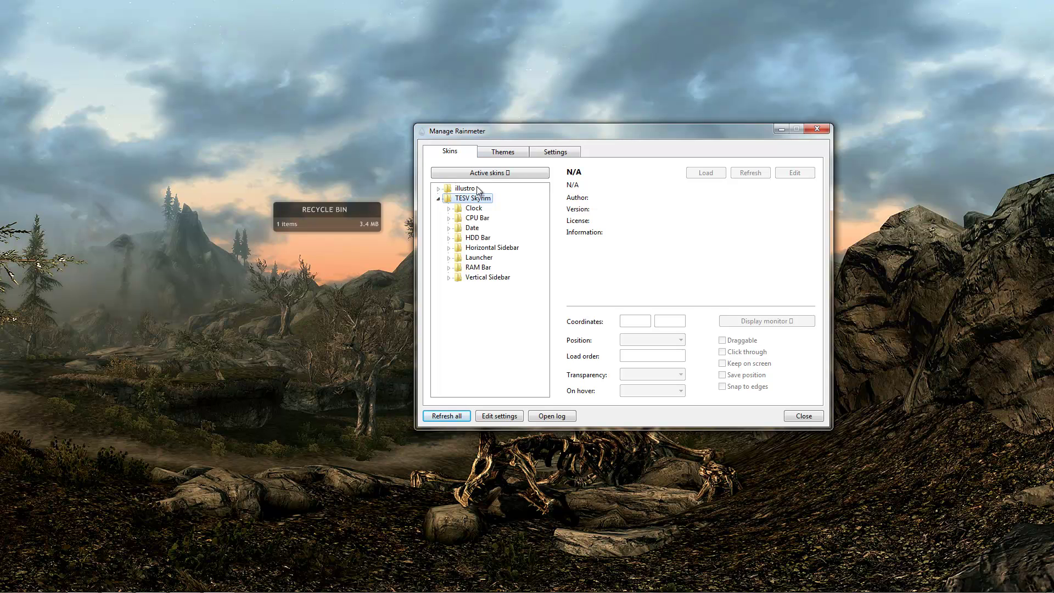
drag(515, 139, 655, 255)
click(589, 326)
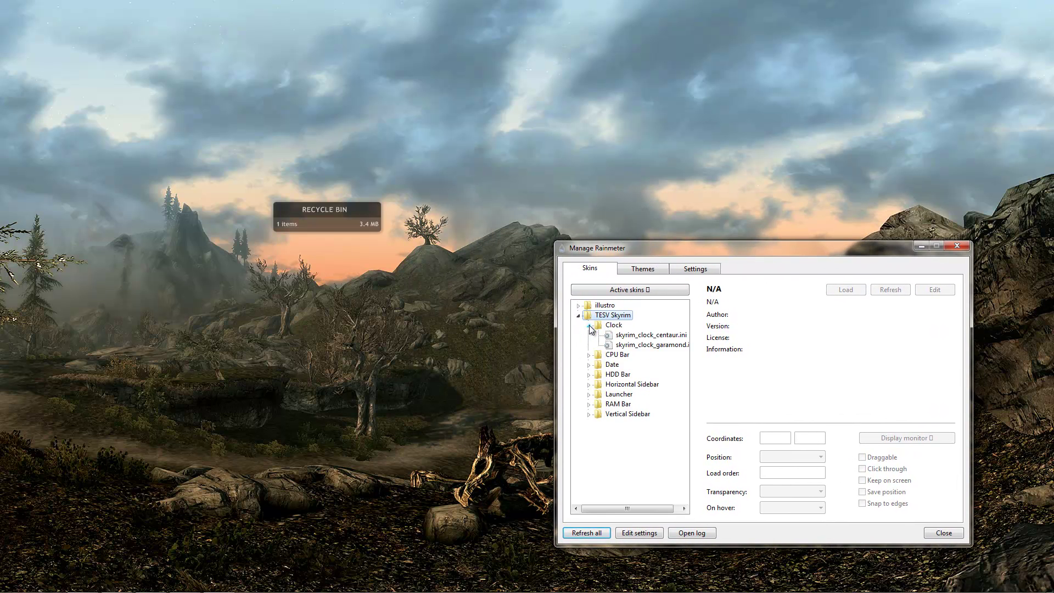
- Load skyrim_clock_centaur.ini and place the clock at the middle right of the desktop
double_click(627, 339)
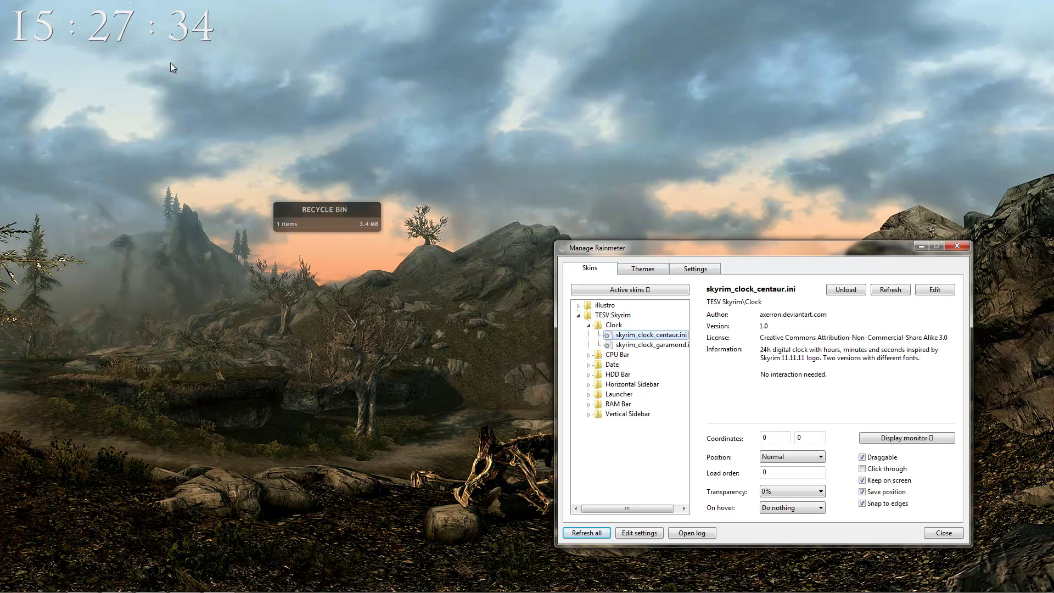
drag(126, 21, 1018, 15)
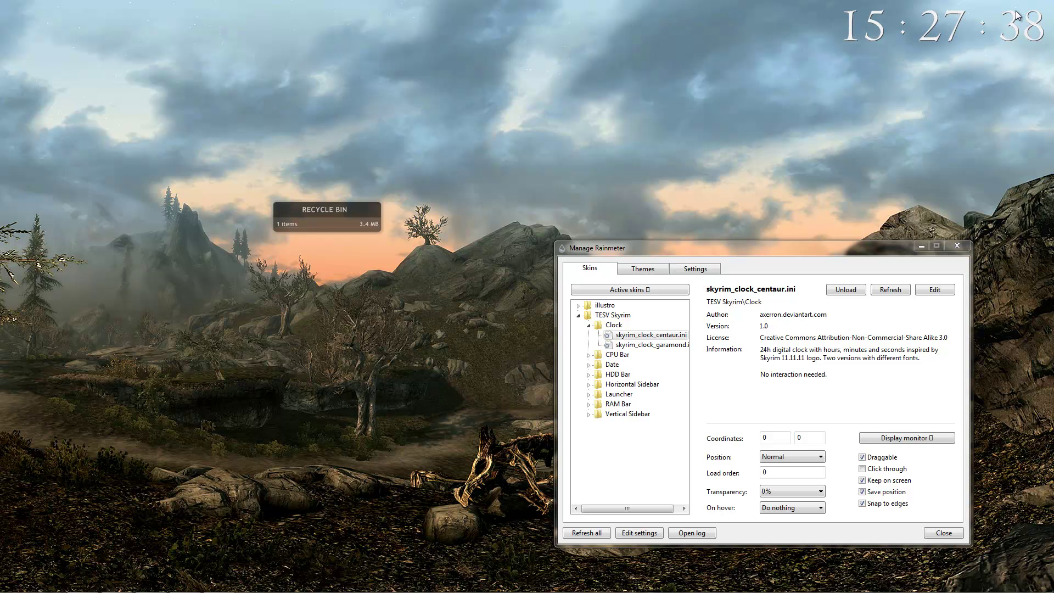
click(864, 251)
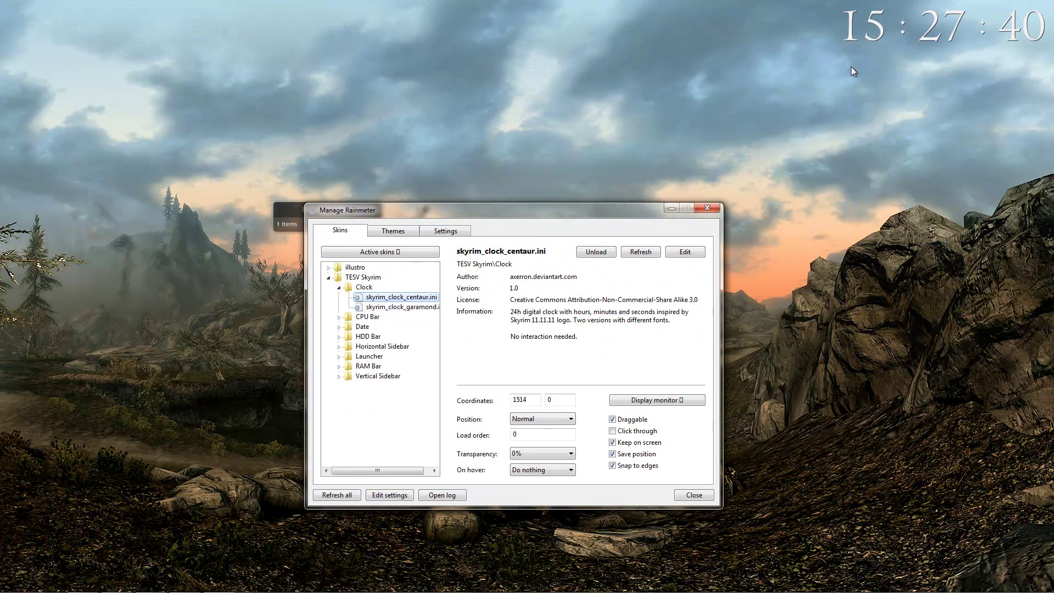
drag(897, 22, 897, 295)
- Load the Skyrim CPU bar on the left and the date-and-time skin beneath the clock
click(339, 317)
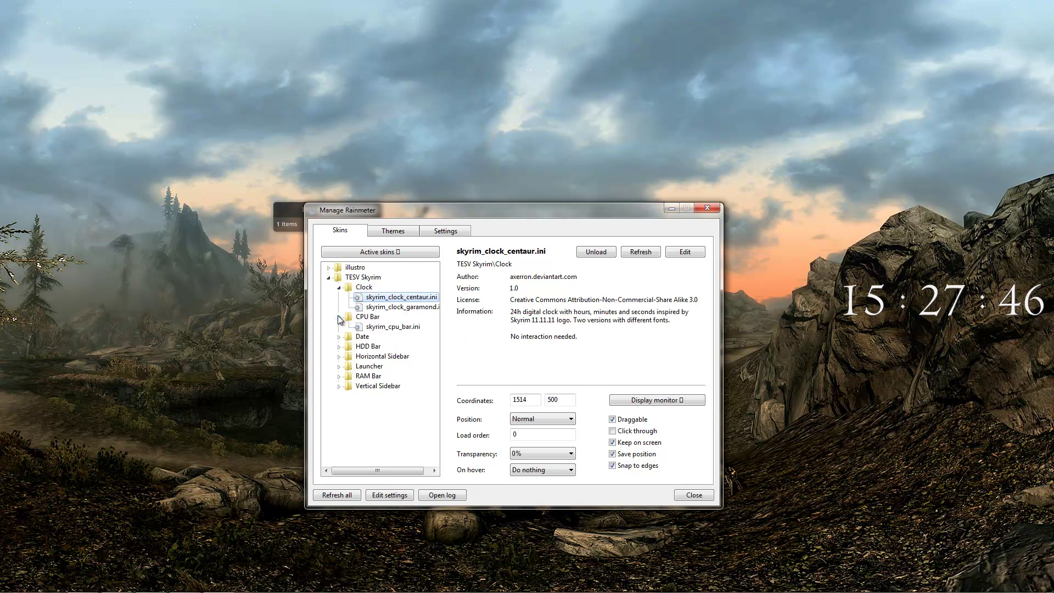
double_click(384, 327)
drag(66, 25, 87, 321)
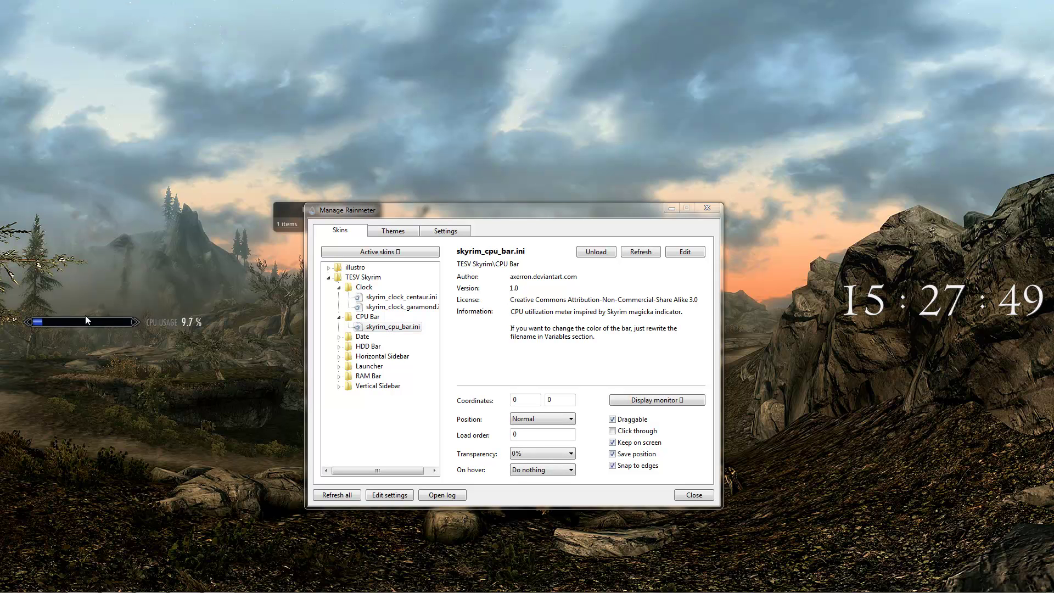
click(340, 336)
double_click(378, 348)
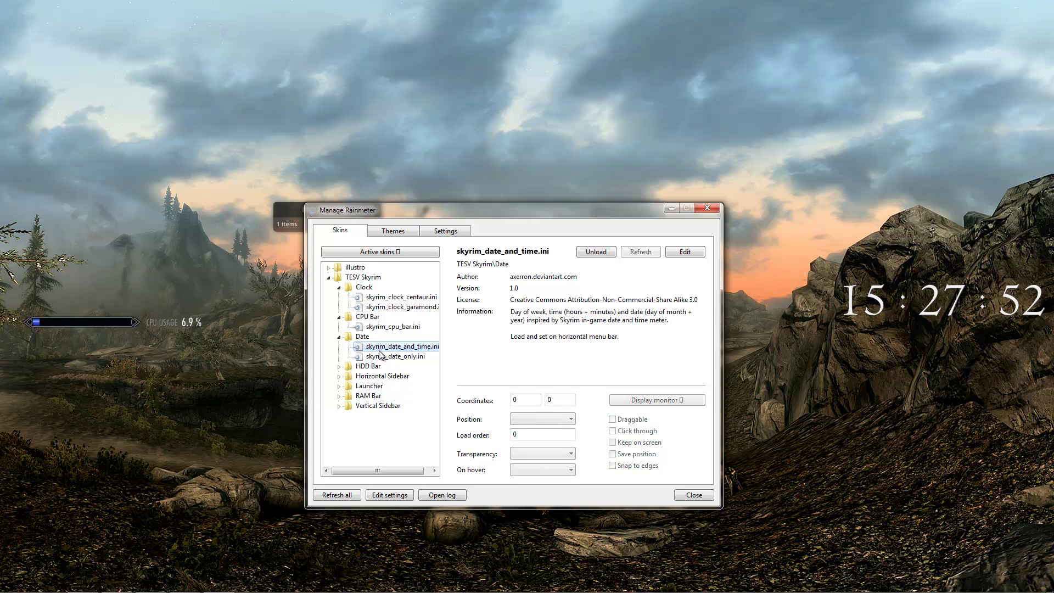
drag(73, 6, 927, 328)
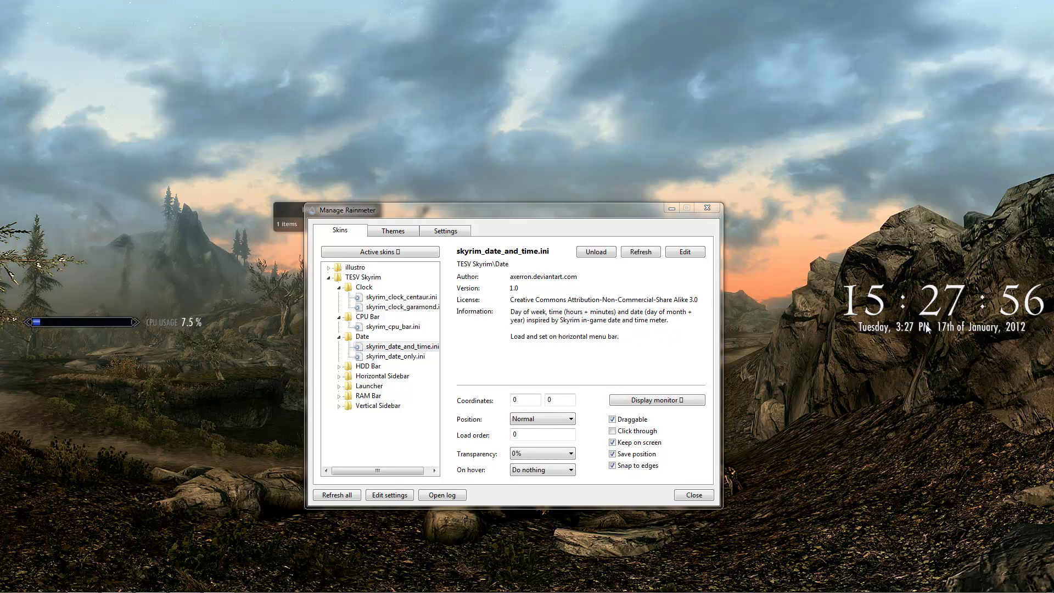
- Load the three-drive skyrim_hdd_bar_x3 skin, move it lower, then unload it
click(339, 367)
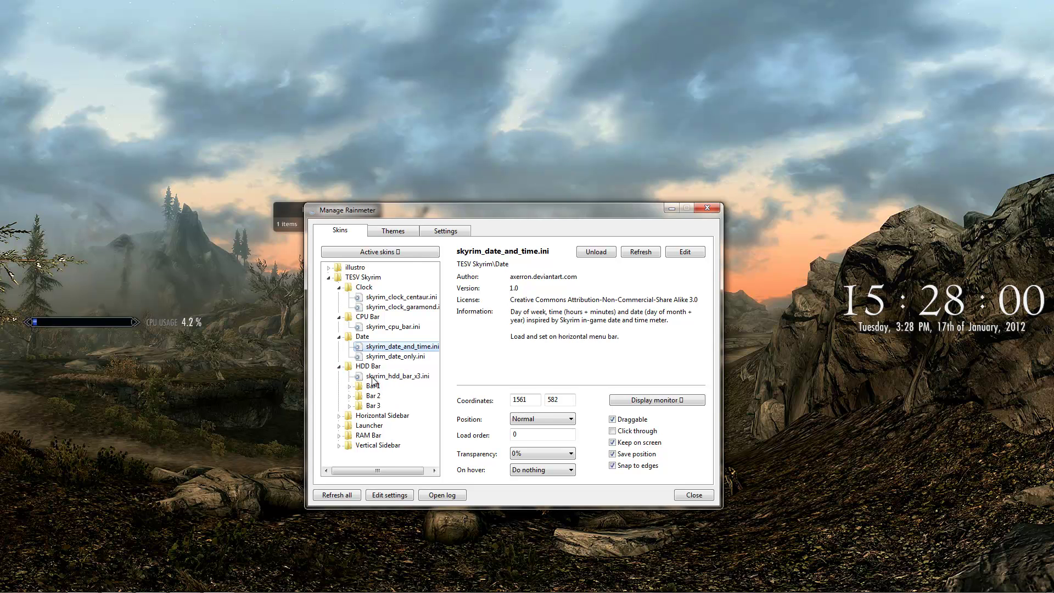
double_click(397, 376)
drag(185, 28, 343, 103)
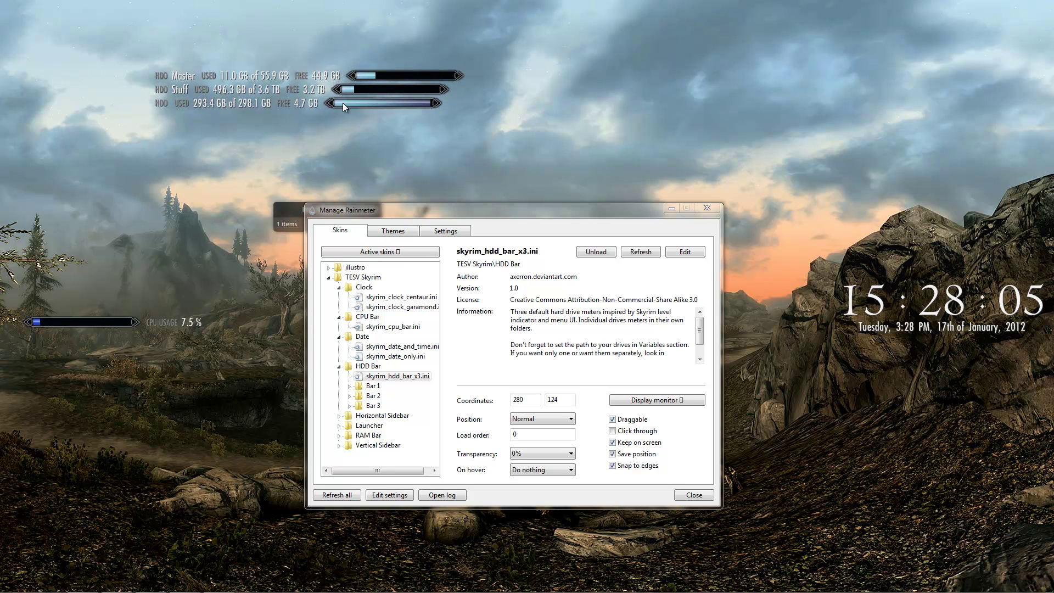
right_click(342, 104)
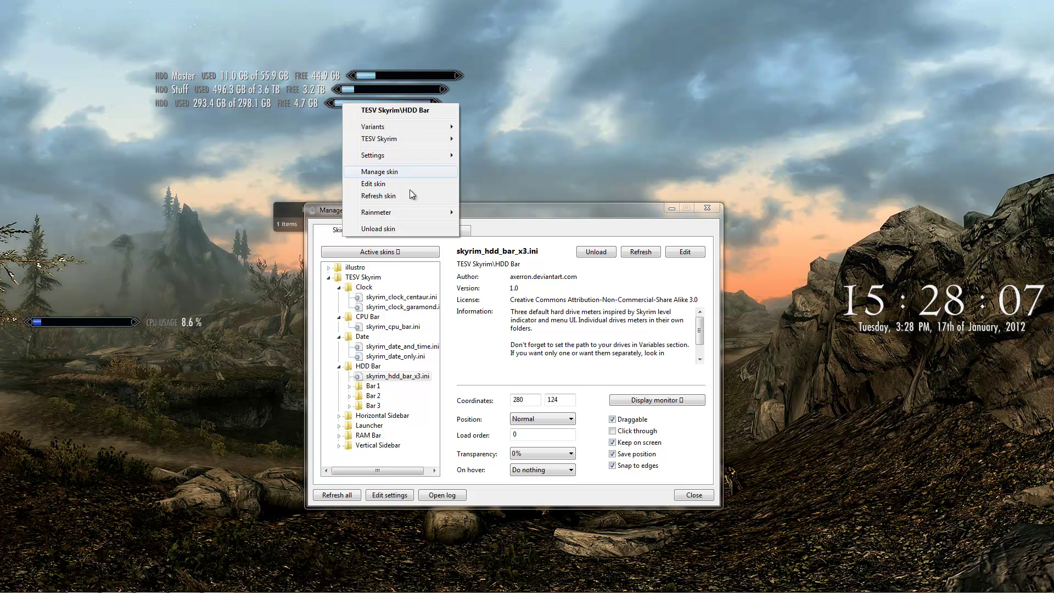
click(392, 230)
- Load the Master and Stuff drive bar skins and place both at the lower left
click(350, 387)
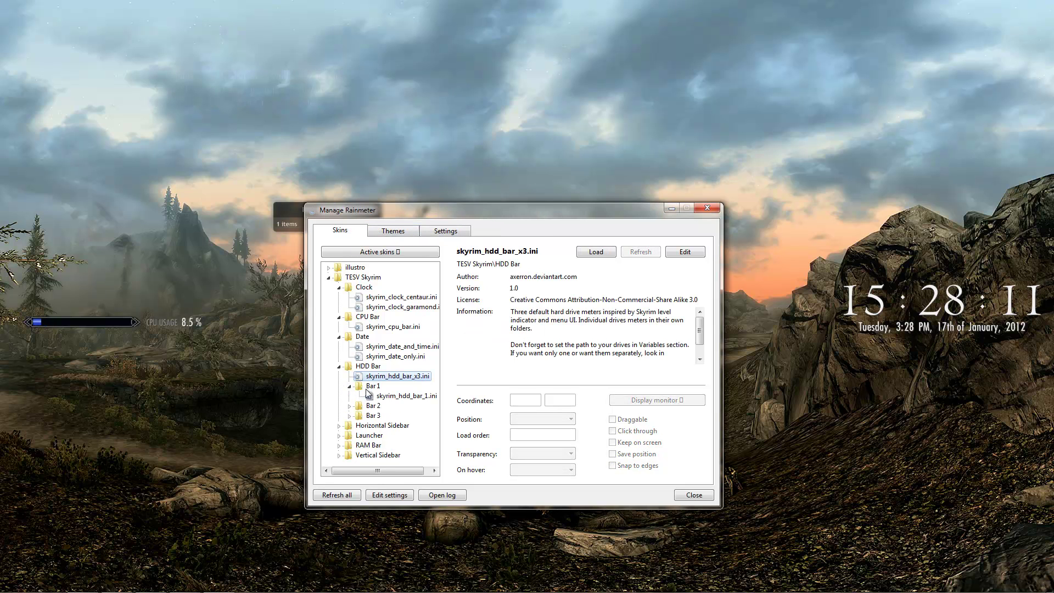
double_click(384, 397)
double_click(369, 407)
double_click(370, 415)
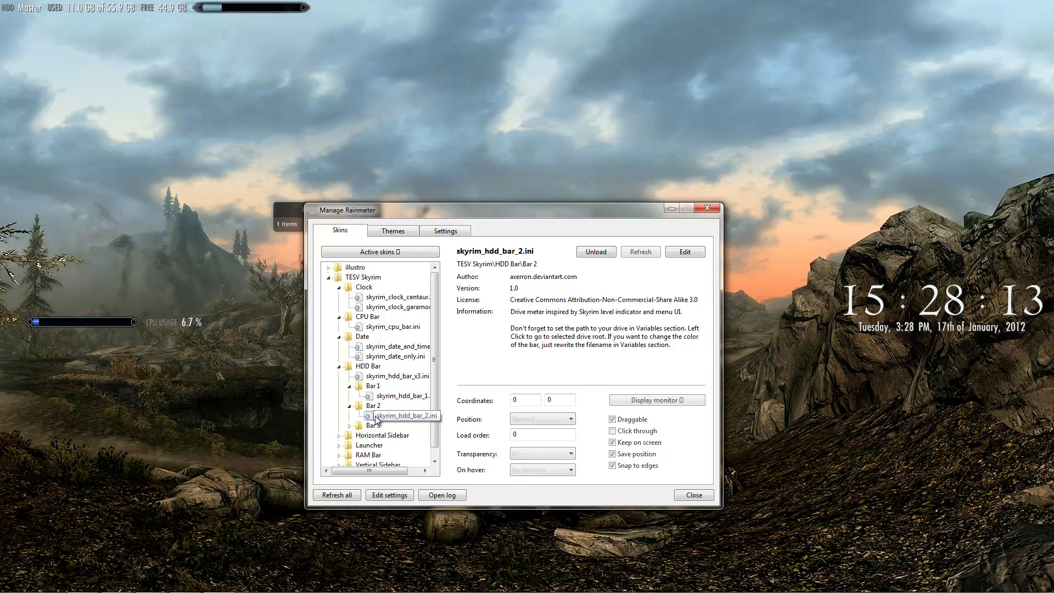
drag(217, 322, 223, 424)
drag(271, 12, 258, 399)
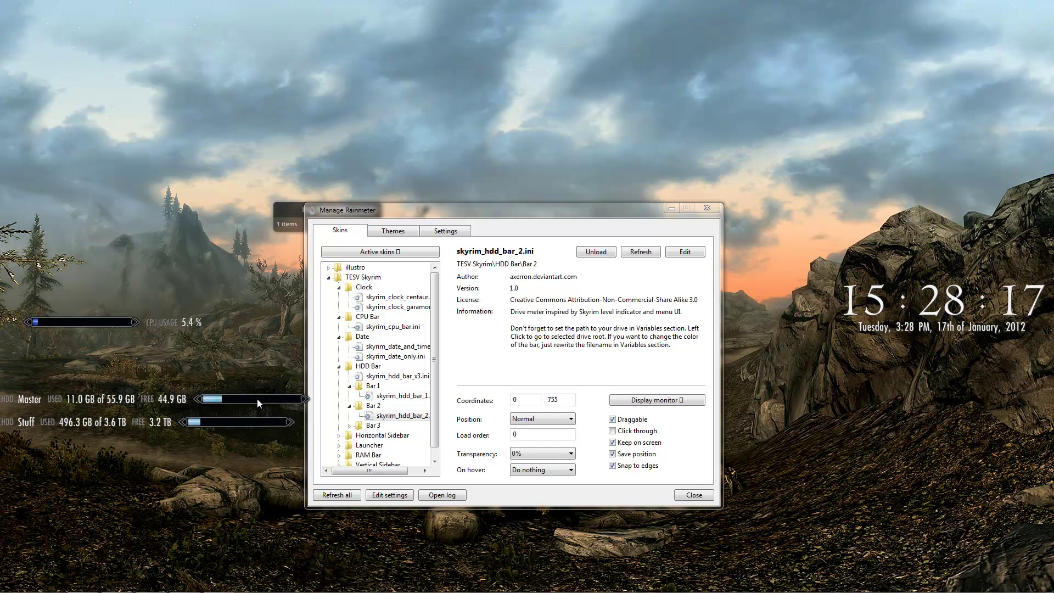
click(339, 435)
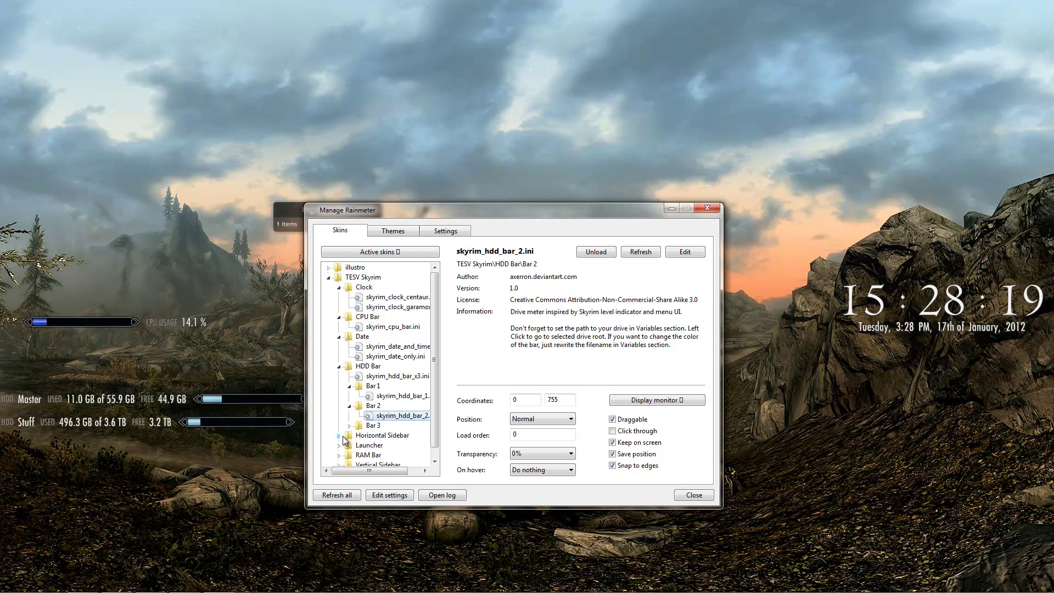
- Load the skyrim_bar_hor sidebar at 40% transparency and drag it toward the screen bottom
click(339, 435)
double_click(375, 426)
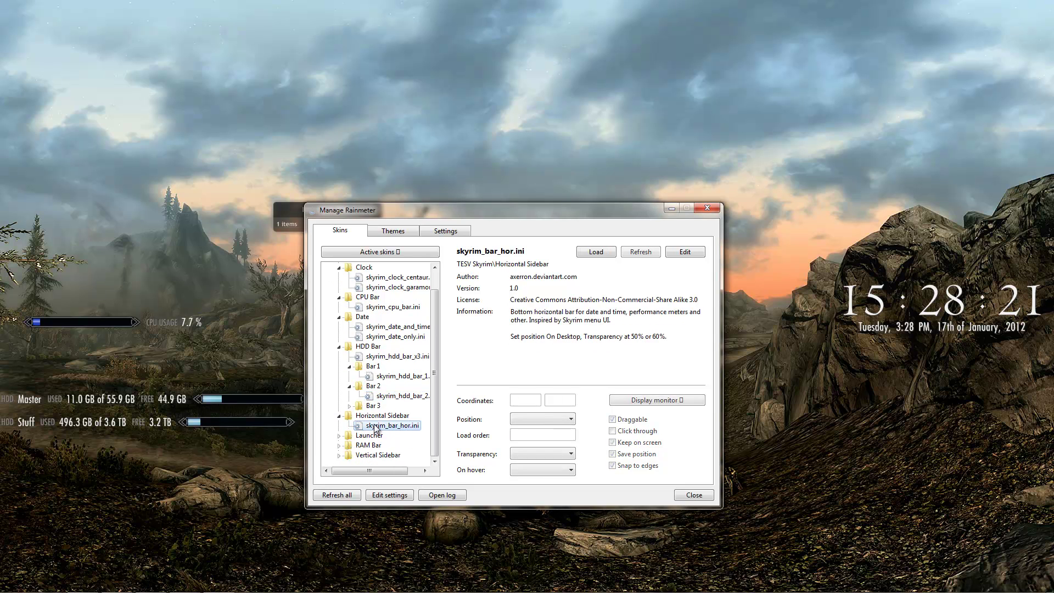
drag(503, 48, 581, 130)
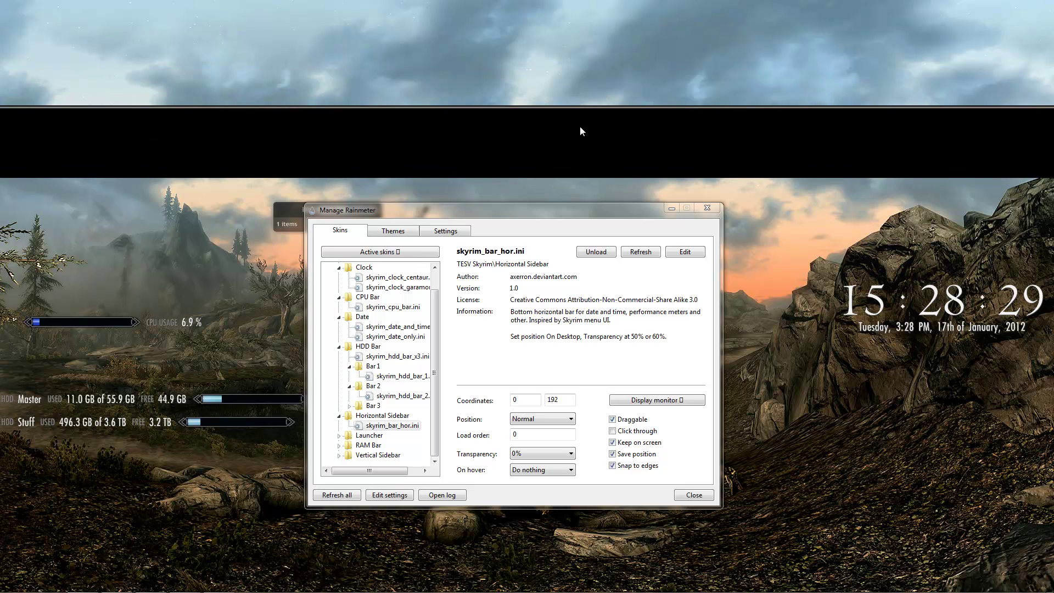
click(523, 454)
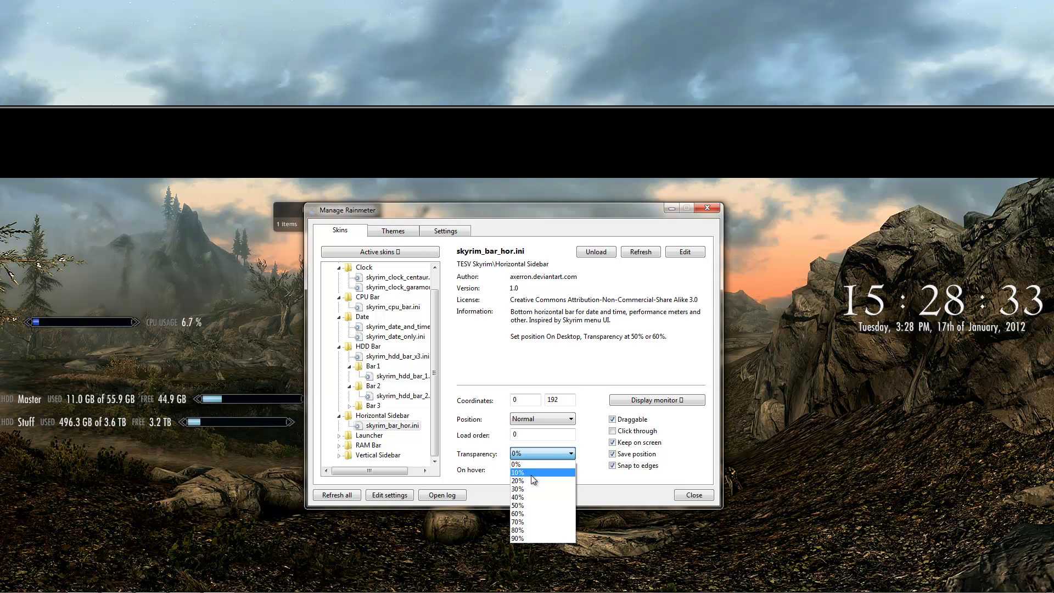
click(532, 495)
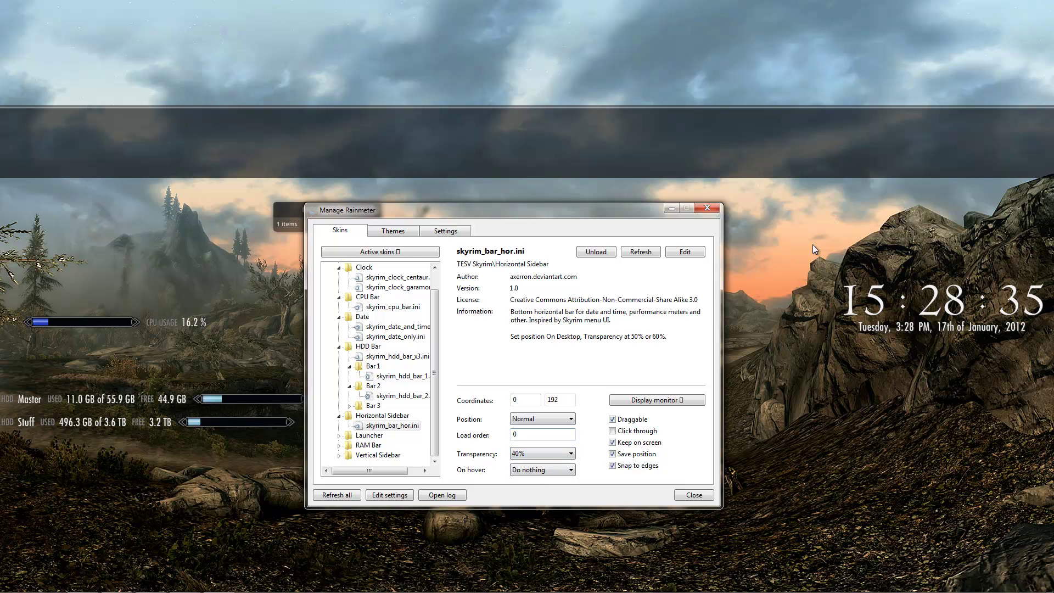
drag(725, 155, 775, 483)
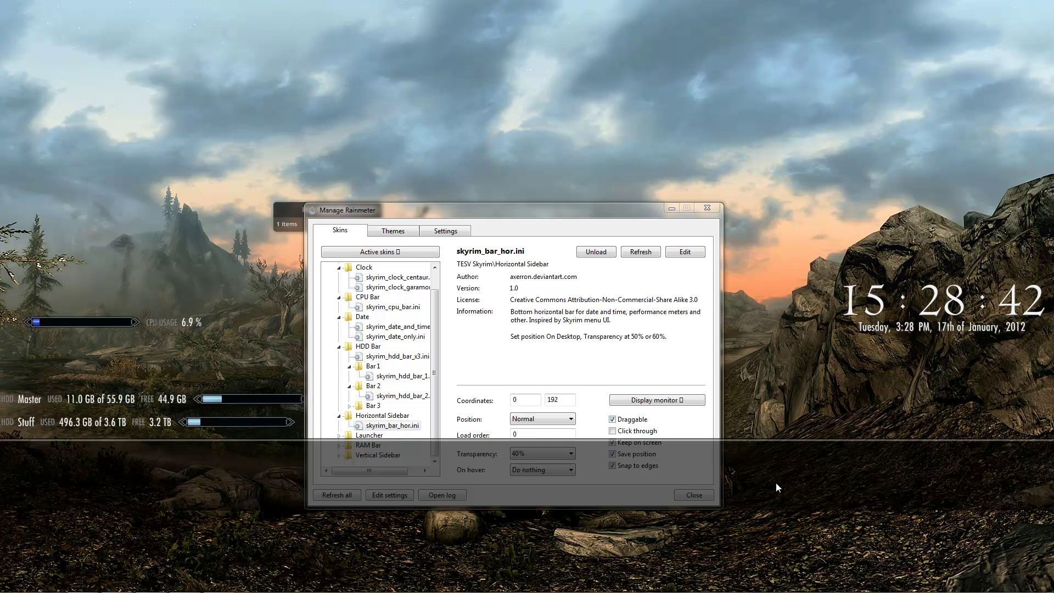
- Move the Stuff drive bar down onto the horizontal sidebar
click(634, 242)
click(815, 479)
drag(562, 207, 594, 94)
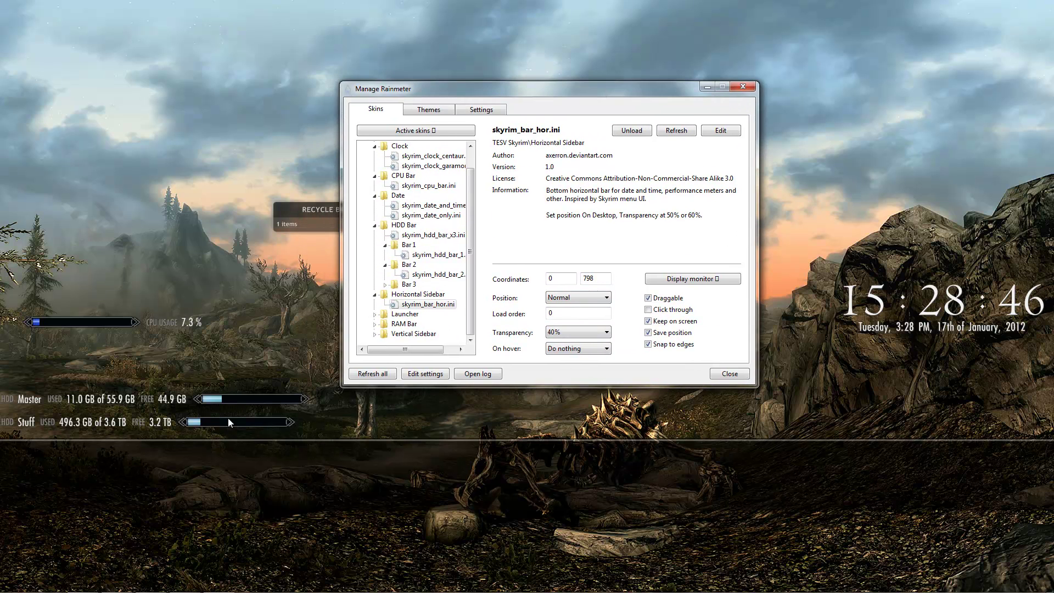
drag(220, 420, 270, 457)
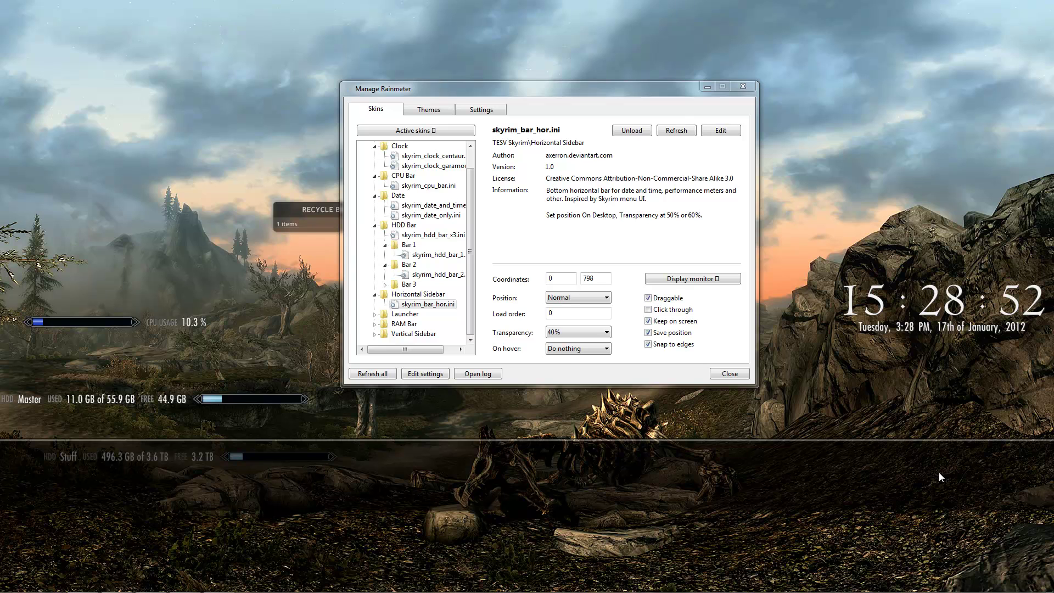
- Set the horizontal sidebar's layering position to Bottom, leaving on-hover behaviour unchanged
click(574, 349)
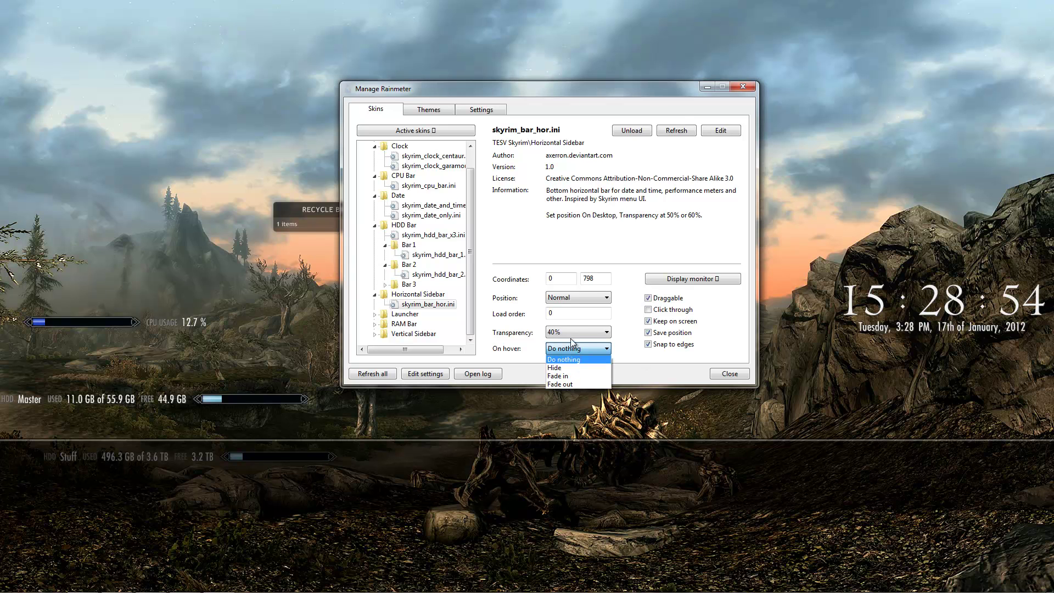
click(577, 297)
click(577, 297)
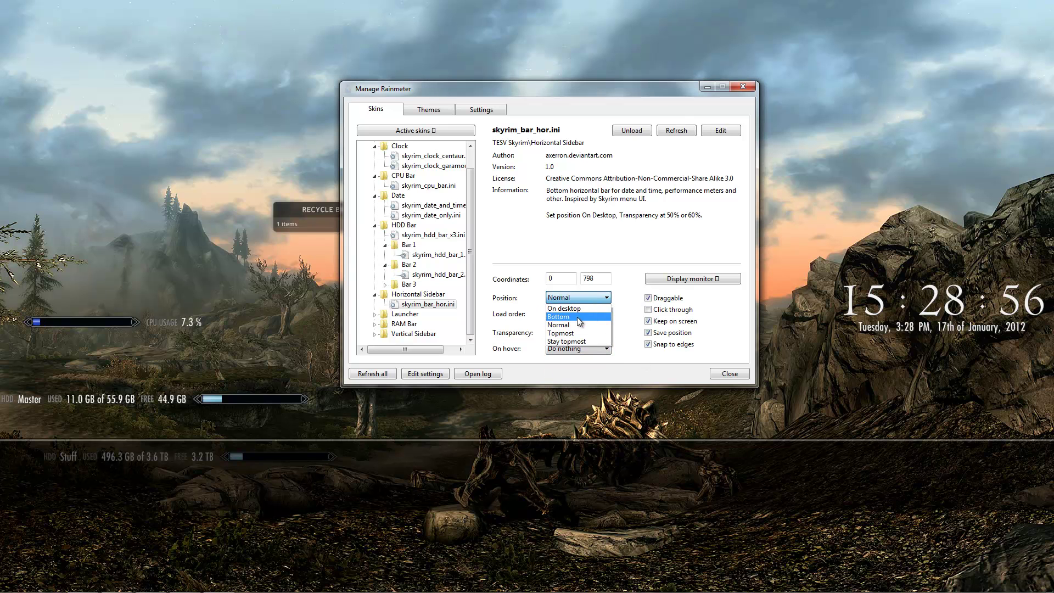
click(578, 317)
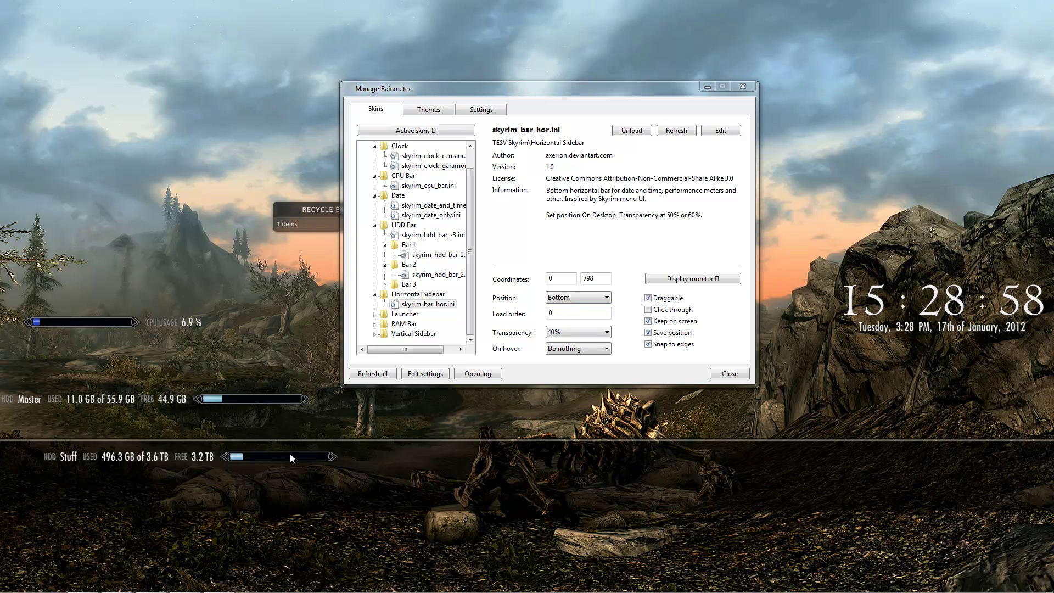
- Drag the Stuff, Master and CPU usage bars to the bottom-right end of the sidebar
drag(292, 457, 919, 480)
drag(238, 400, 913, 473)
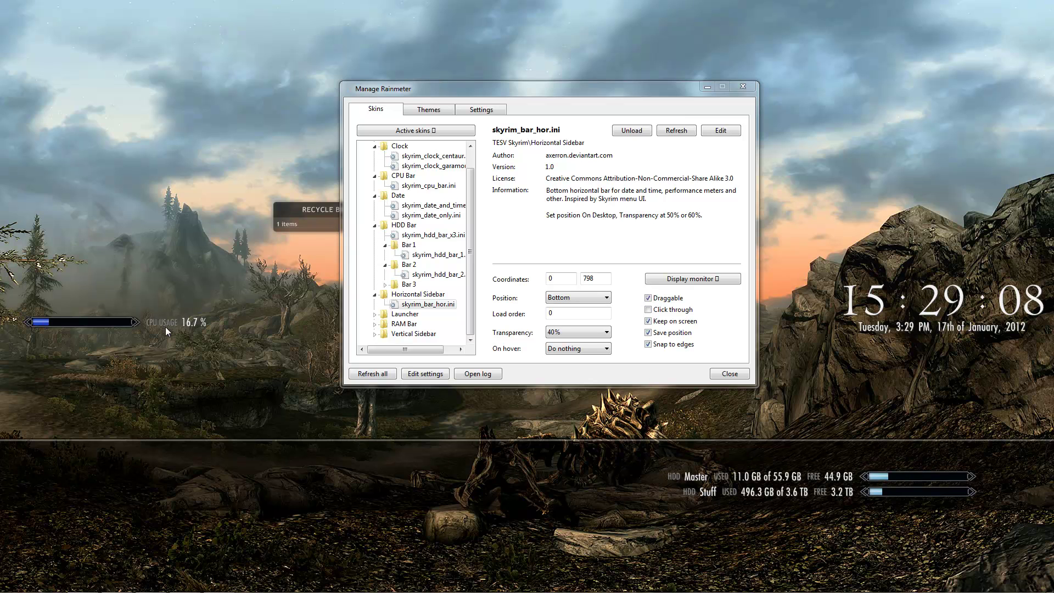
drag(118, 325, 947, 457)
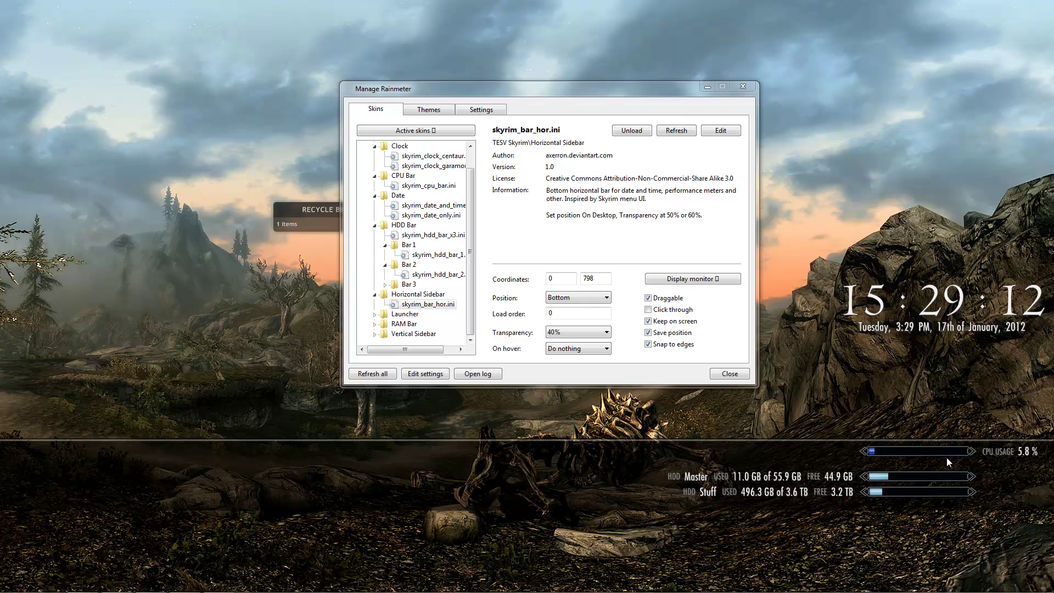
- Drag the Recycle Bin widget down into the bottom bar
click(935, 476)
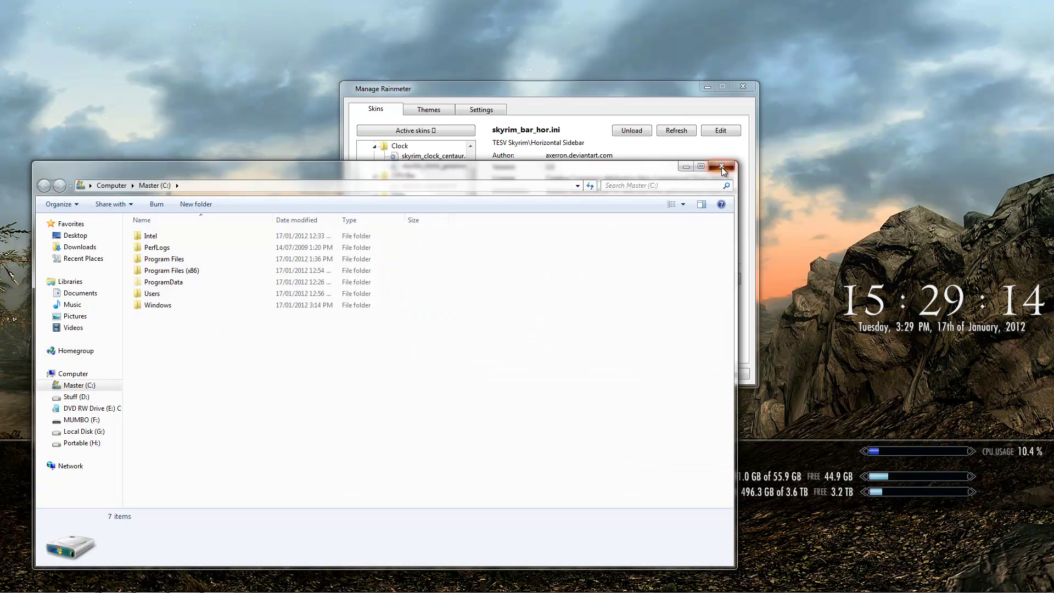
click(721, 165)
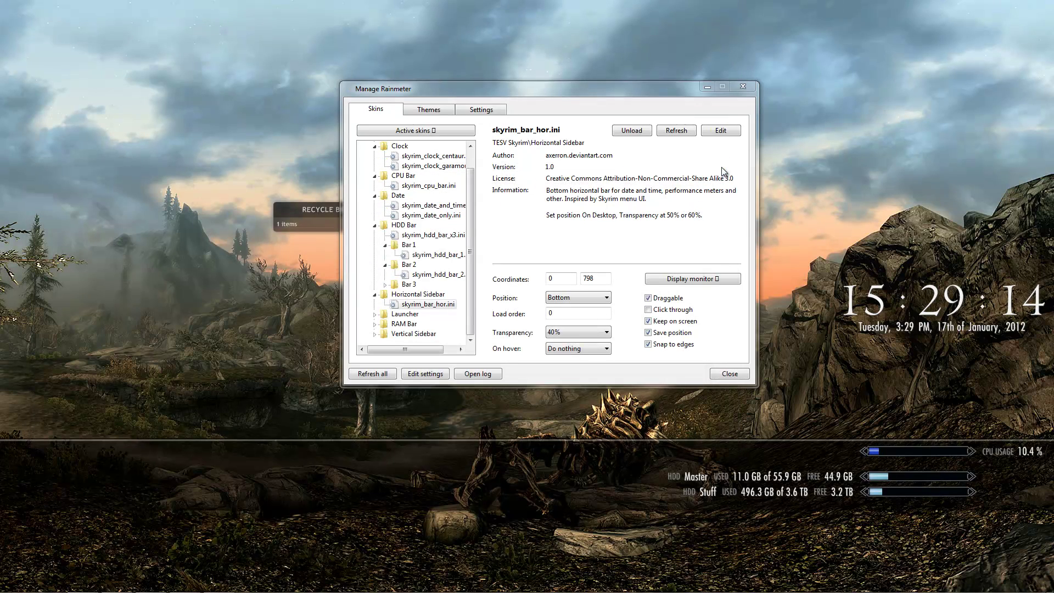
click(473, 325)
click(375, 314)
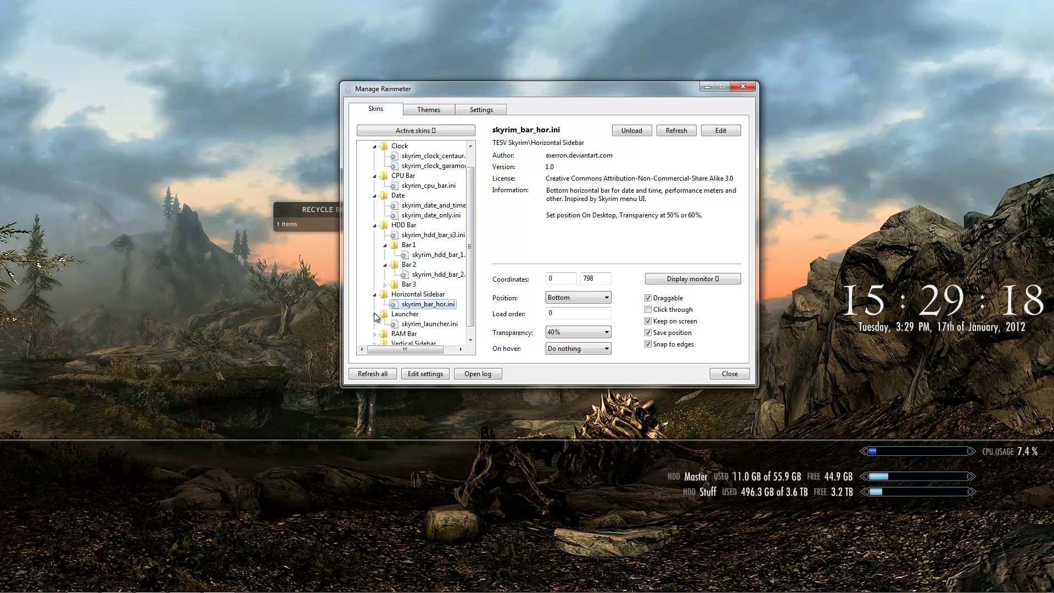
click(417, 324)
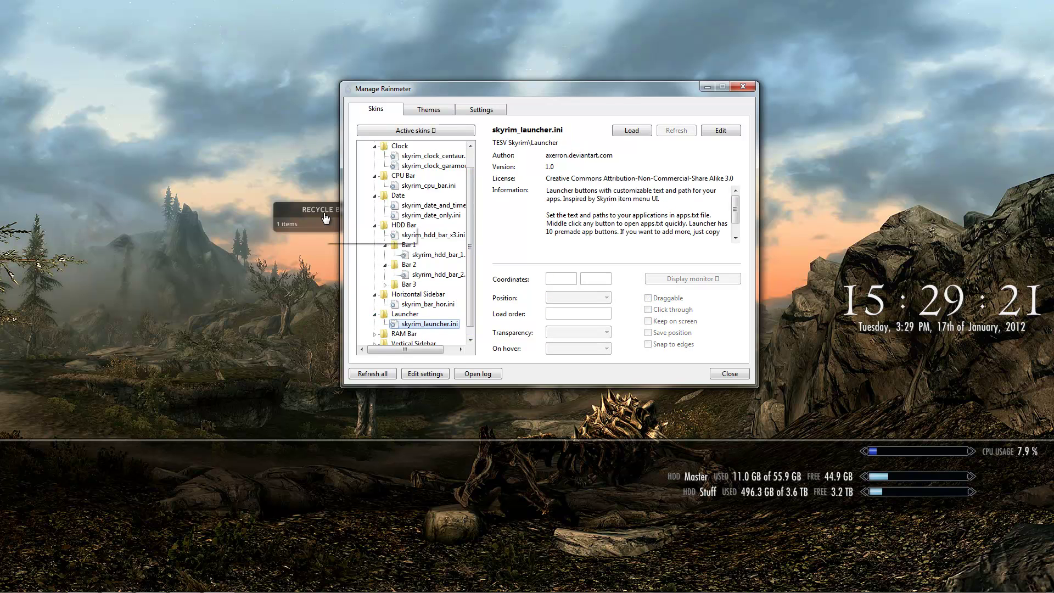
drag(326, 219, 318, 472)
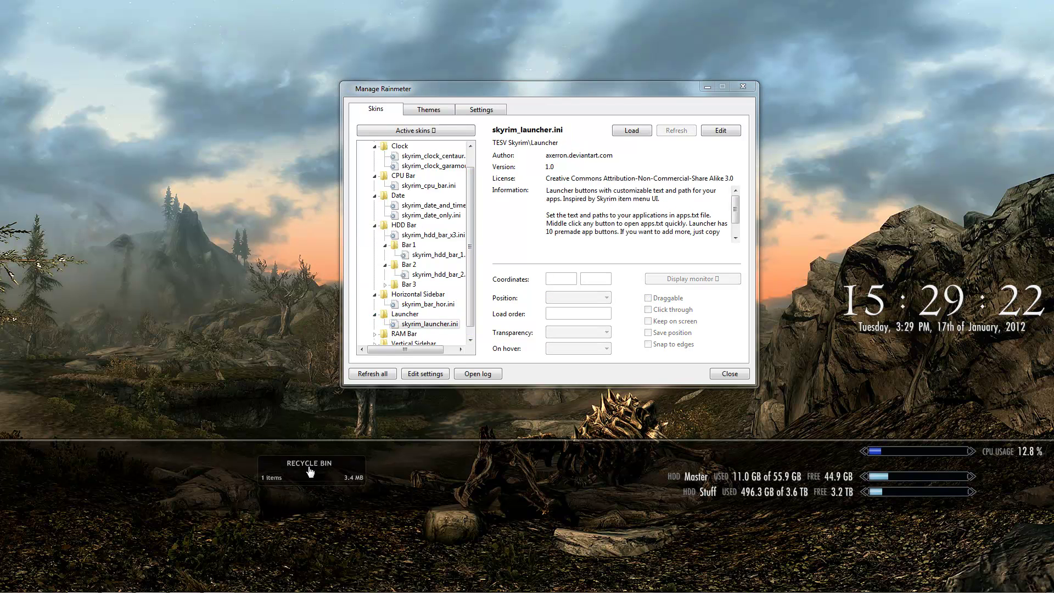
- Load skyrim_launcher.ini and place its links on the left of the desktop
click(425, 328)
double_click(426, 329)
drag(135, 88, 246, 178)
drag(147, 74, 320, 382)
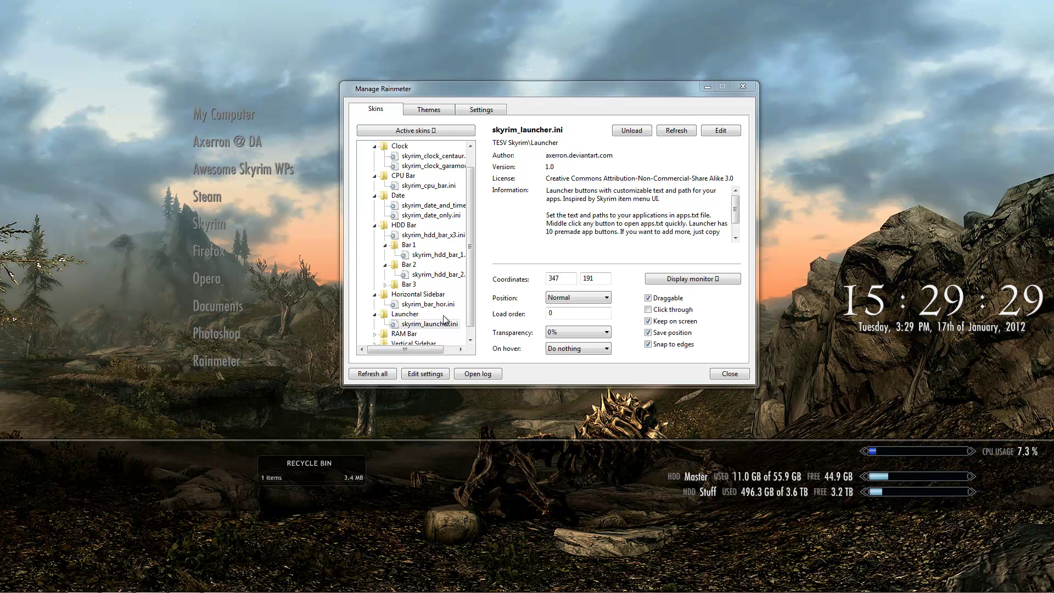
click(478, 327)
drag(513, 94, 634, 83)
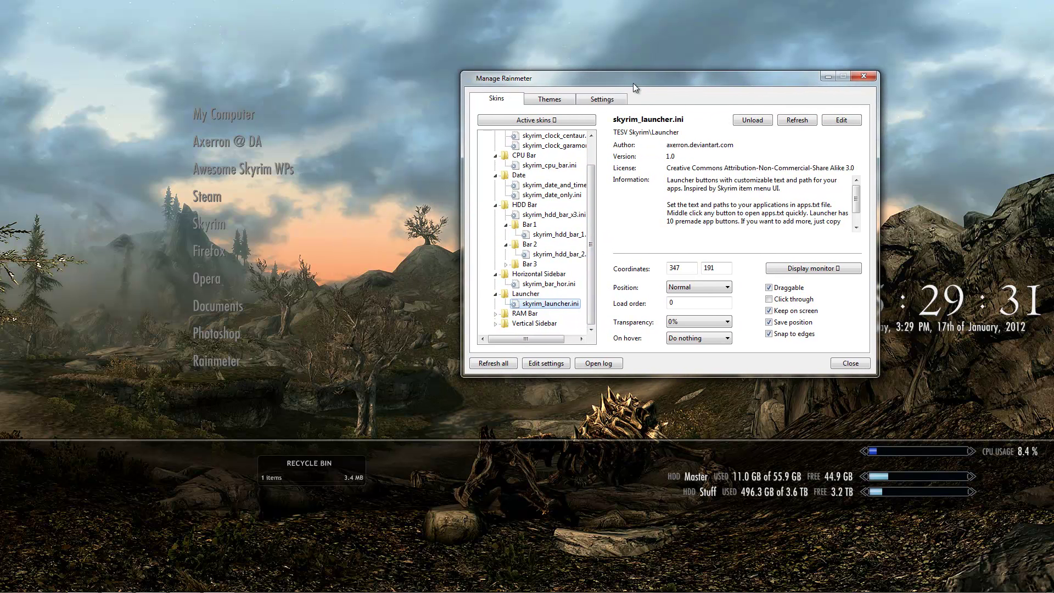
- Load skyrim_ram_bar.ini and drag the memory meter onto the sidebar above the CPU bar
click(496, 314)
double_click(549, 323)
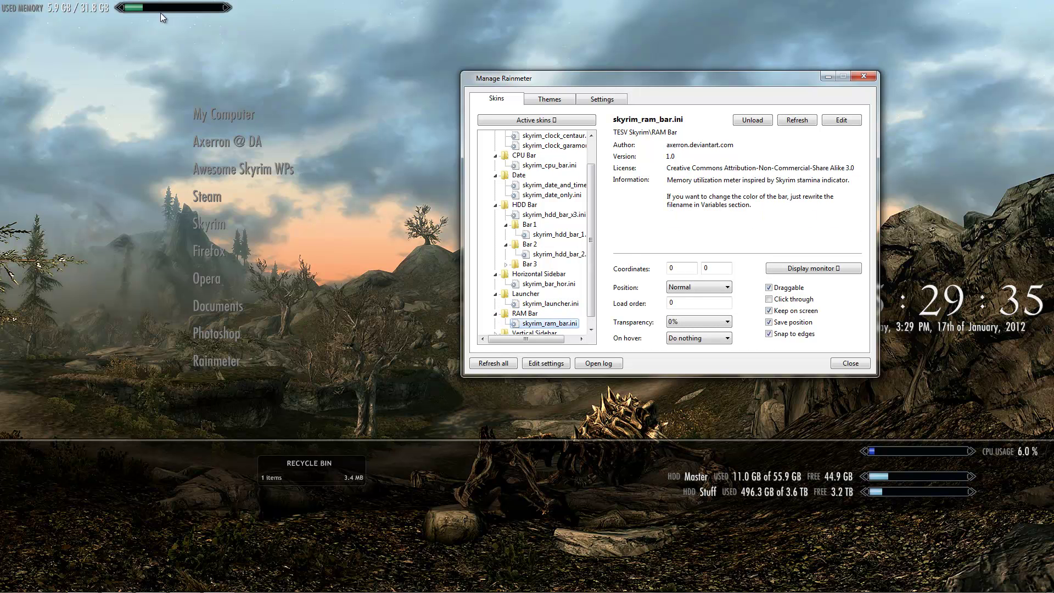
drag(157, 13, 896, 450)
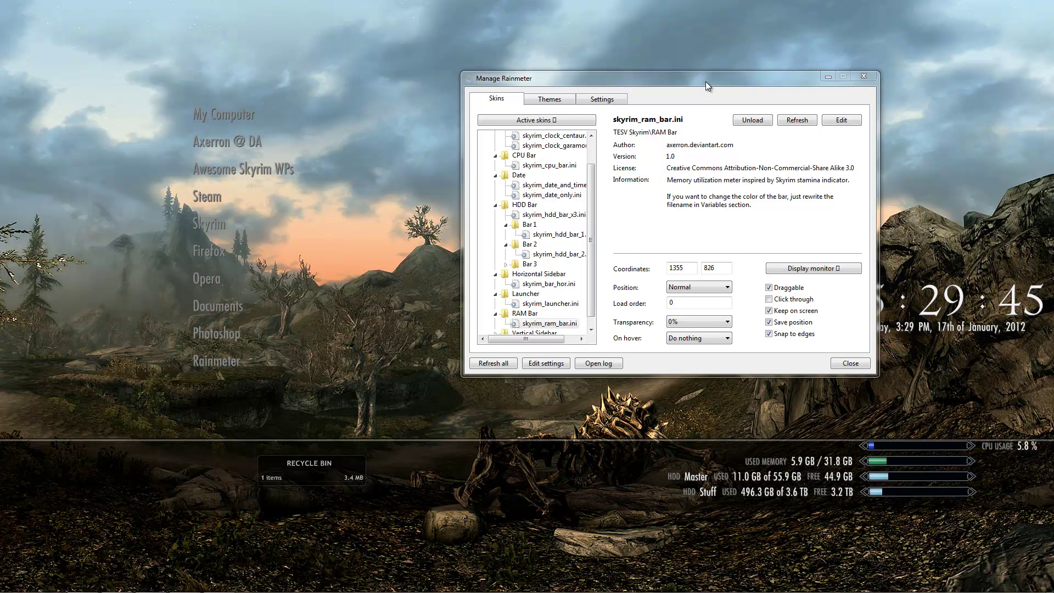
drag(706, 81, 682, 59)
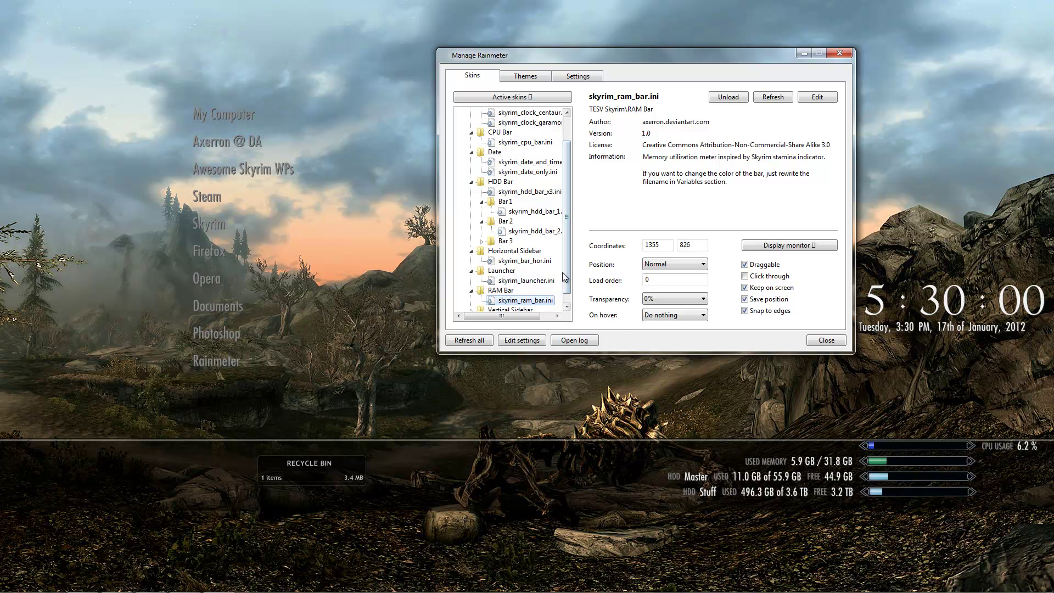
- Load the skyrim_bar_ver vertical sidebar and drag it behind the launcher links
click(567, 306)
click(471, 301)
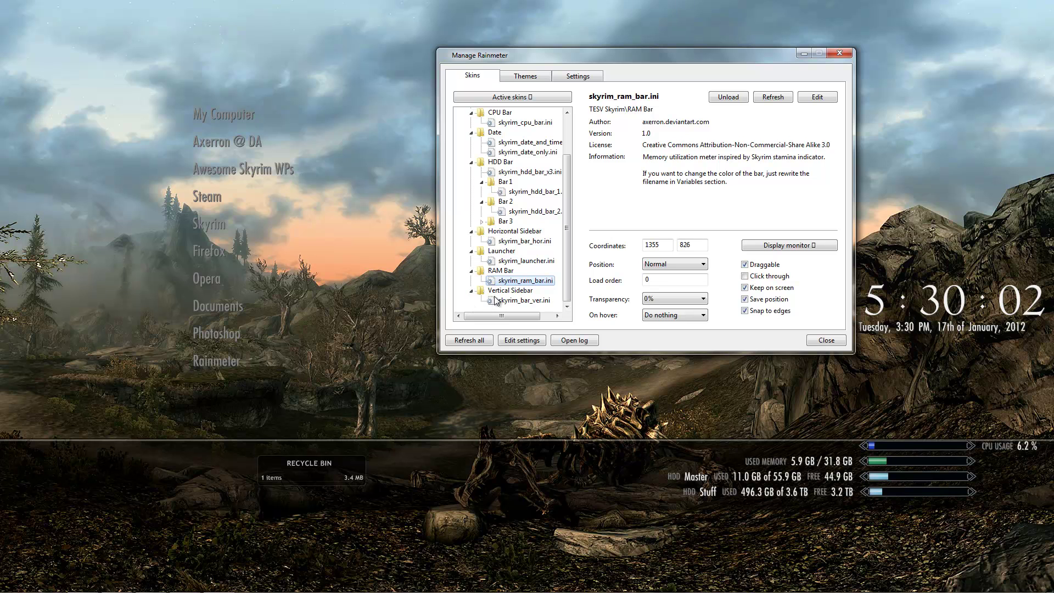
click(512, 291)
click(519, 302)
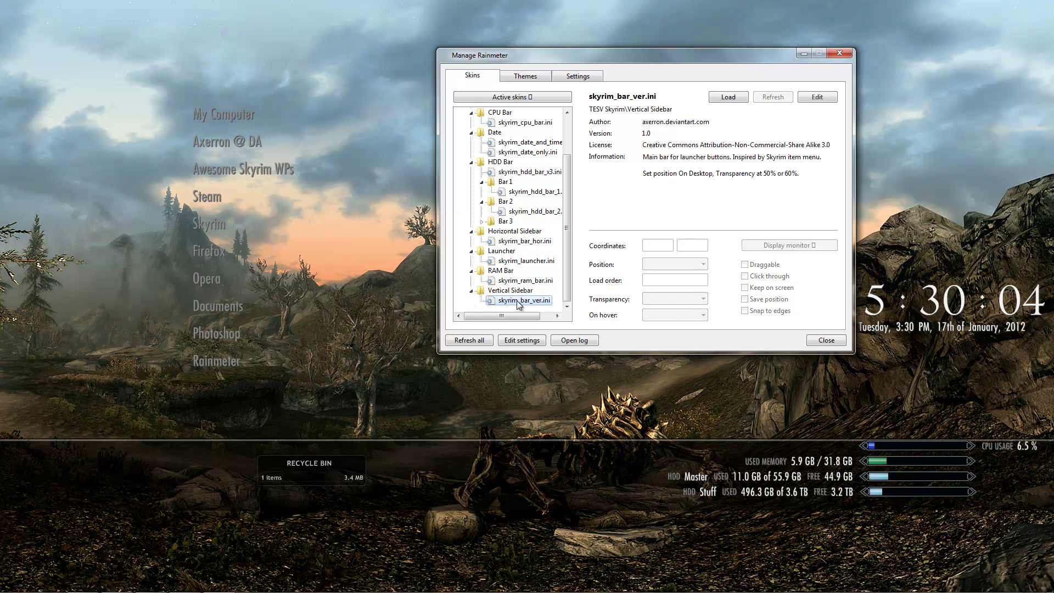
double_click(519, 301)
drag(35, 204, 210, 217)
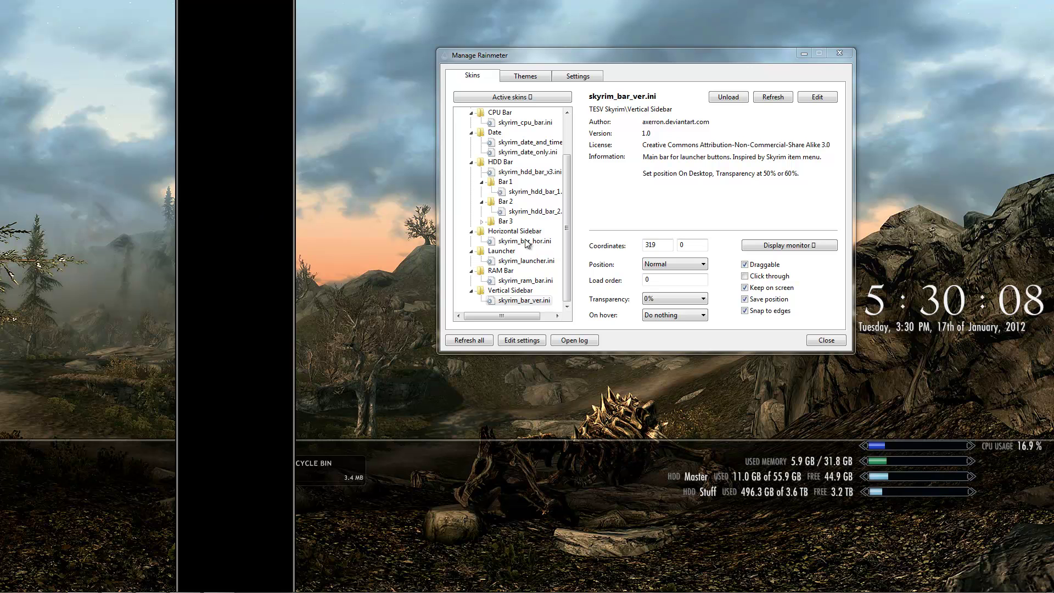
- Make the vertical sidebar 40% transparent with position Bottom, and nudge the Recycle Bin right
click(538, 301)
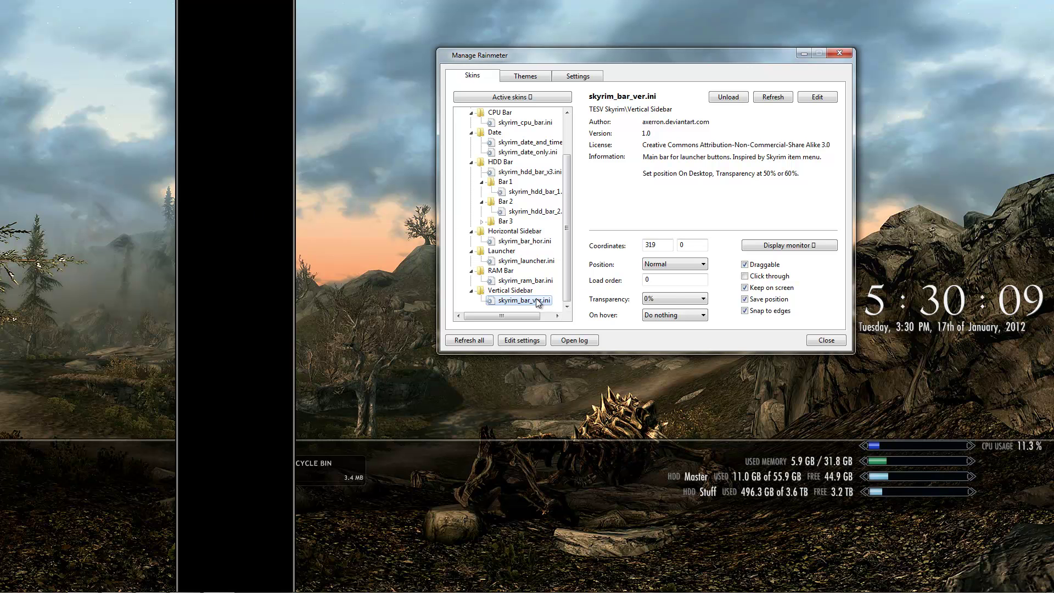
click(673, 300)
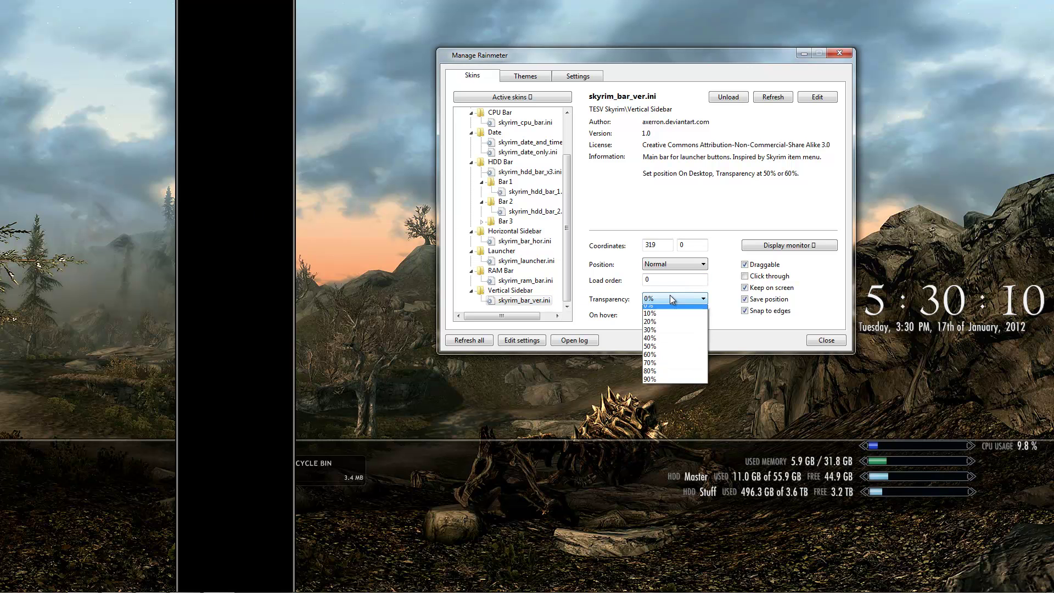
click(649, 343)
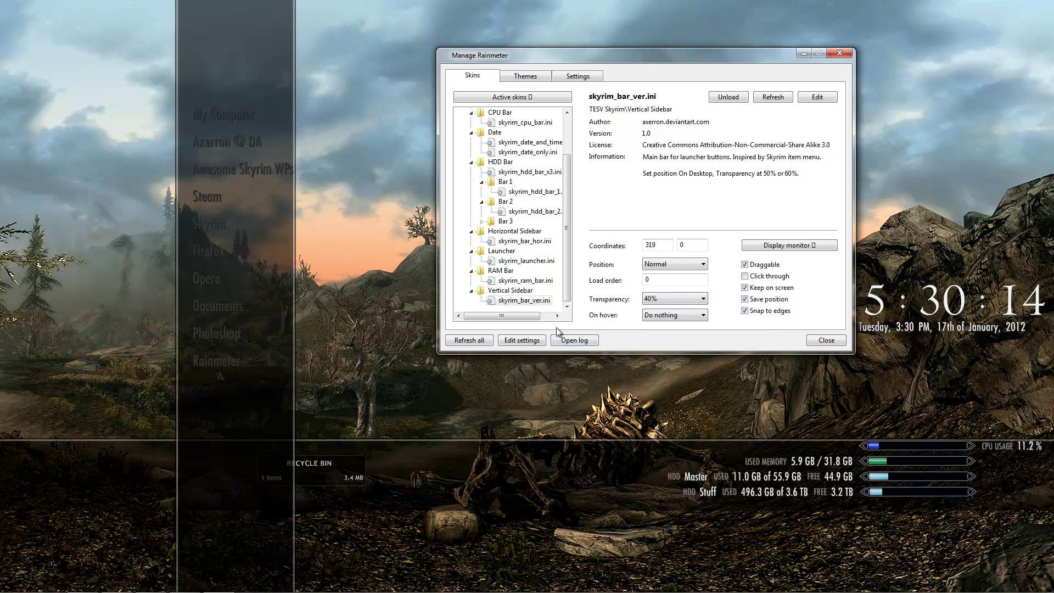
click(659, 264)
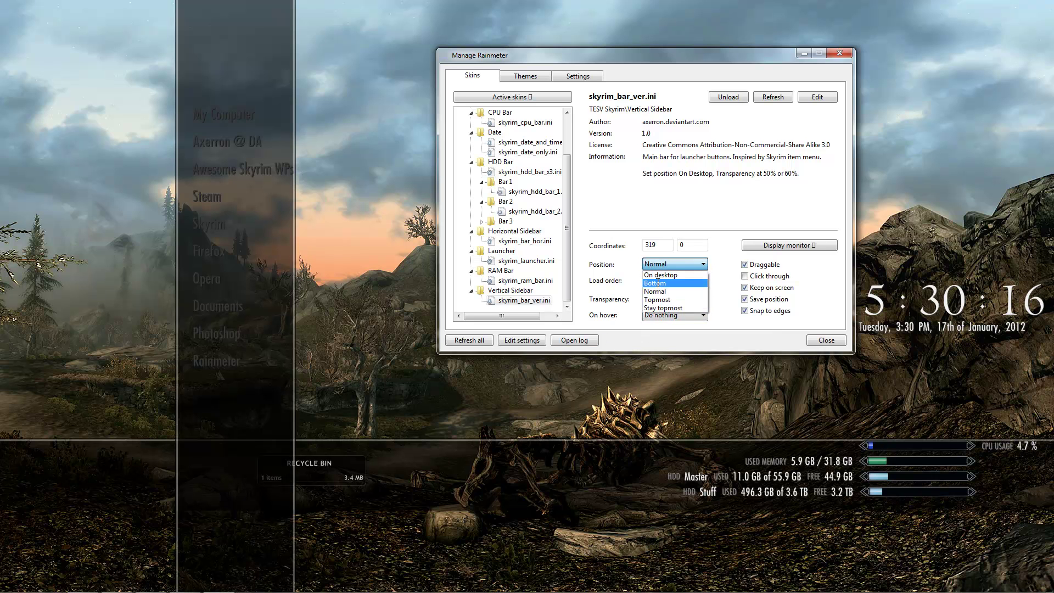
click(657, 283)
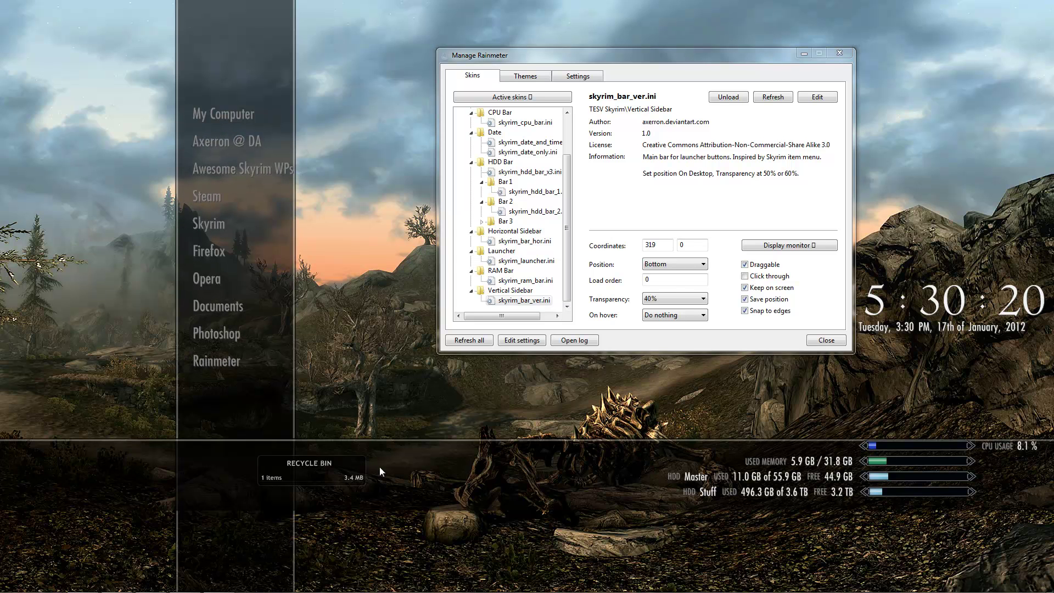
drag(330, 470, 391, 467)
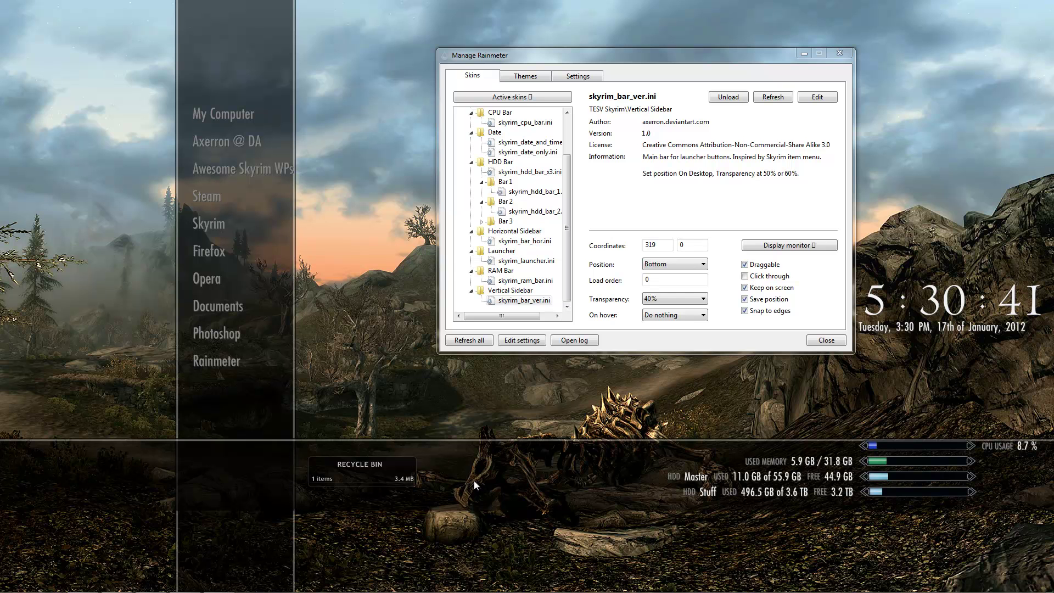
- Open the horizontal sidebar's skyrim_bar_hor.ini file for editing in Notepad
right_click(498, 474)
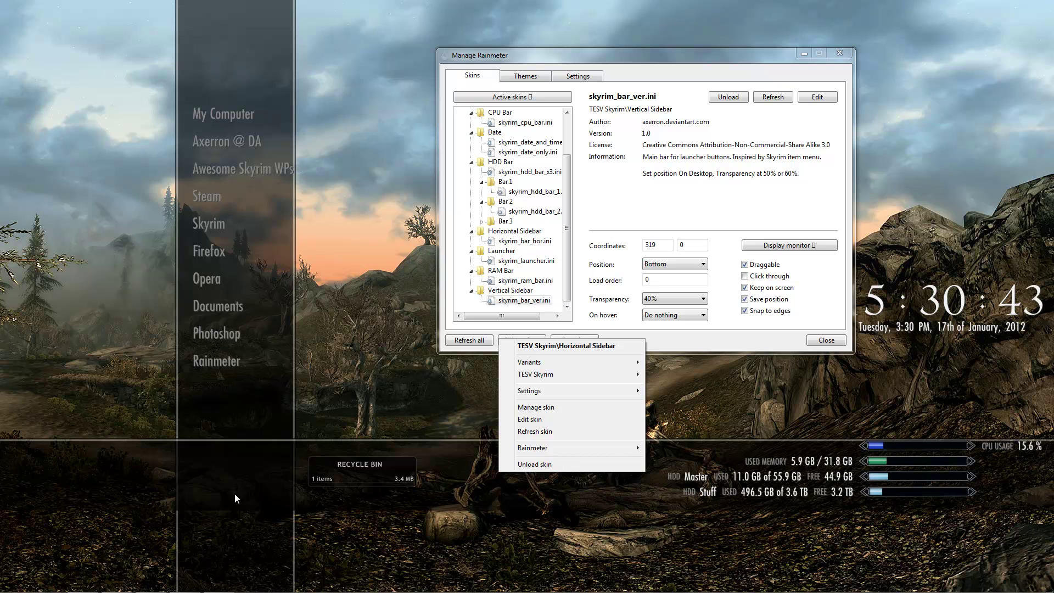
click(80, 485)
right_click(80, 485)
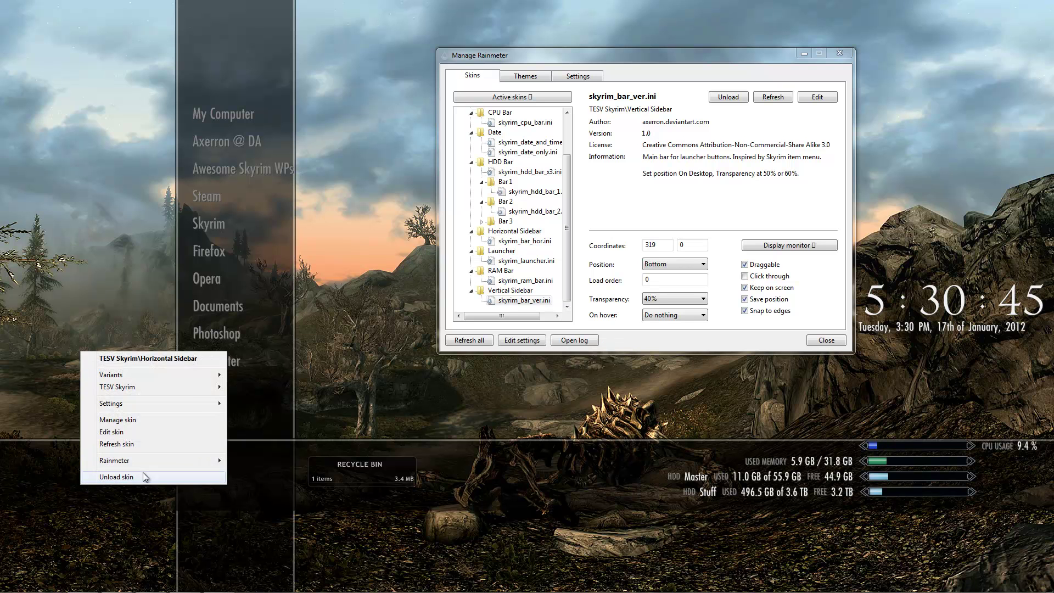
click(132, 435)
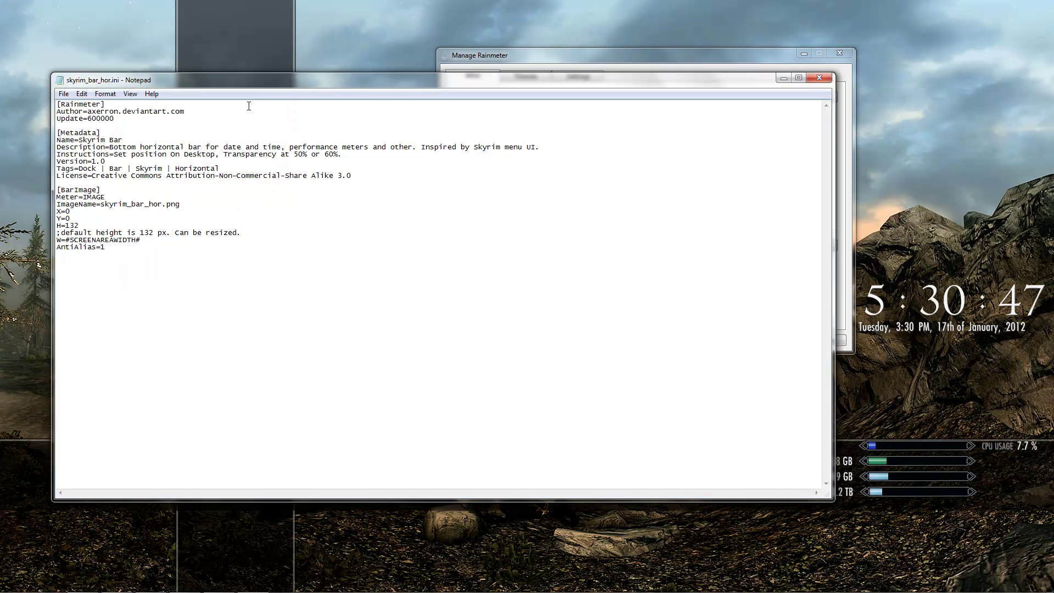
drag(250, 81, 166, 114)
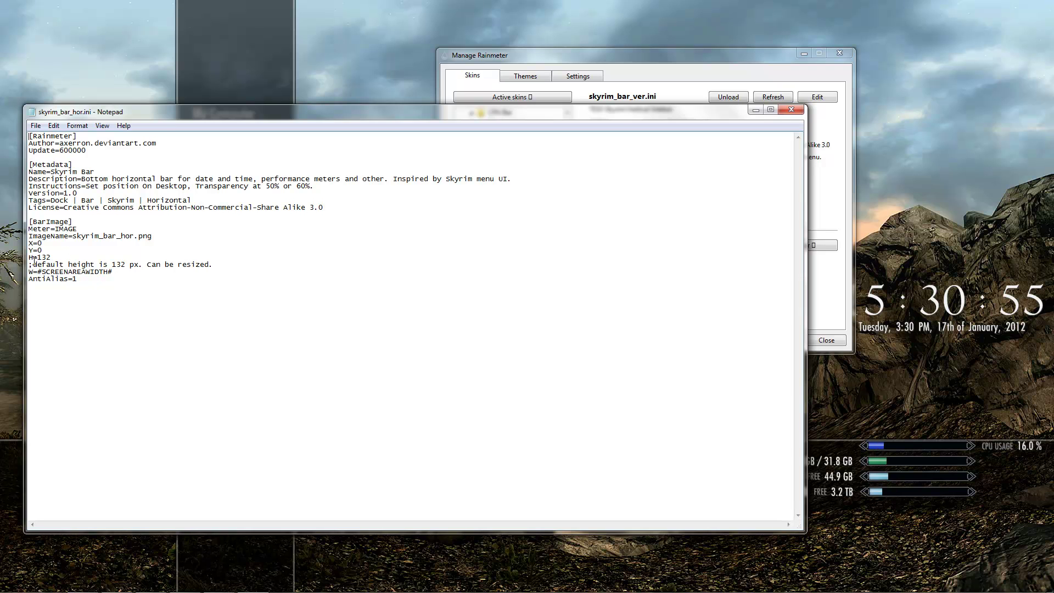
- Replace the #SCREENAREAWIDTH# value after W= with 1500, then minimize Notepad
drag(29, 257, 50, 257)
click(59, 257)
drag(38, 272, 61, 267)
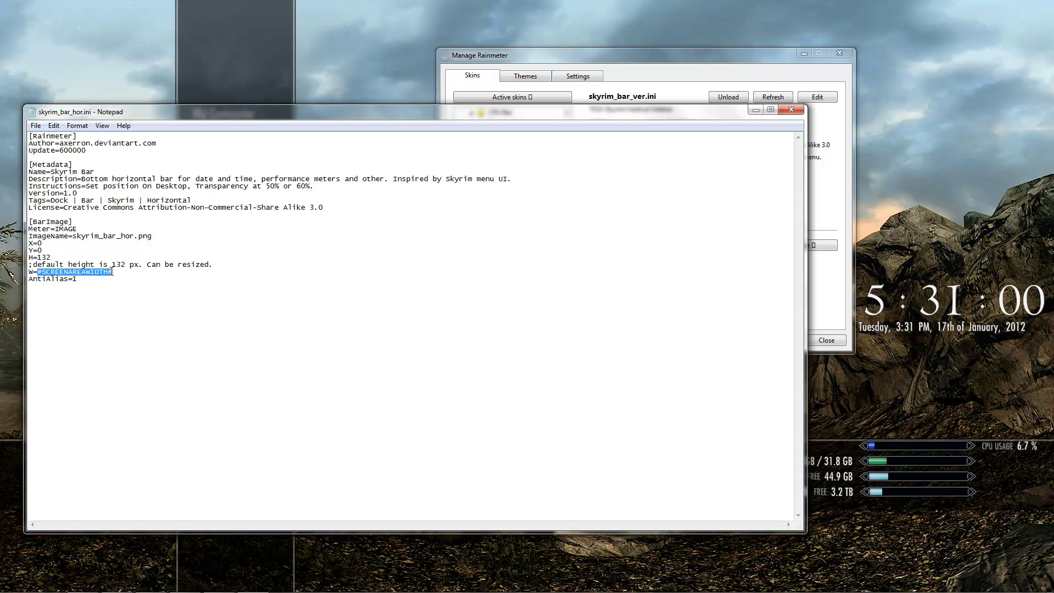
click(117, 273)
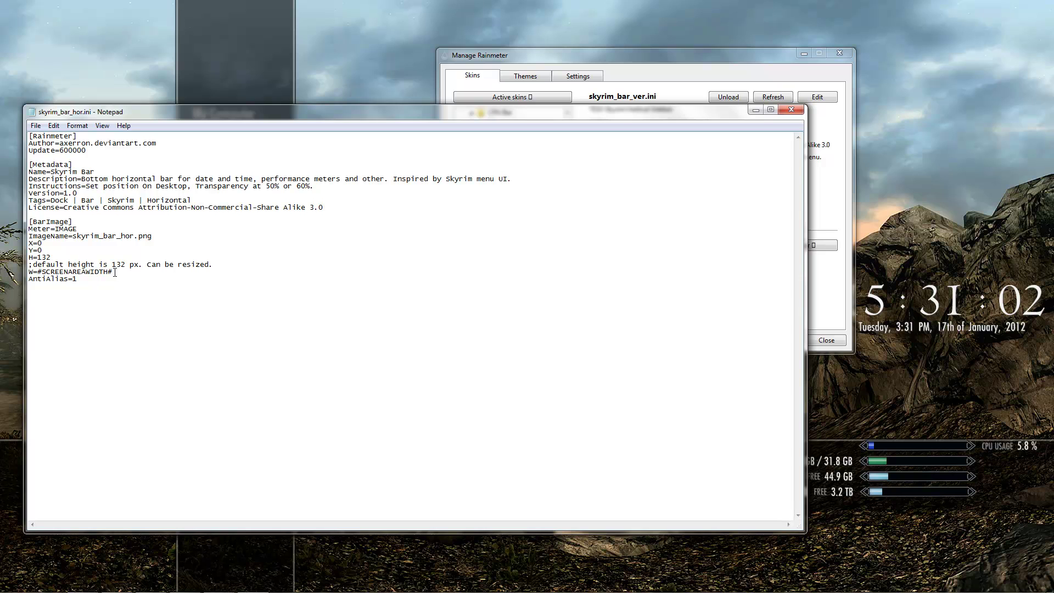
drag(115, 272, 38, 271)
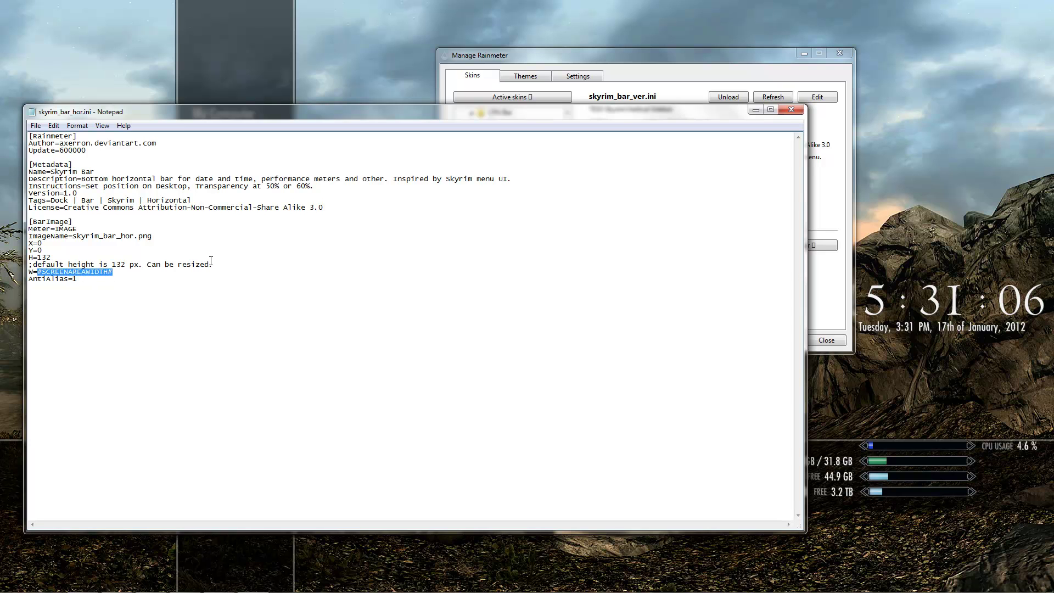
key(Delete)
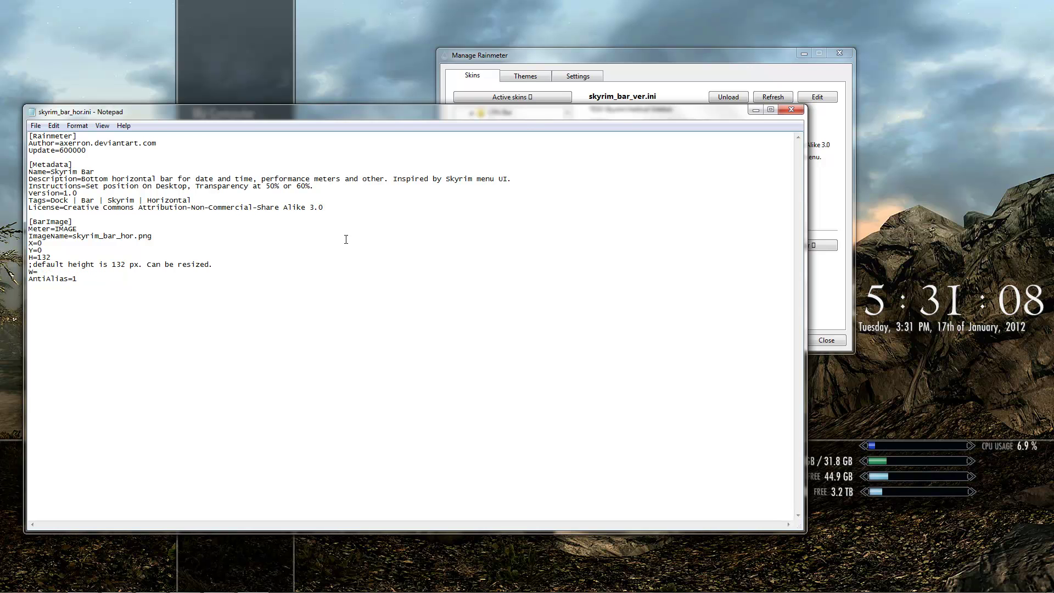
drag(522, 112, 736, 57)
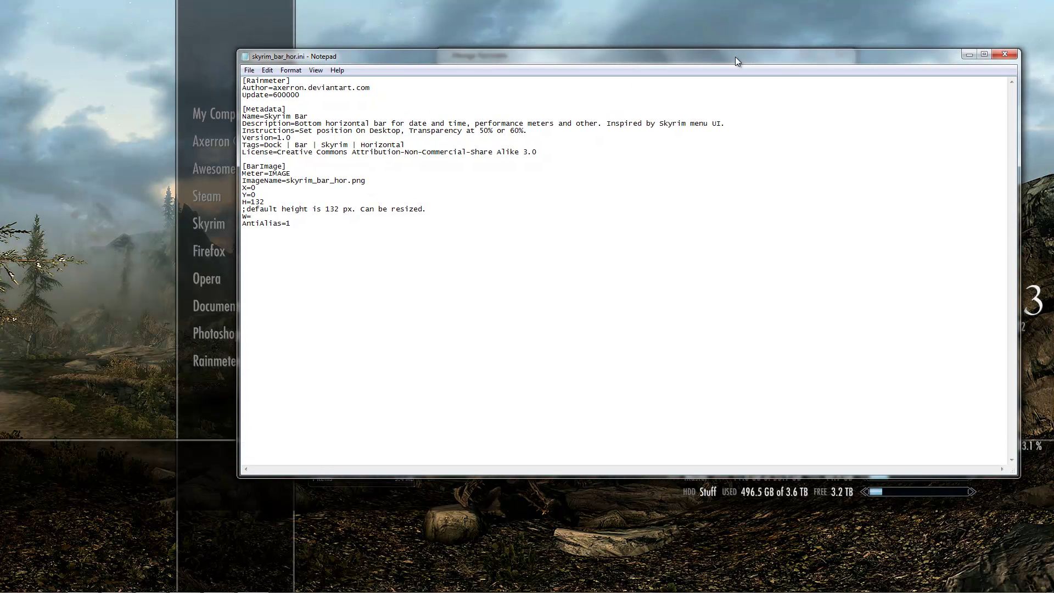
click(284, 216)
text(1500)
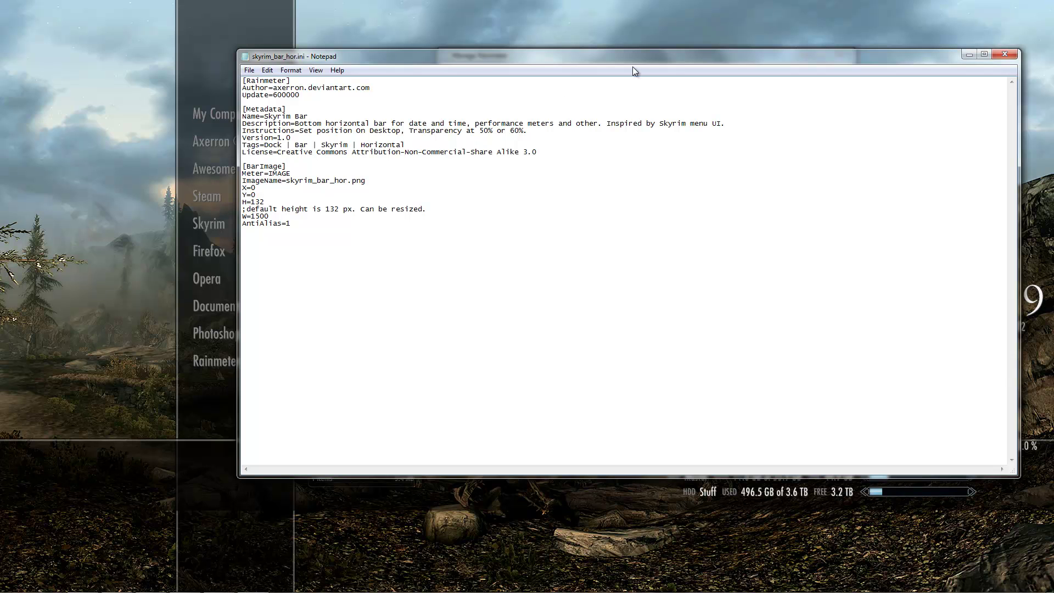
drag(626, 63, 544, 112)
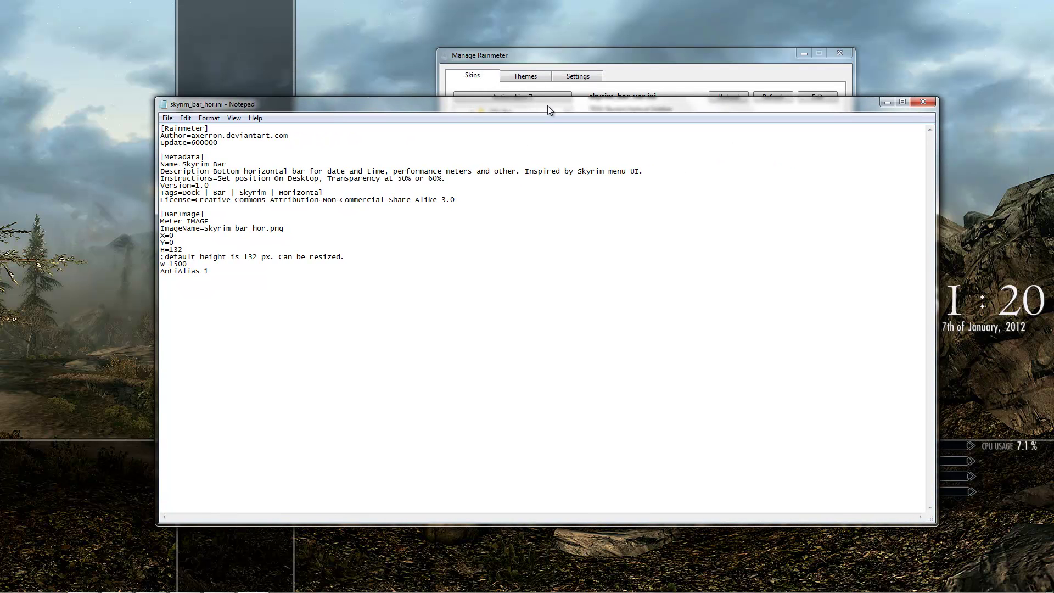
click(884, 103)
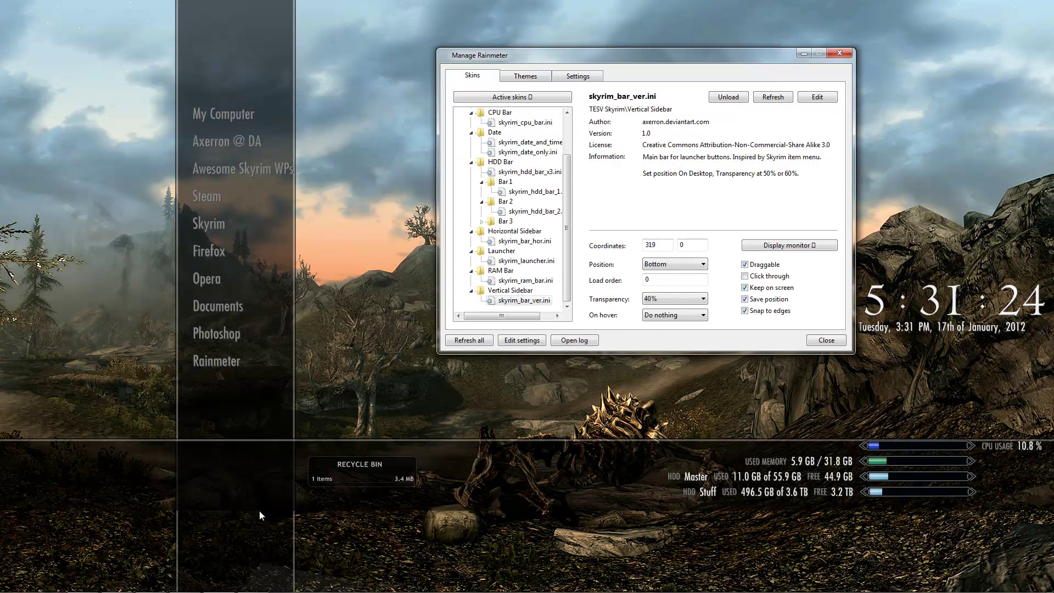
- Refresh the horizontal sidebar skin so it redraws at 1500 pixels wide
right_click(81, 476)
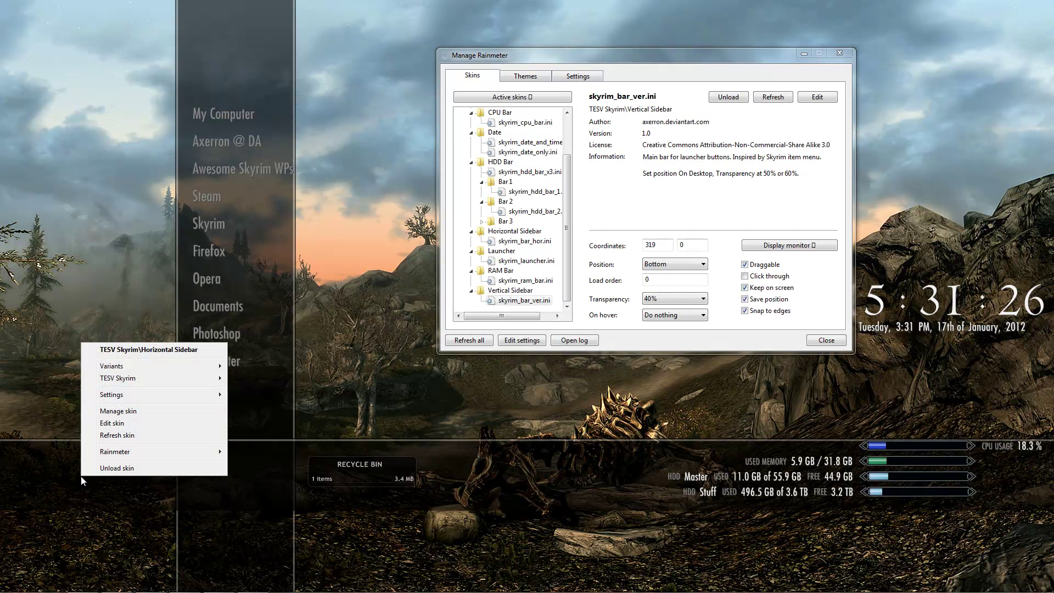
click(423, 537)
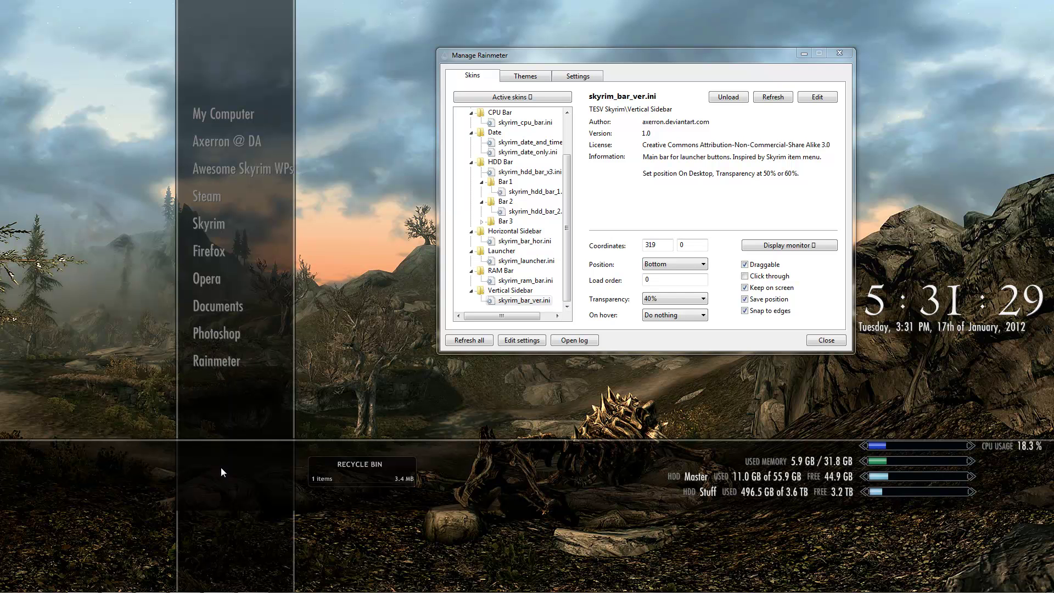
right_click(116, 470)
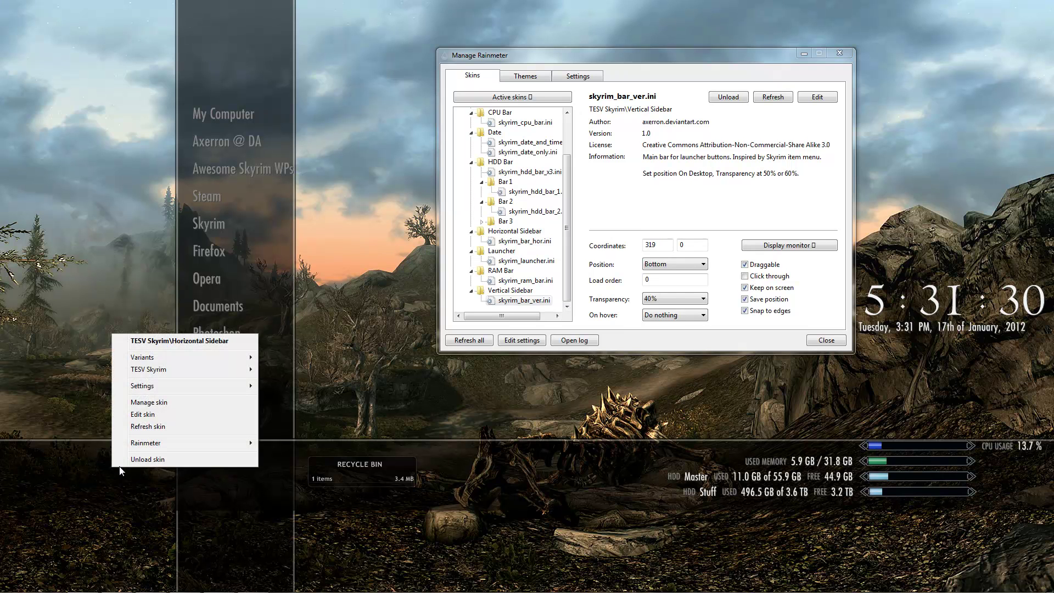
click(143, 431)
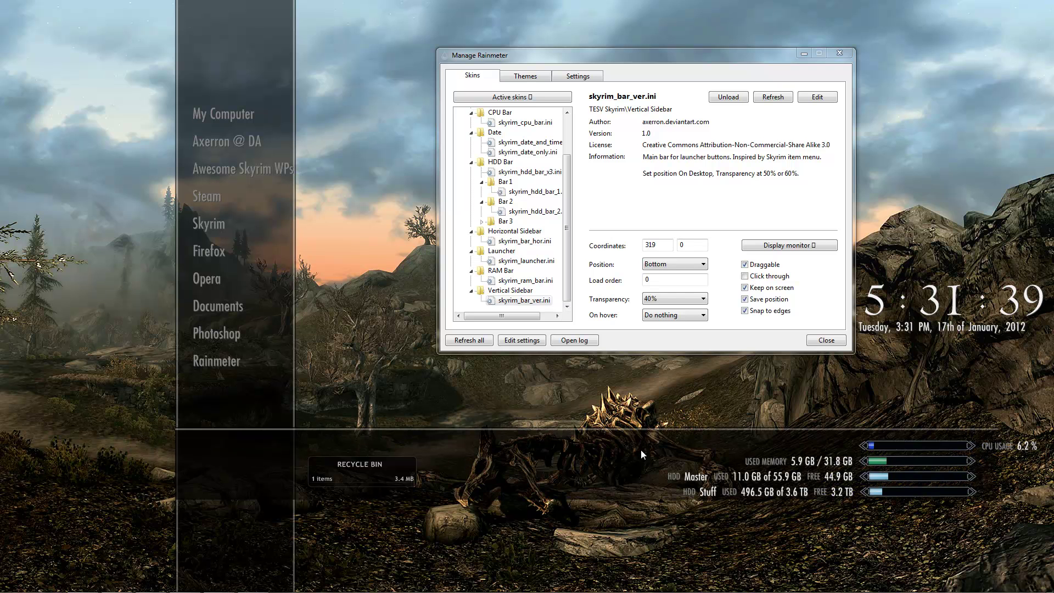
- Shift the bottom bar slightly right and drag the vertical sidebar left to X 200
drag(685, 456, 703, 453)
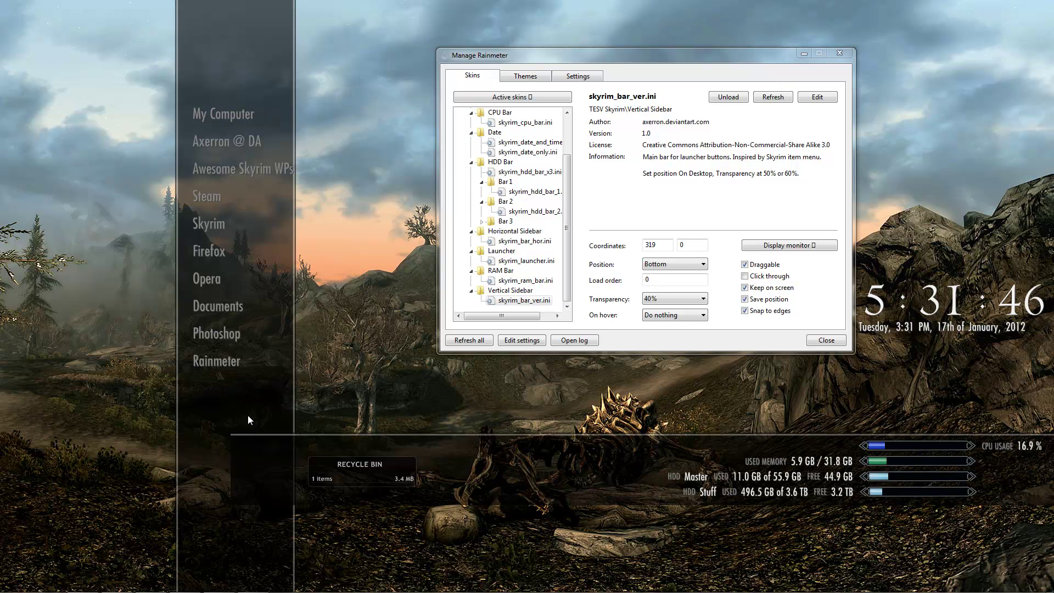
drag(236, 405, 174, 406)
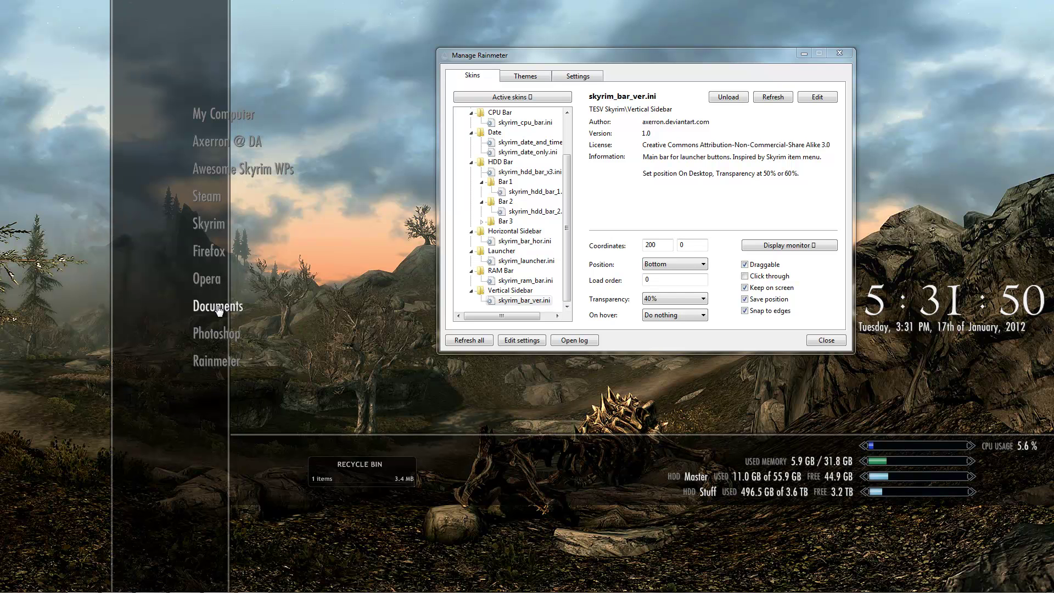
drag(216, 307, 164, 302)
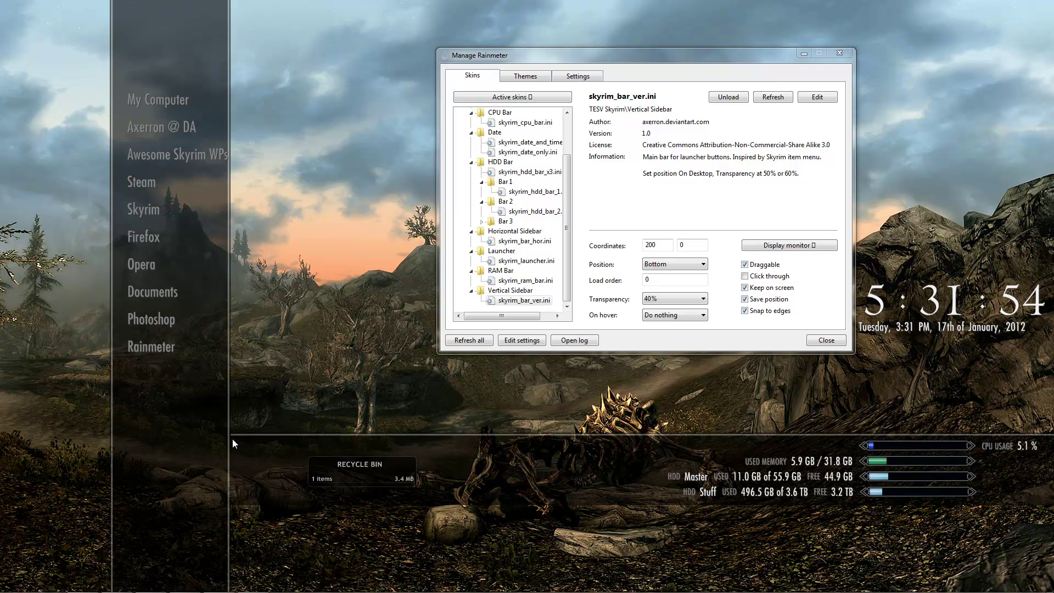
- Close skyrim_bar_hor.ini with W=1500 kept, nudge the launcher labels left, and move the manager aside
click(254, 582)
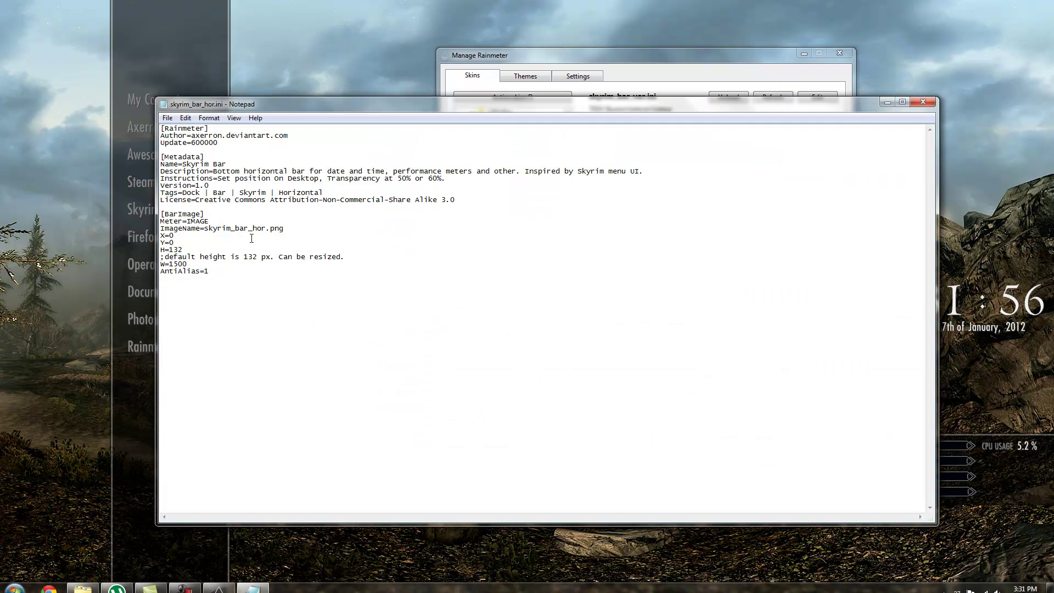
drag(189, 264, 169, 264)
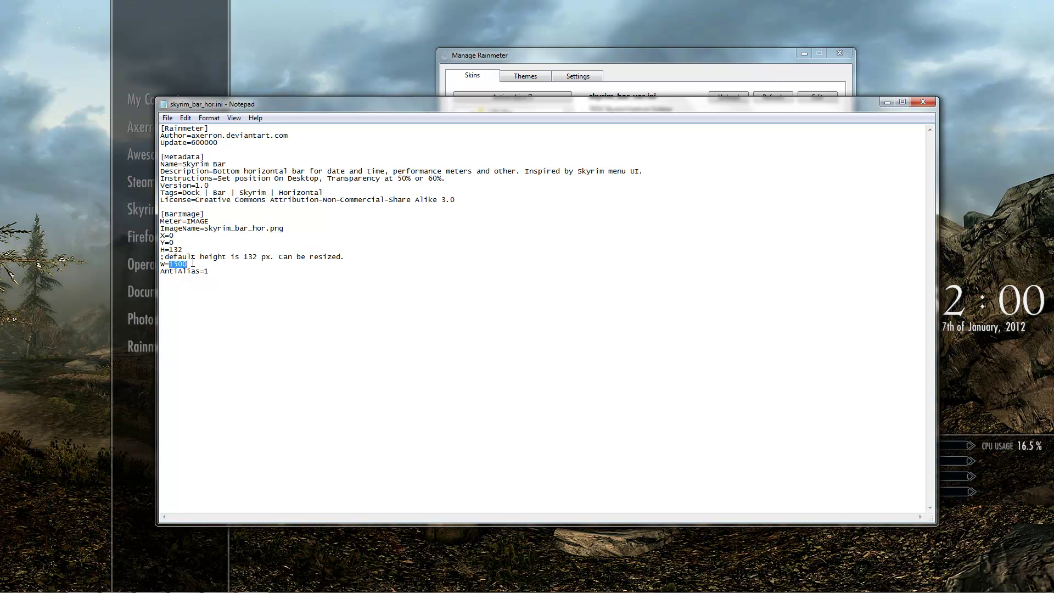
click(925, 103)
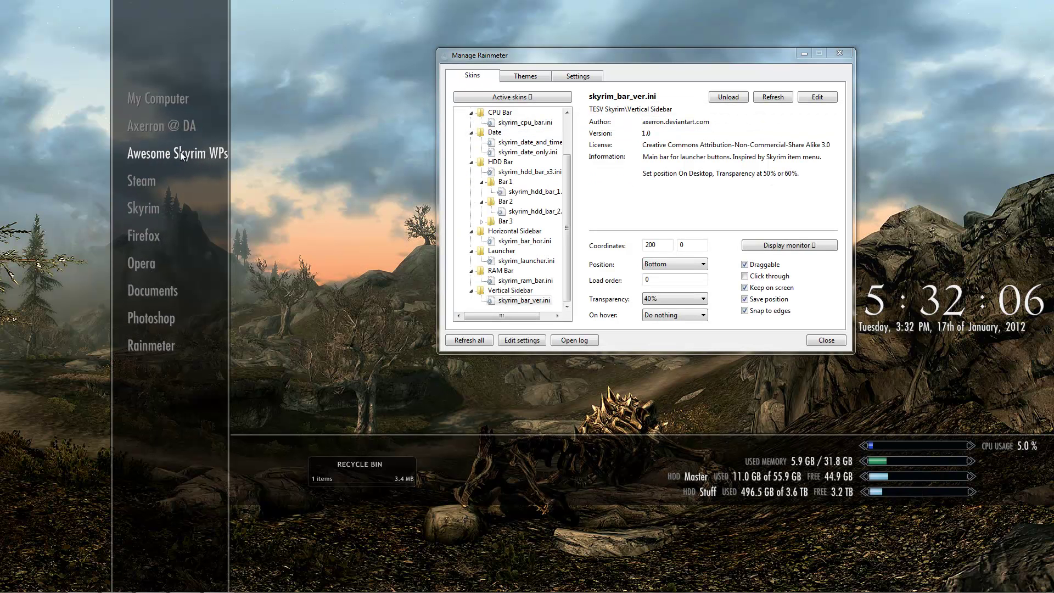
drag(185, 157, 179, 158)
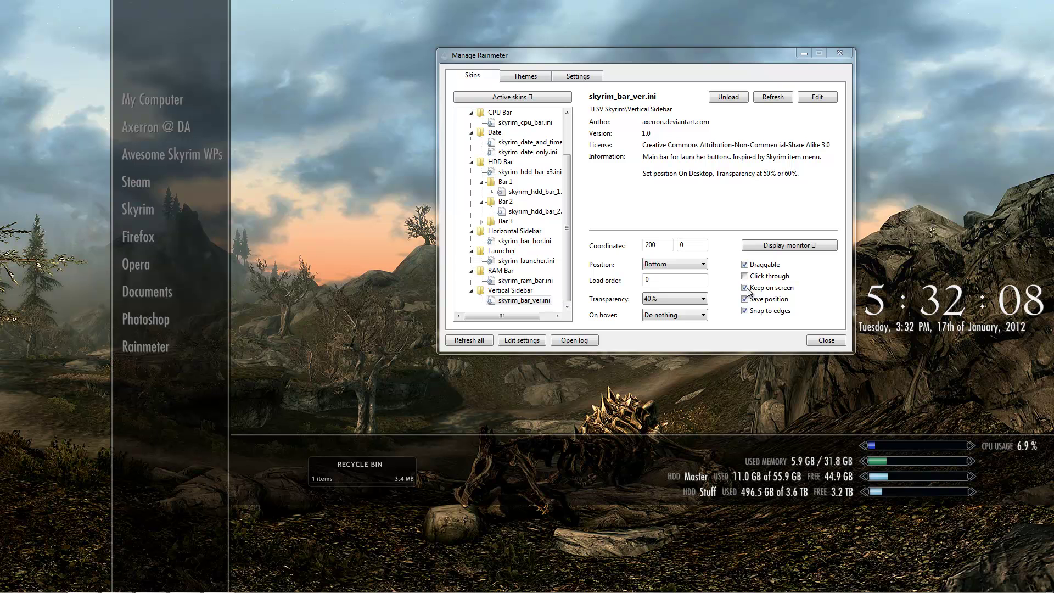
drag(787, 51, 651, 39)
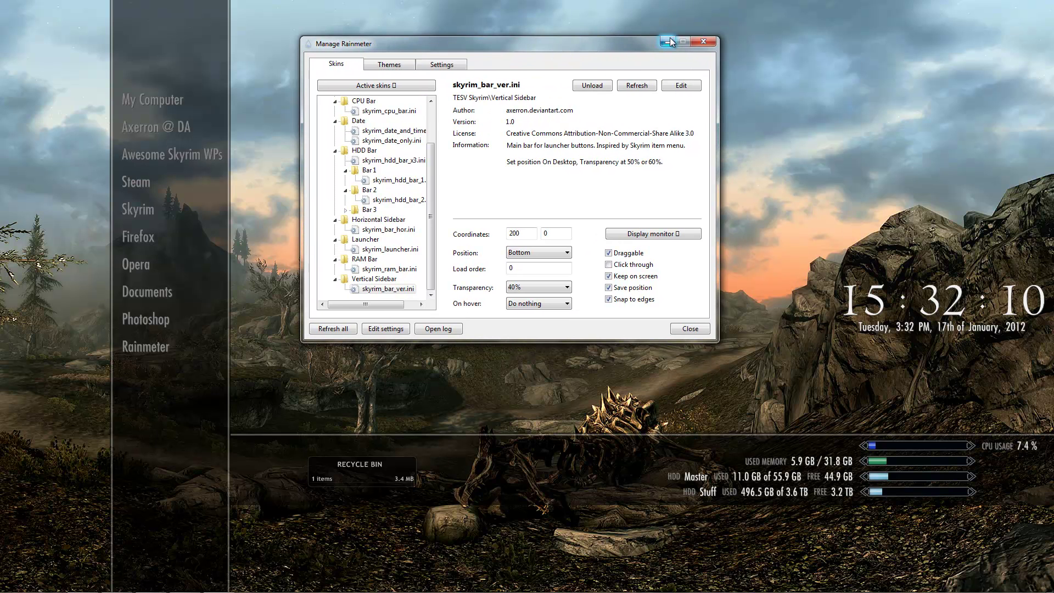
- Lower the dark bottom bar and drag the HDD Stuff, HDD Master, RAM and CPU meters down onto it
click(703, 41)
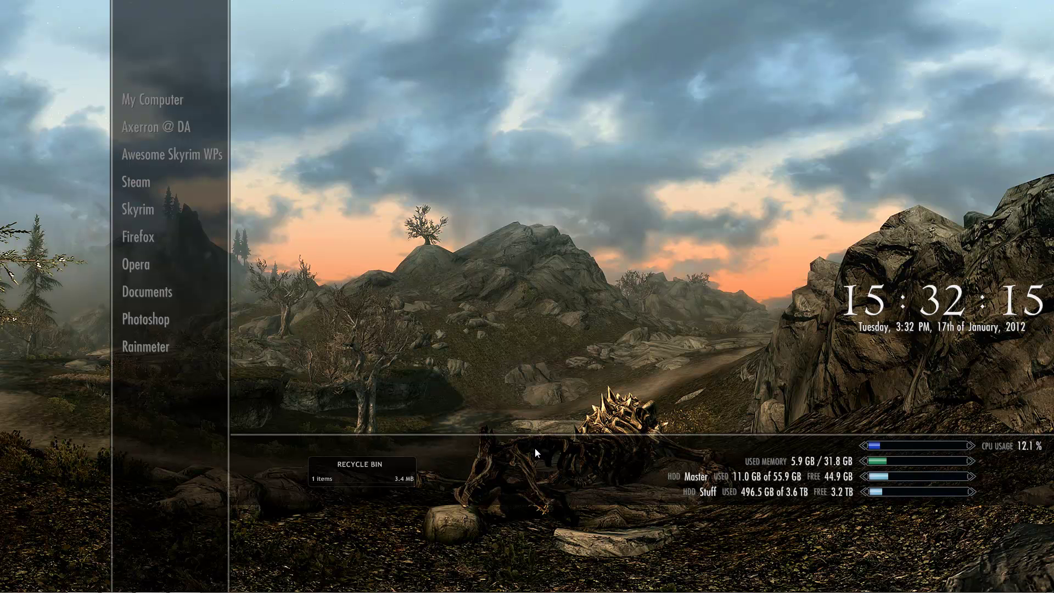
click(551, 461)
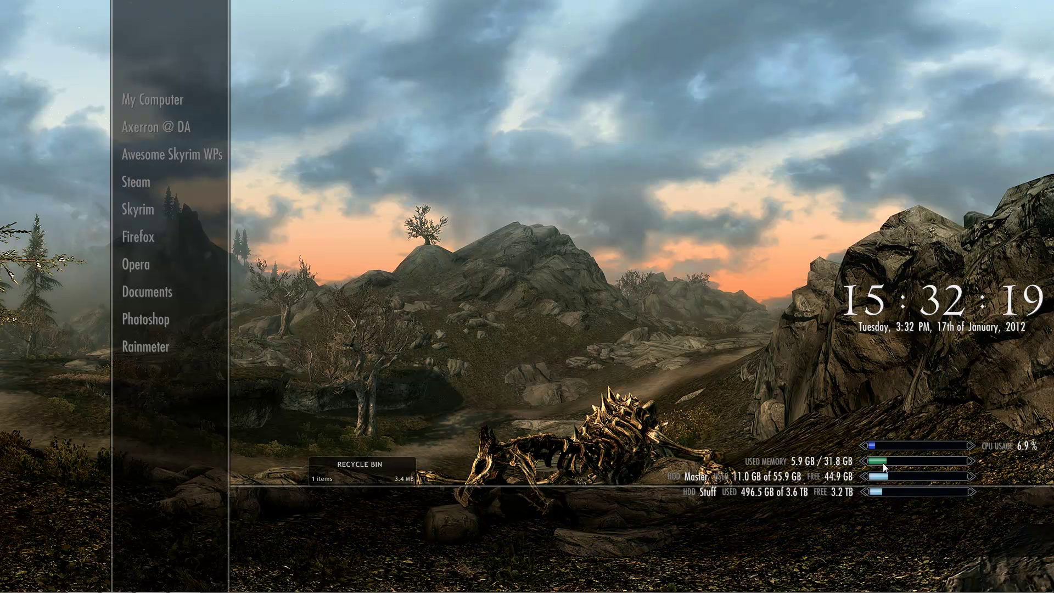
drag(898, 495, 901, 544)
drag(898, 479, 903, 522)
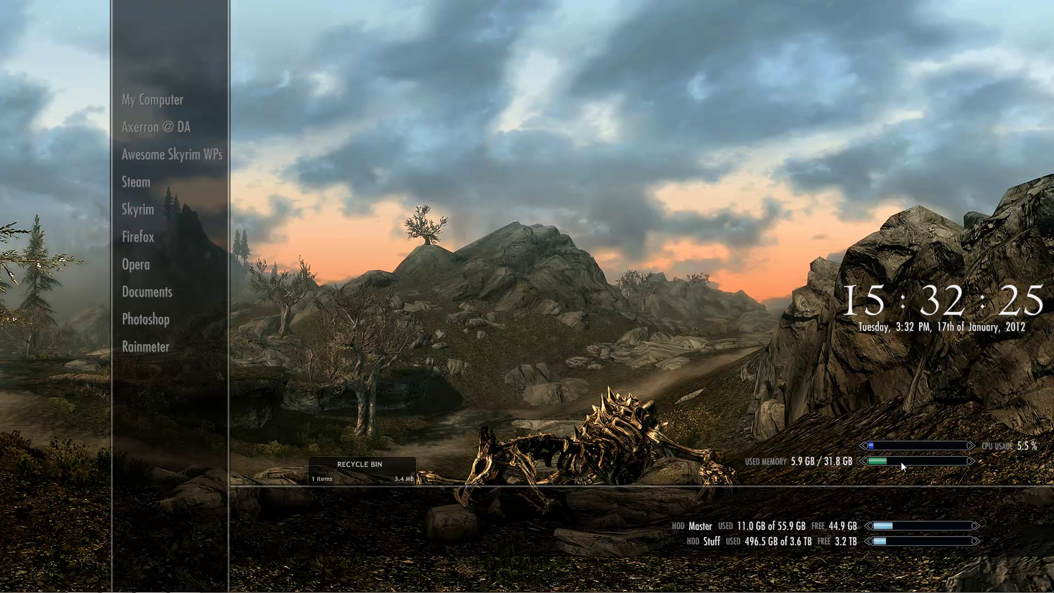
drag(901, 463, 904, 511)
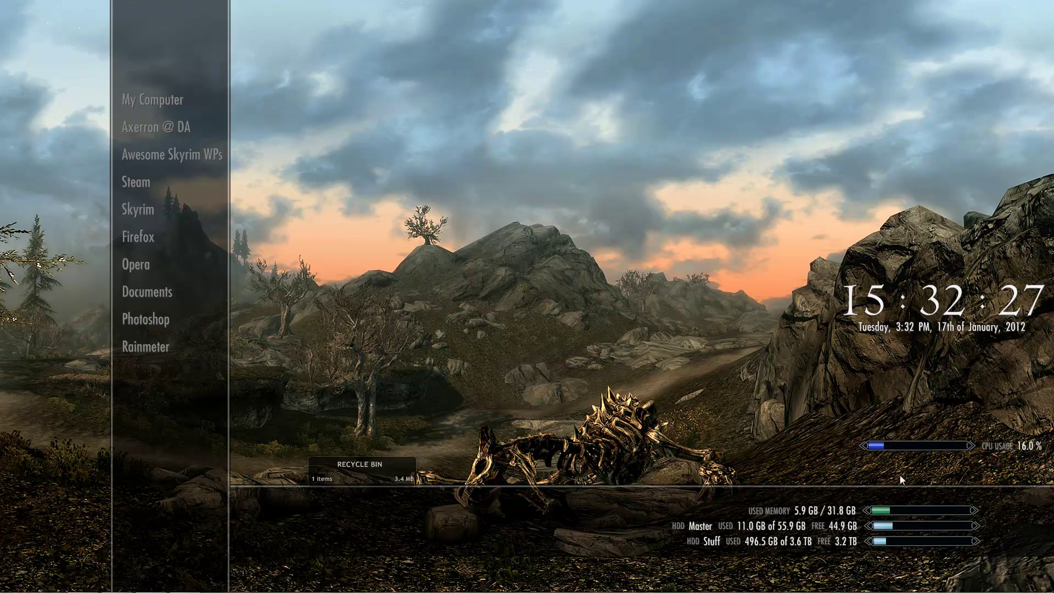
drag(899, 443, 901, 493)
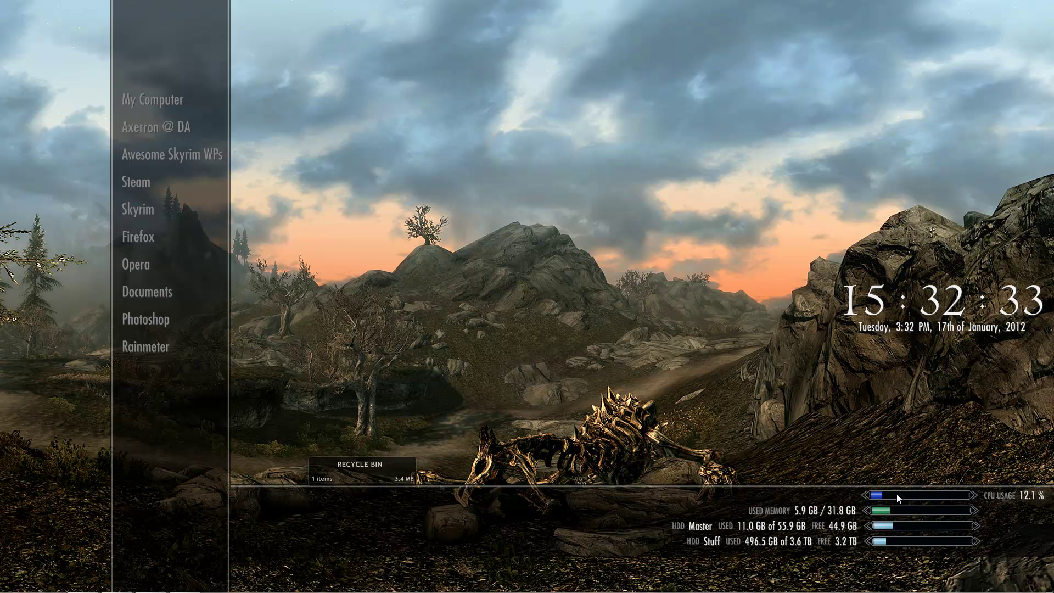
drag(897, 493, 898, 509)
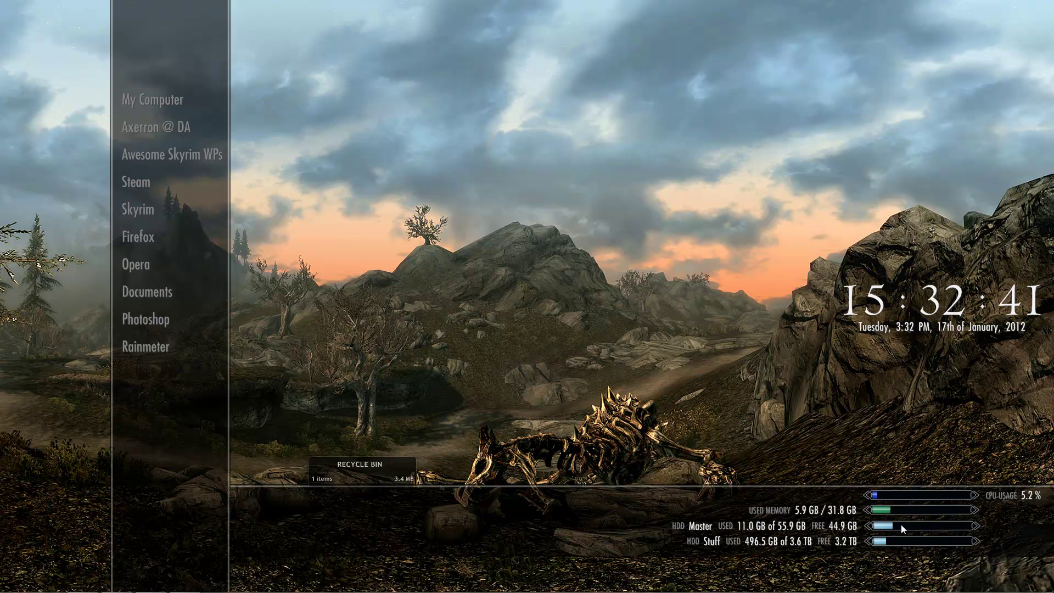
- Move the Recycle Bin panel down and left onto the bottom bar
click(901, 525)
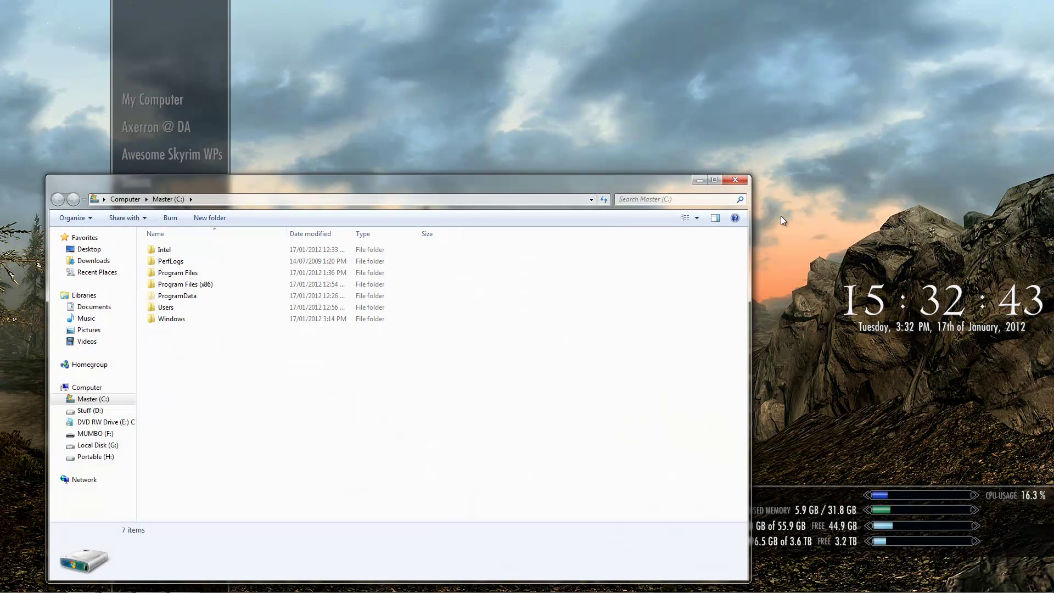
click(735, 181)
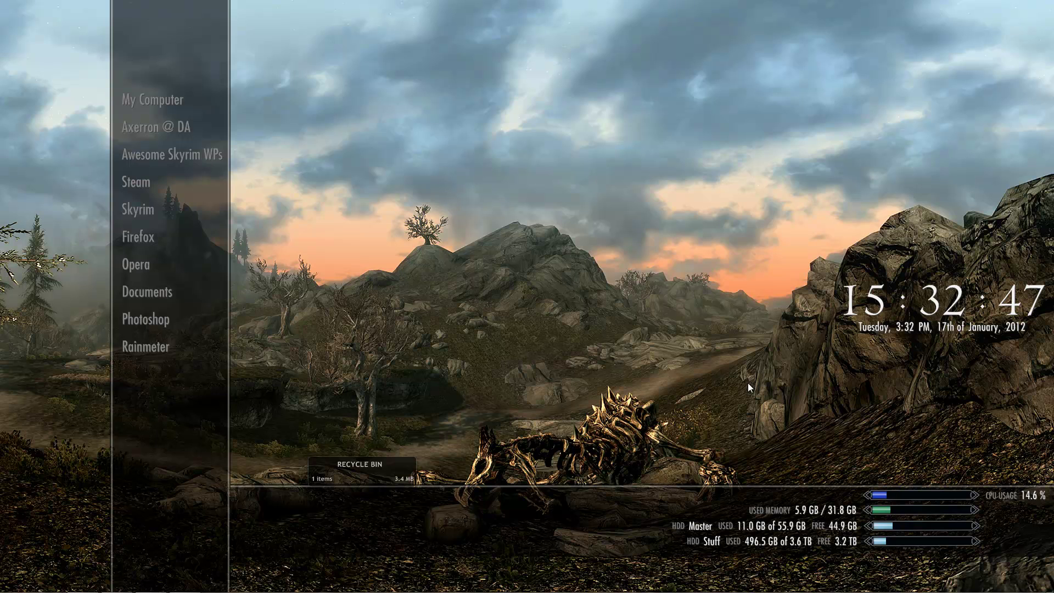
drag(372, 473, 305, 523)
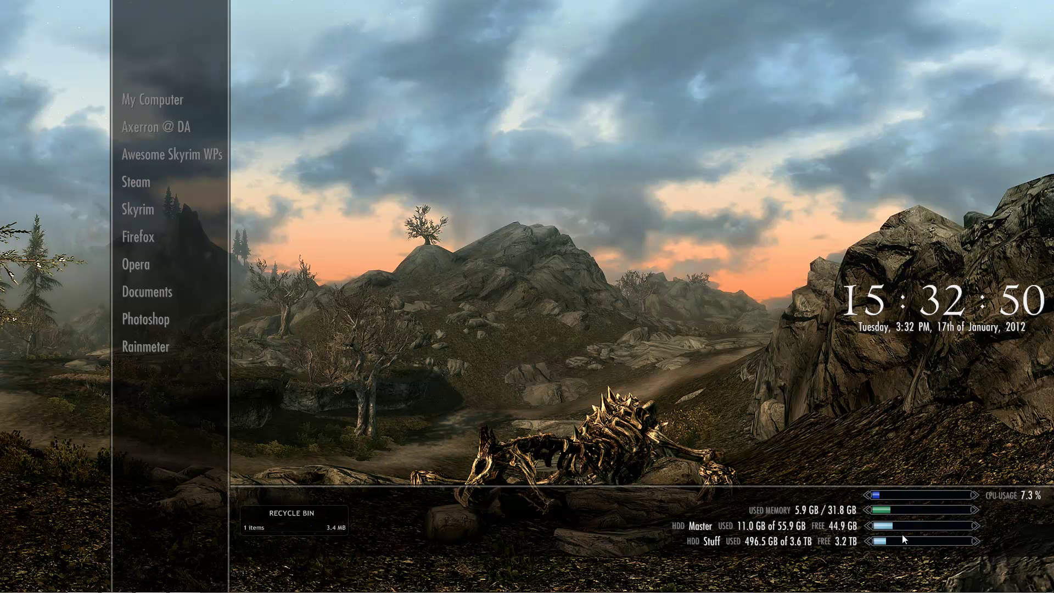
- Open the CPU bar skin's settings file, skyrim_cpu_bar.ini, in Notepad
right_click(877, 500)
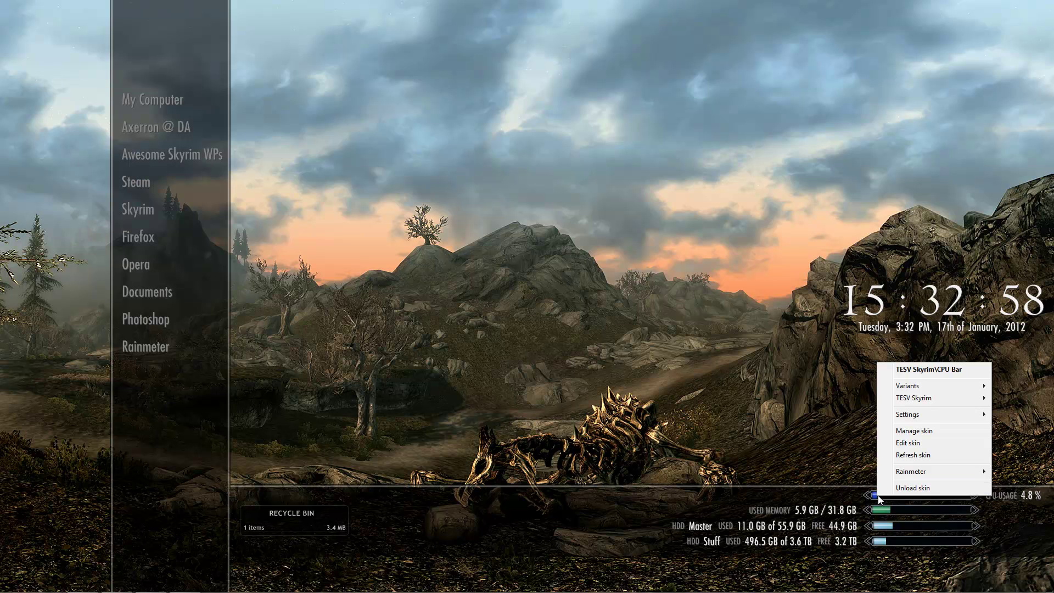
click(888, 509)
right_click(889, 509)
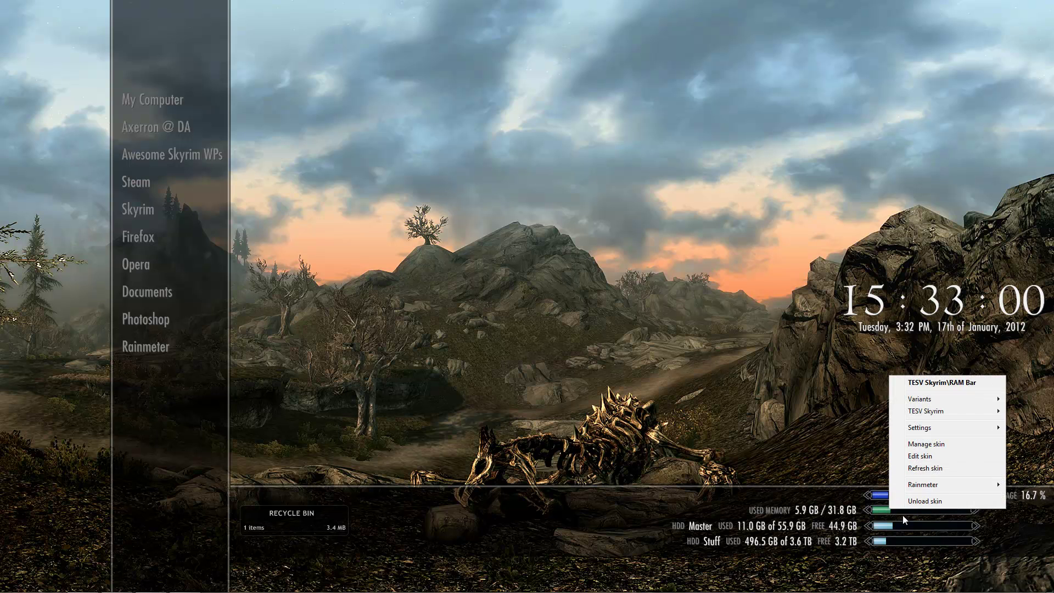
right_click(884, 525)
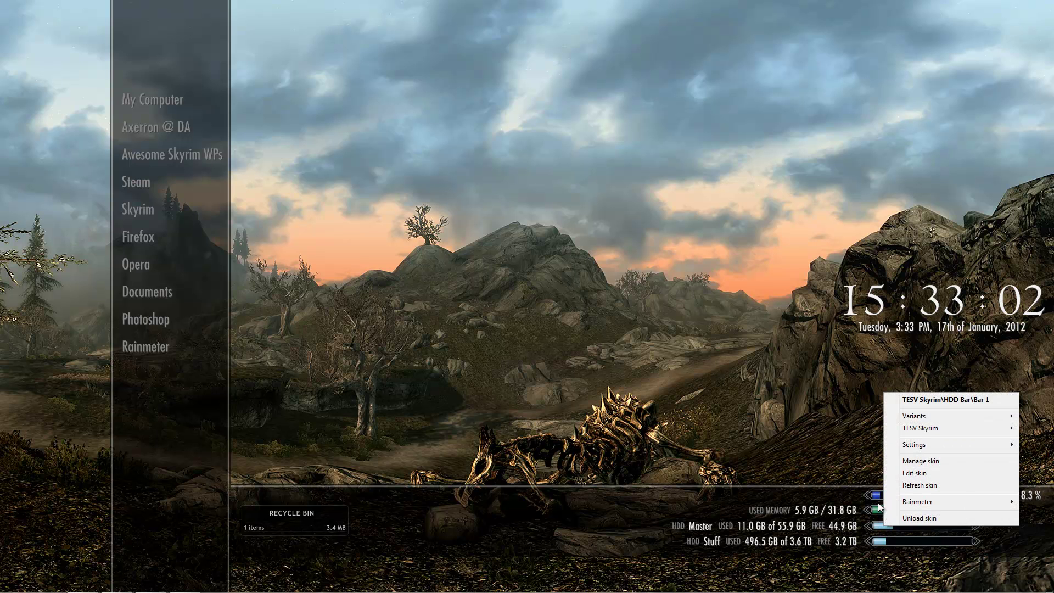
click(878, 498)
right_click(877, 498)
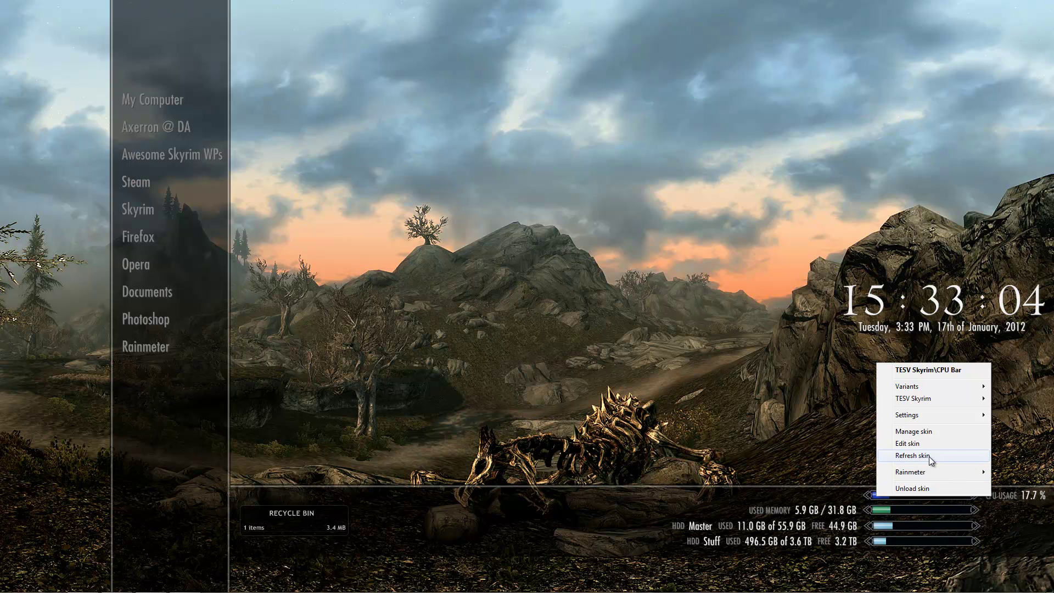
click(907, 443)
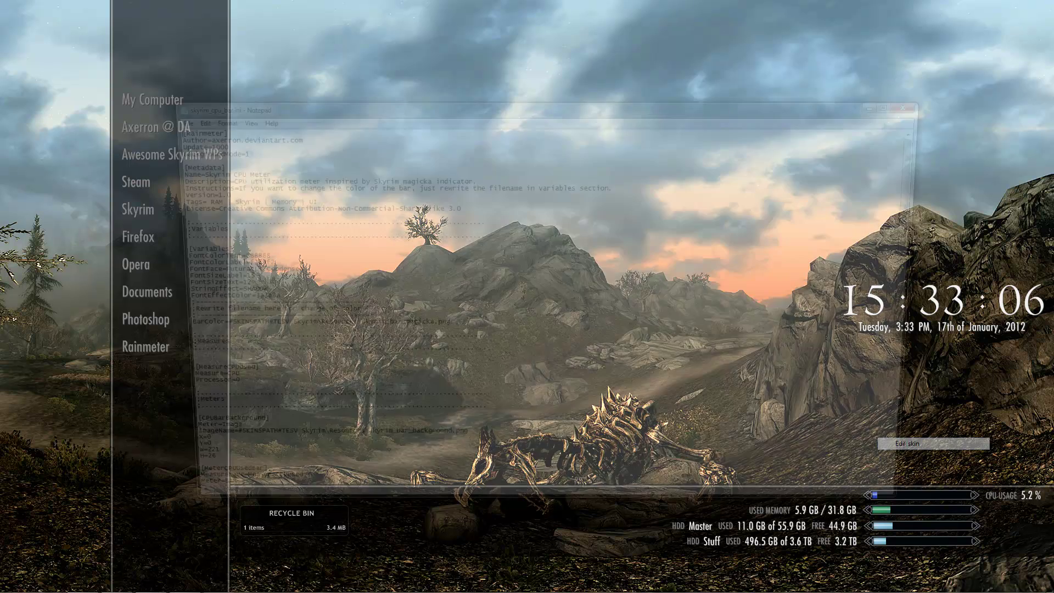
drag(513, 103, 389, 63)
- Change the CPU bar's BarColor image from skyrim_bar_magicka.png to skyrim_bar_health.png
drag(38, 232, 187, 290)
click(254, 383)
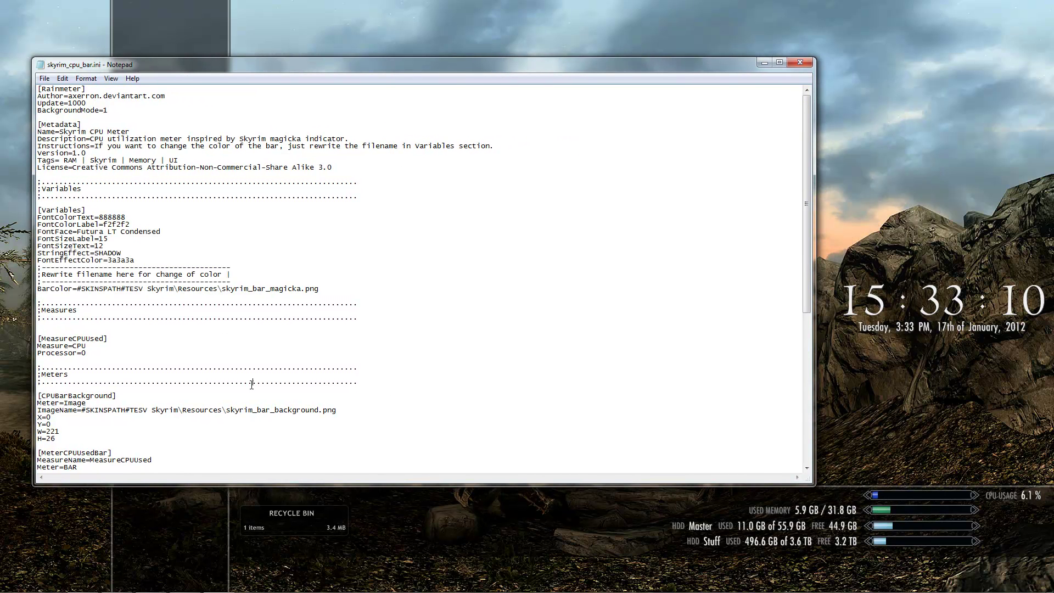
scroll(365, 330, down, 4)
scroll(365, 330, up, 4)
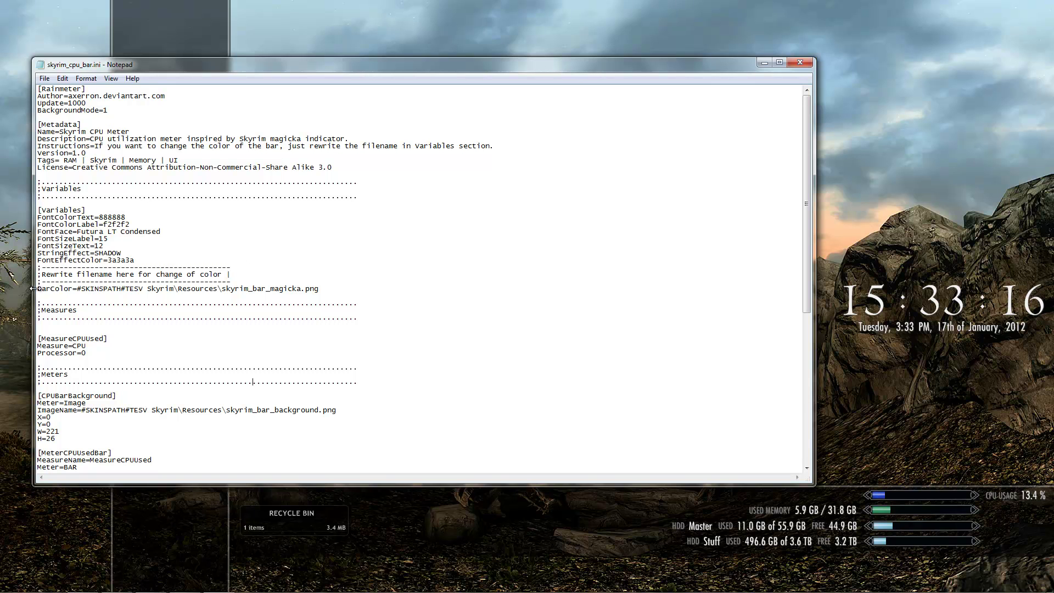
drag(33, 287, 35, 287)
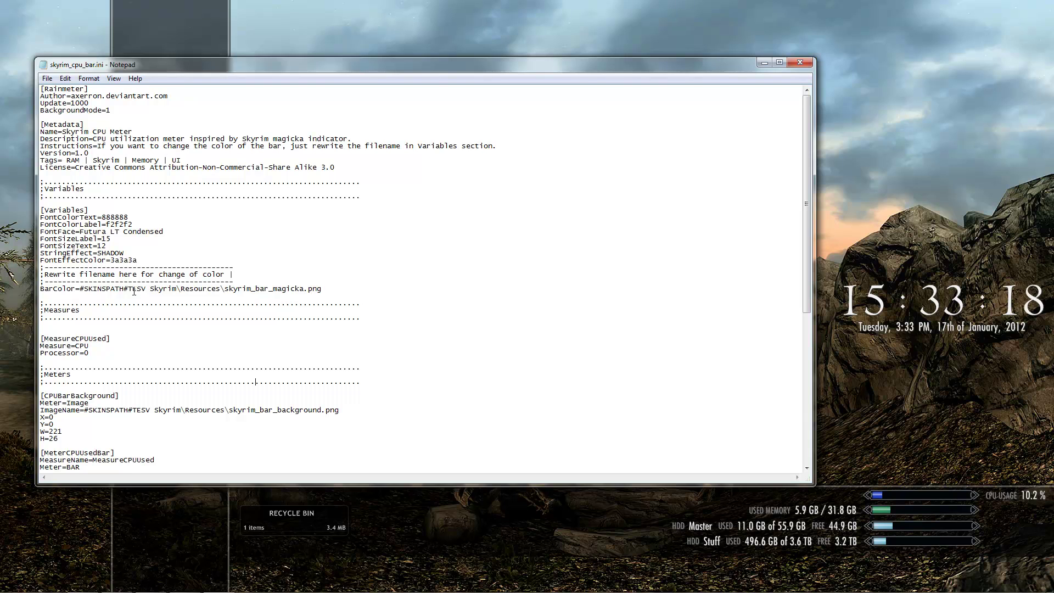
drag(199, 289, 297, 289)
click(323, 289)
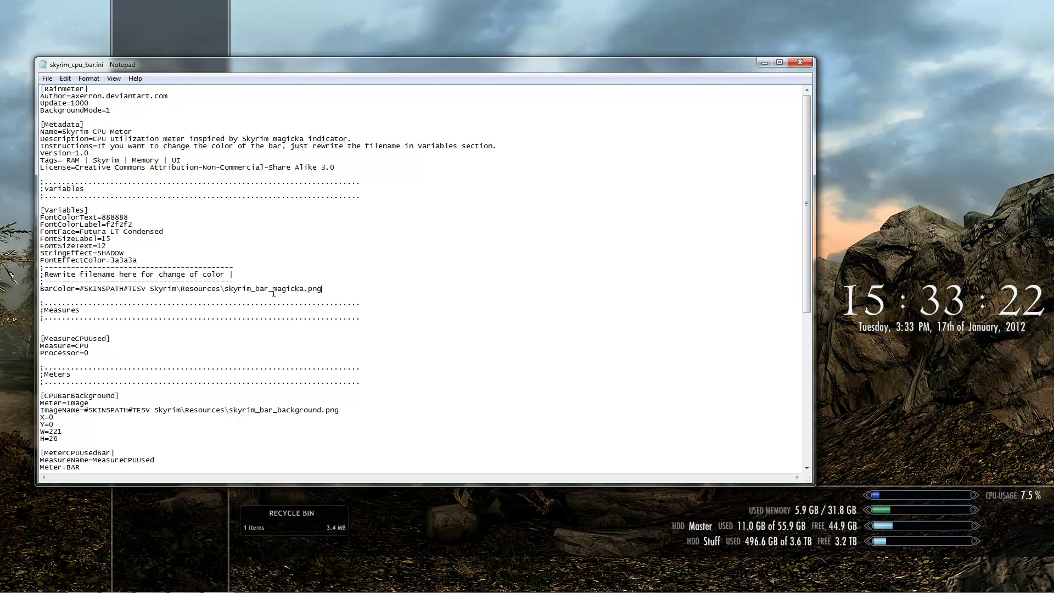
drag(230, 289, 322, 290)
click(328, 290)
double_click(293, 288)
click(276, 289)
drag(273, 289, 306, 288)
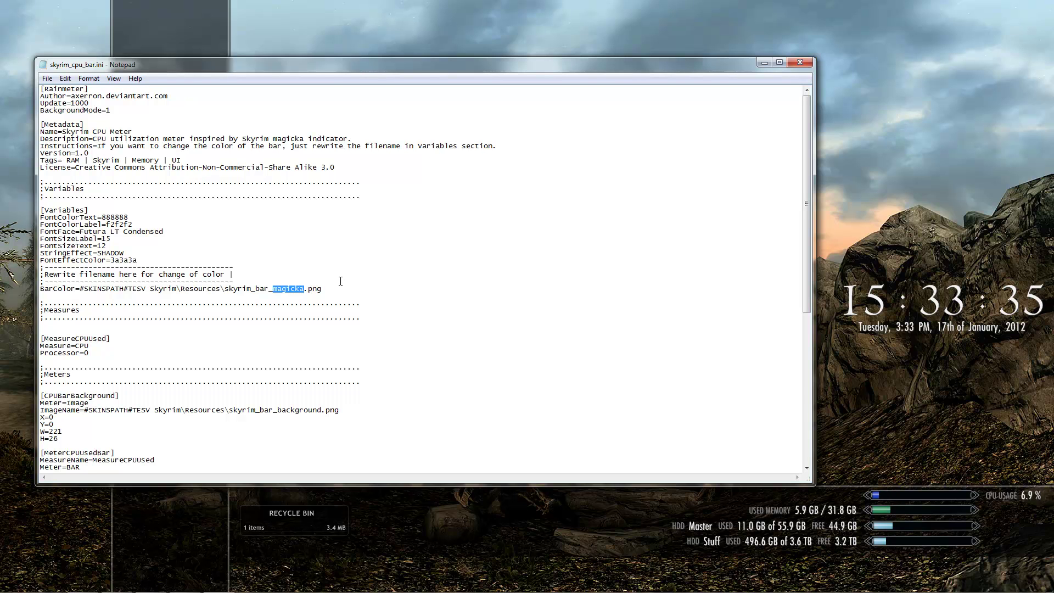
text(health)
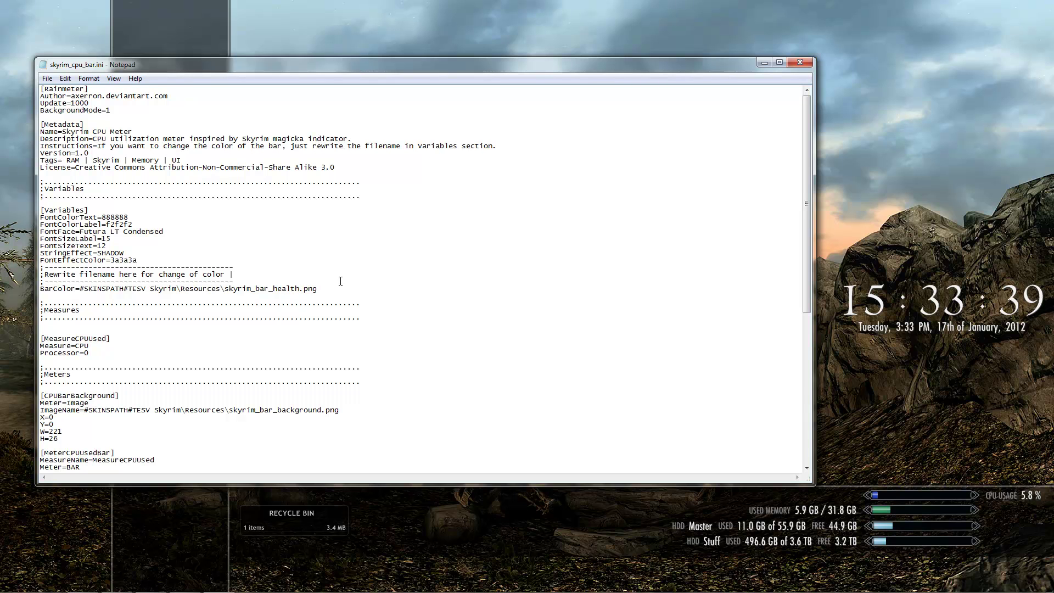
- Save the file, refresh the CPU bar skin so it turns red, and close Notepad
click(47, 79)
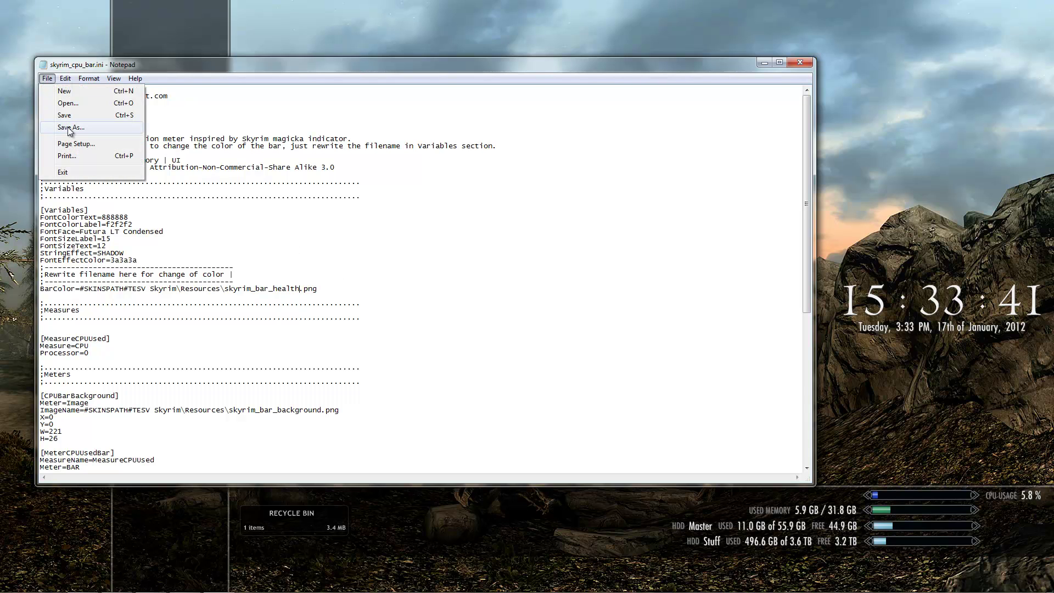
click(60, 113)
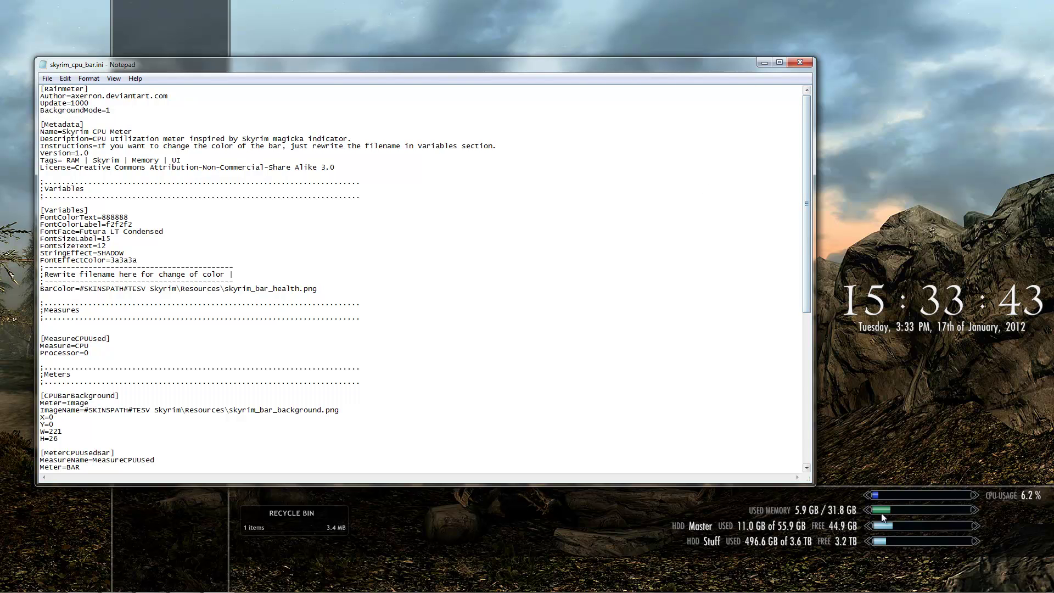
right_click(895, 495)
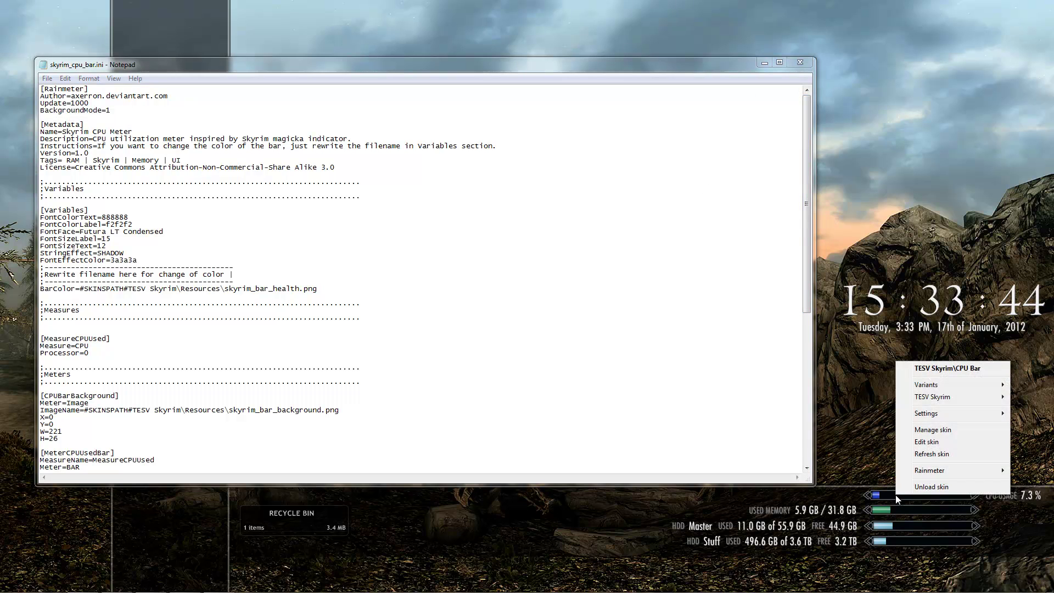
click(934, 454)
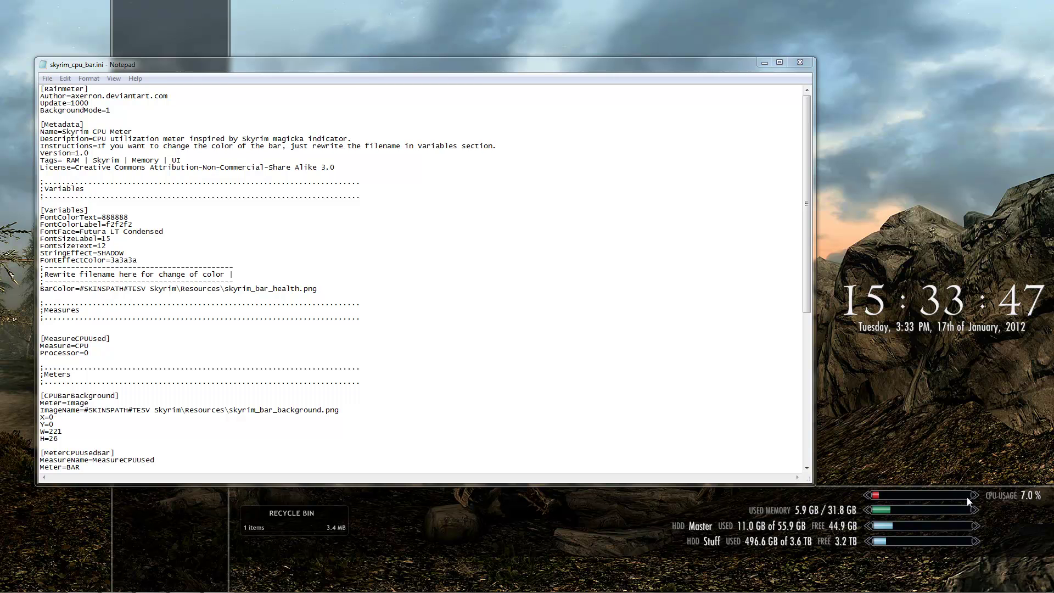
click(800, 62)
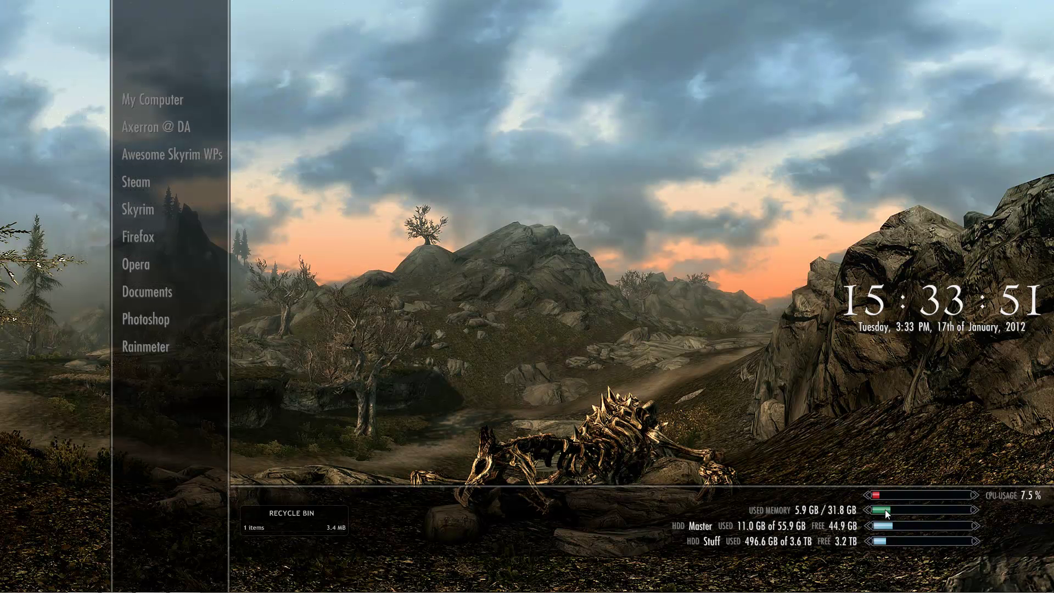
- In the RAM bar's settings file, replace 'stamina' with 'level' in BarColor
right_click(885, 509)
click(915, 456)
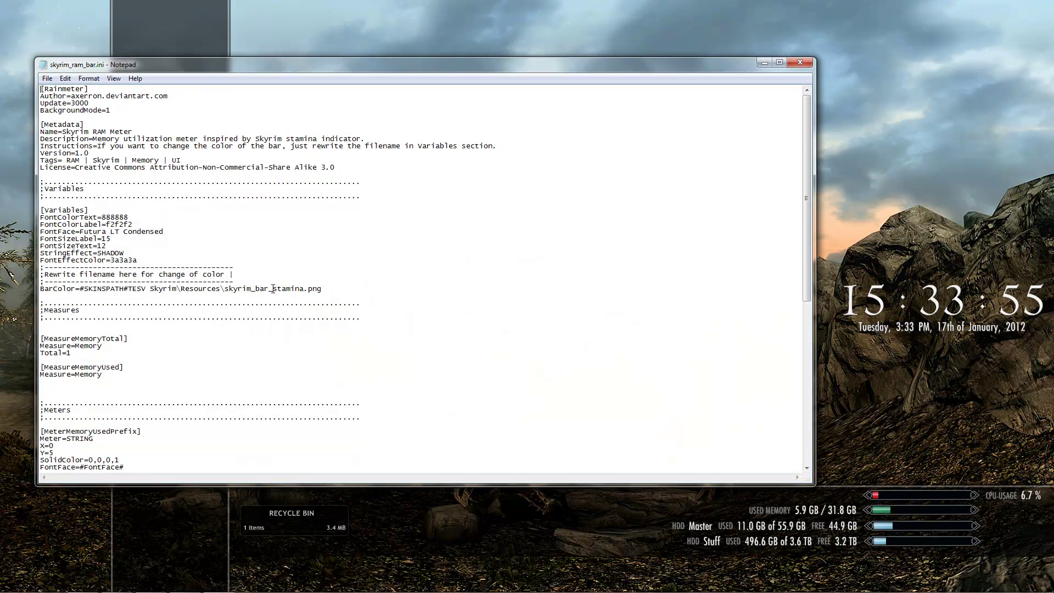
drag(273, 289, 303, 288)
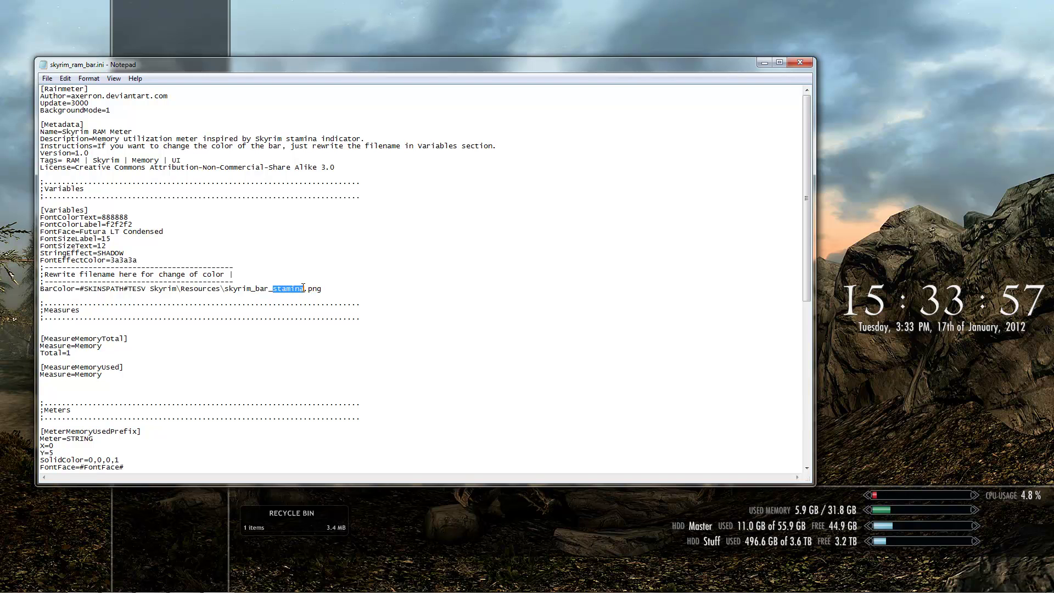
text(level)
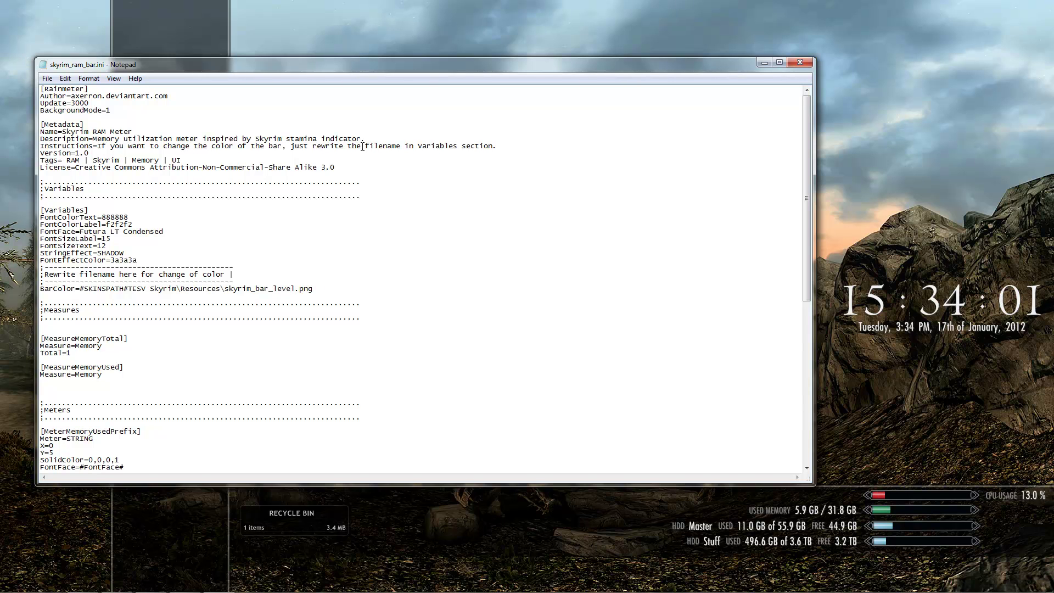
- Refresh the RAM bar so it shows blue, then open skyrim_hdd_bar_1.ini for editing
right_click(912, 512)
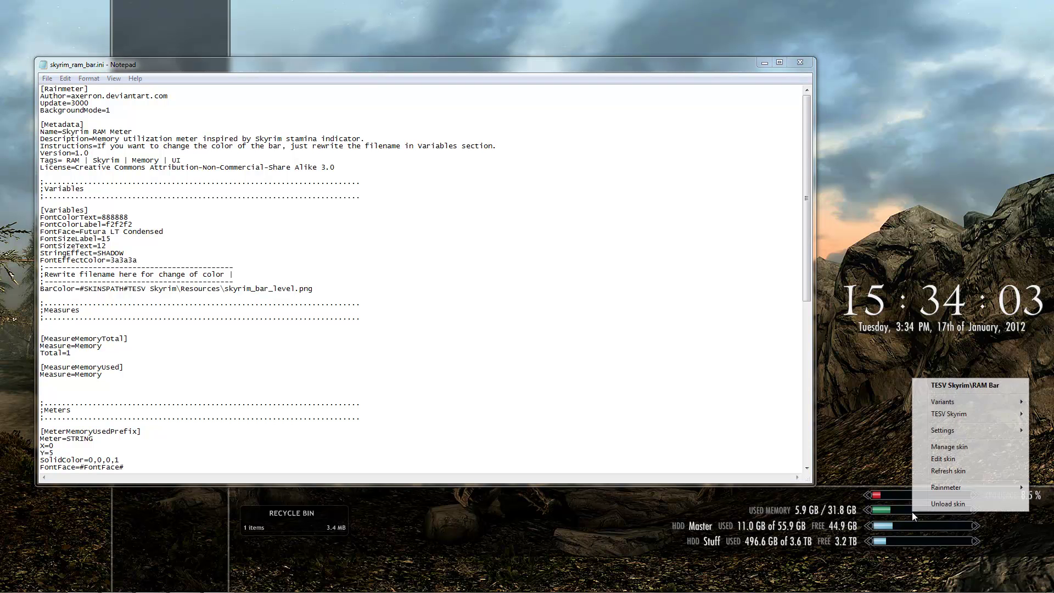
click(934, 477)
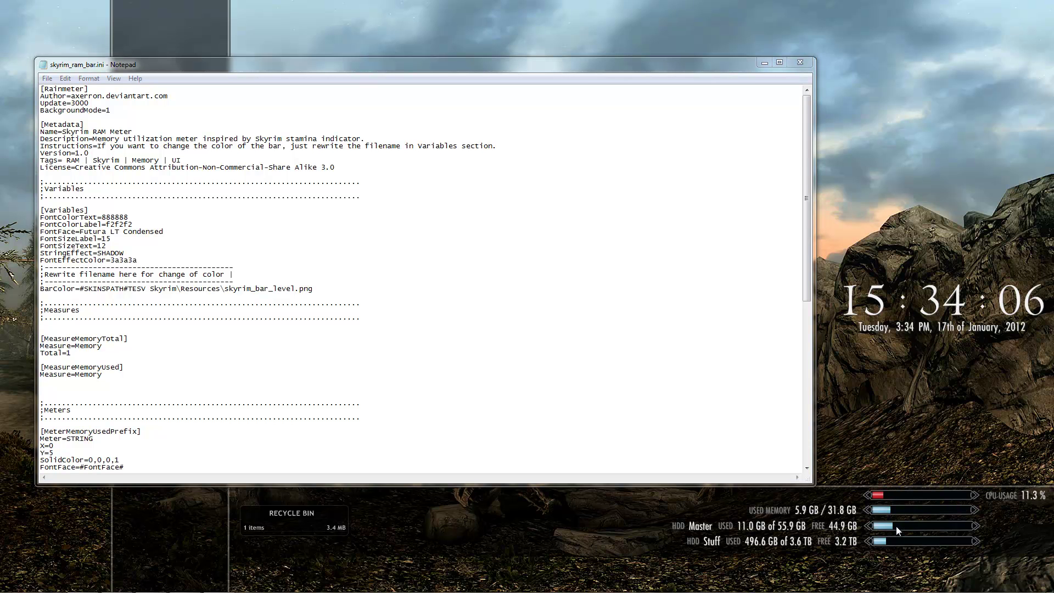
right_click(896, 526)
click(936, 475)
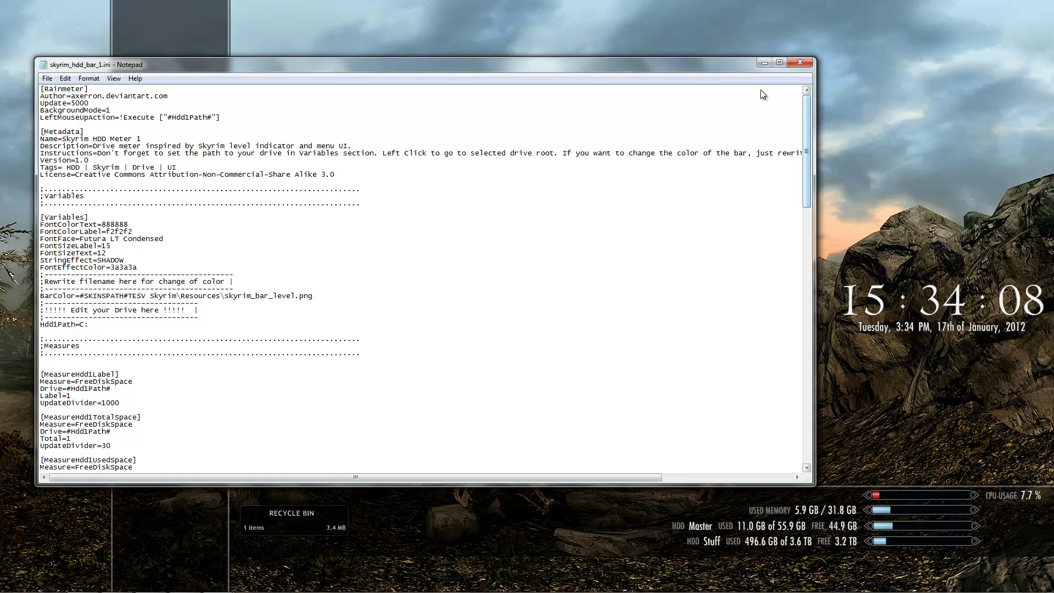
- Change the first HDD bar's BarColor from 'level' to 'magicka', close Notepad and refresh the skin
drag(714, 71, 739, 97)
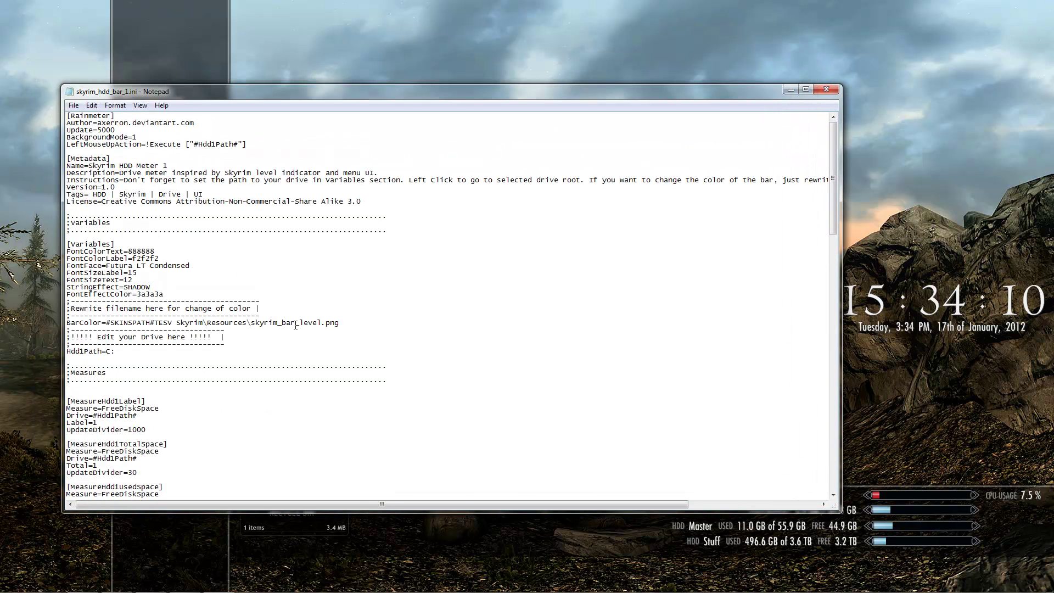
drag(300, 322, 323, 322)
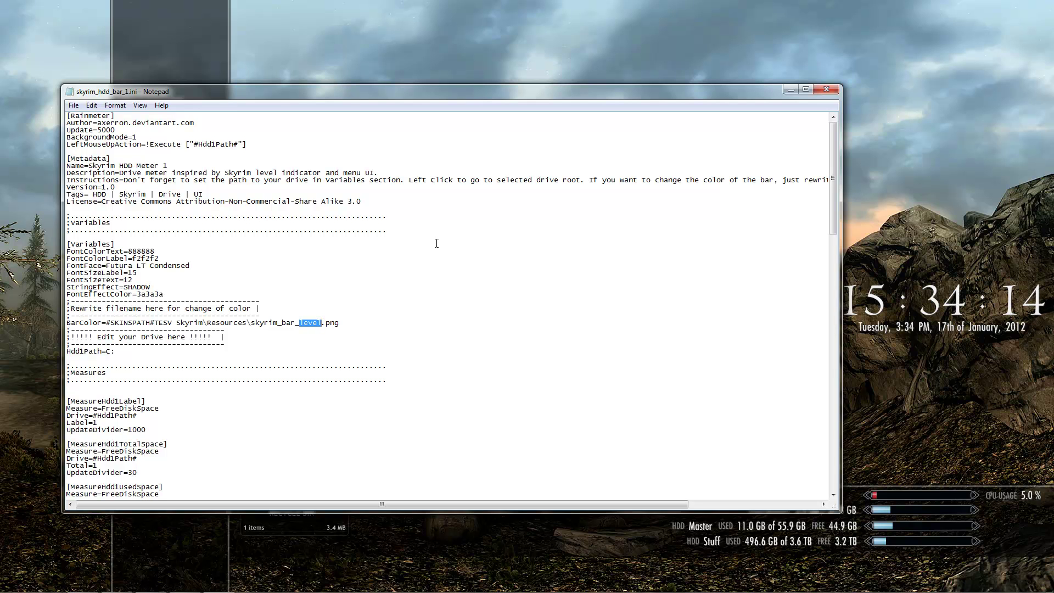
text(magicka)
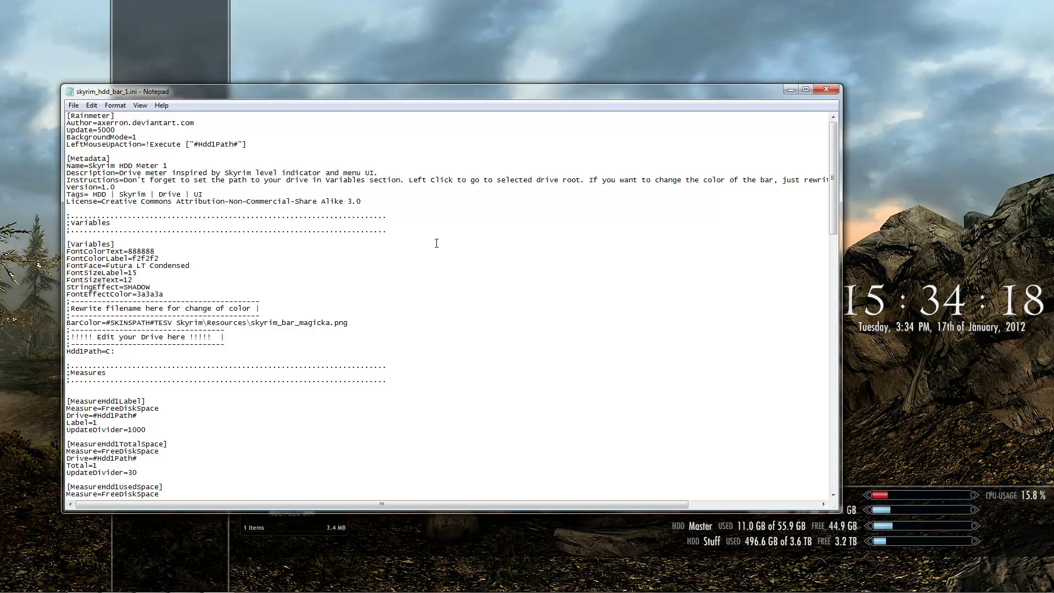
click(829, 90)
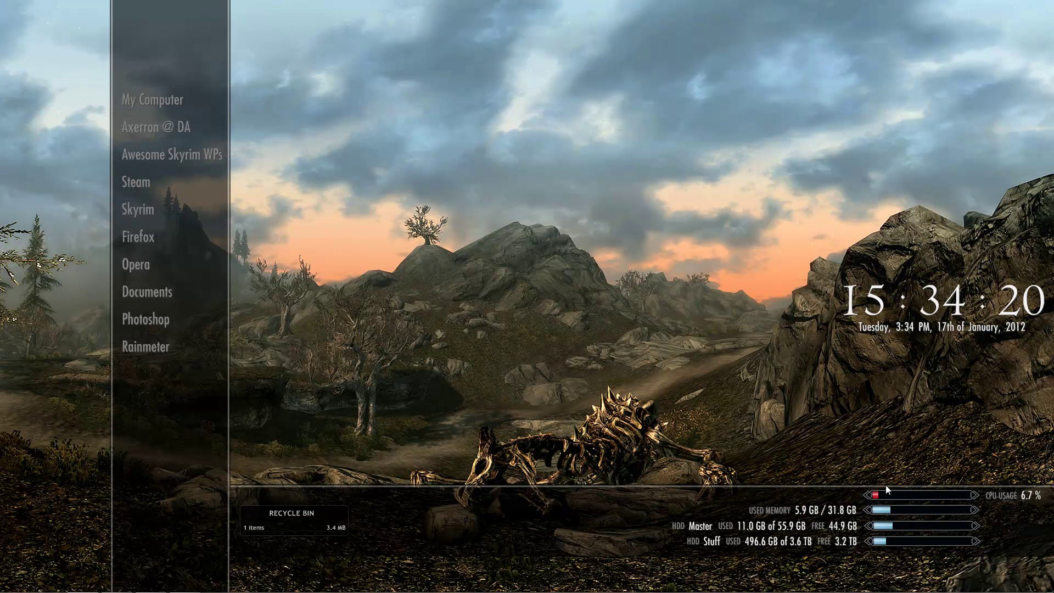
click(933, 485)
- Reopen skyrim_ram_bar.ini, change BarColor from 'level' back to 'stamina', close it and refresh the RAM bar
right_click(890, 506)
click(928, 453)
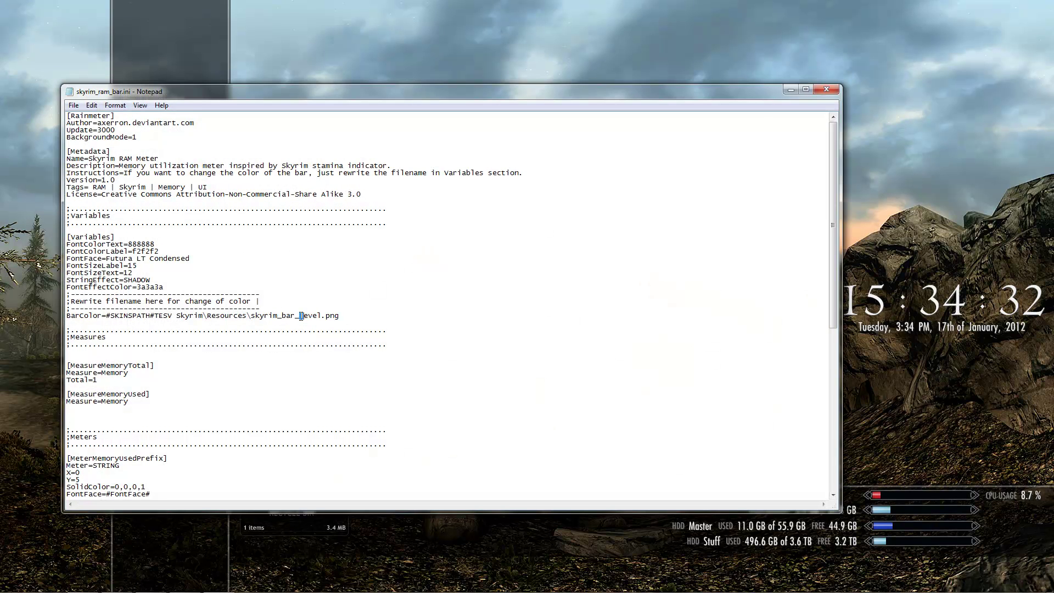
double_click(300, 316)
click(301, 316)
double_click(300, 316)
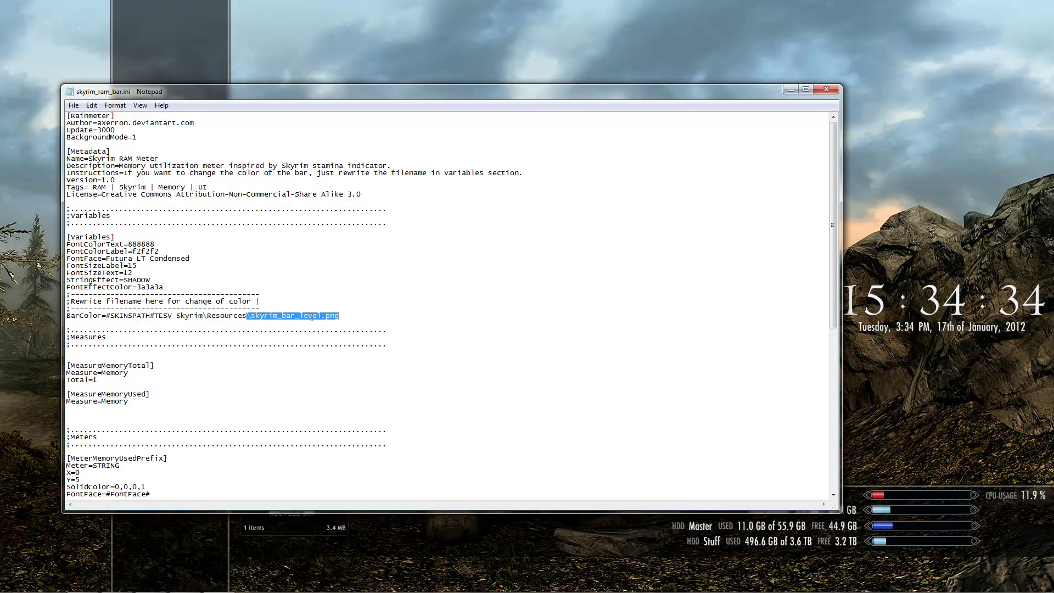
click(301, 318)
drag(299, 317, 322, 316)
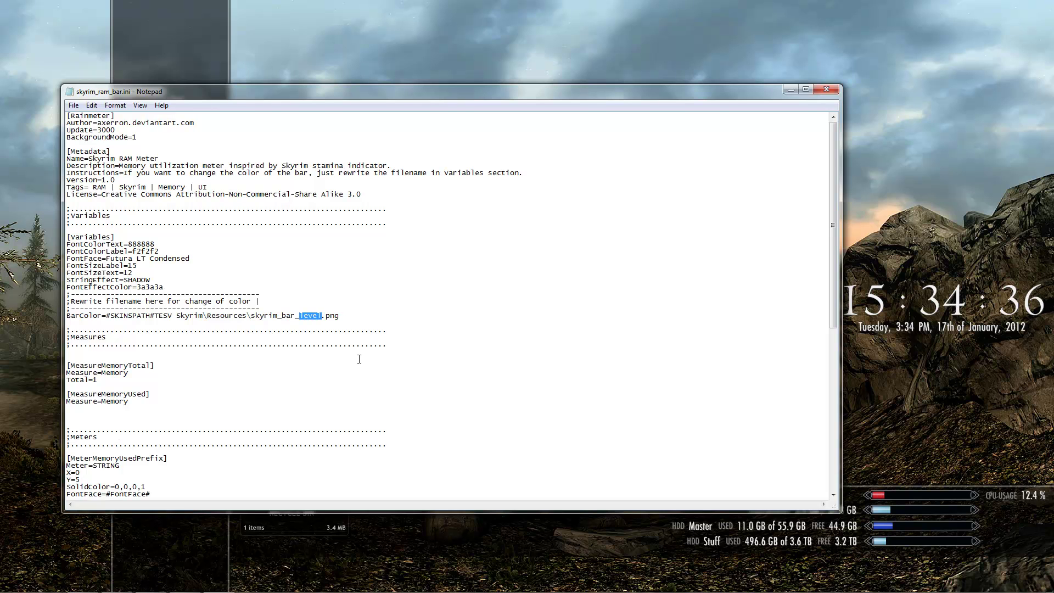
text(stamina)
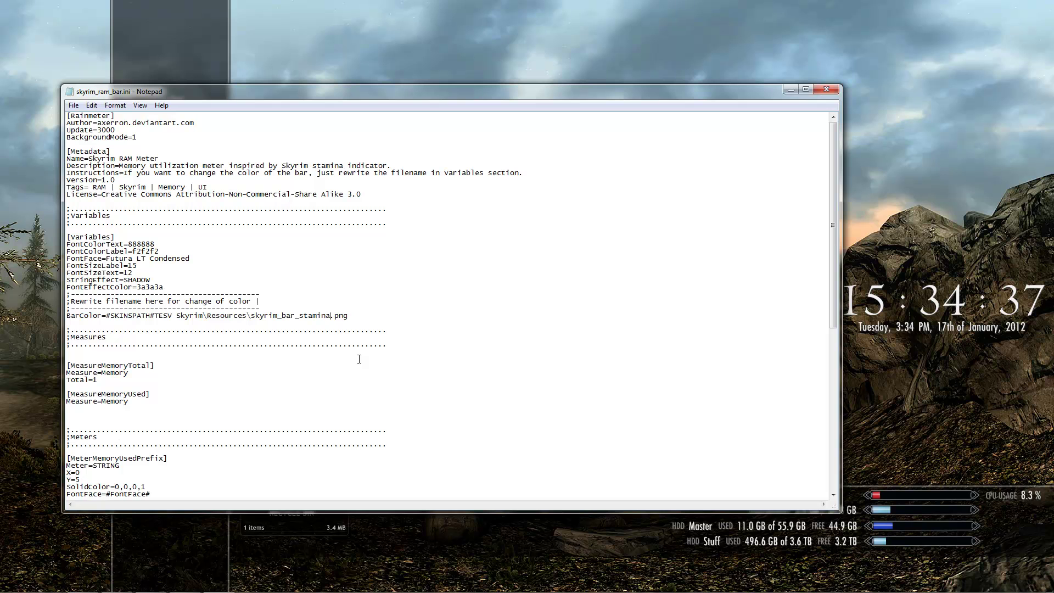
click(827, 89)
right_click(902, 507)
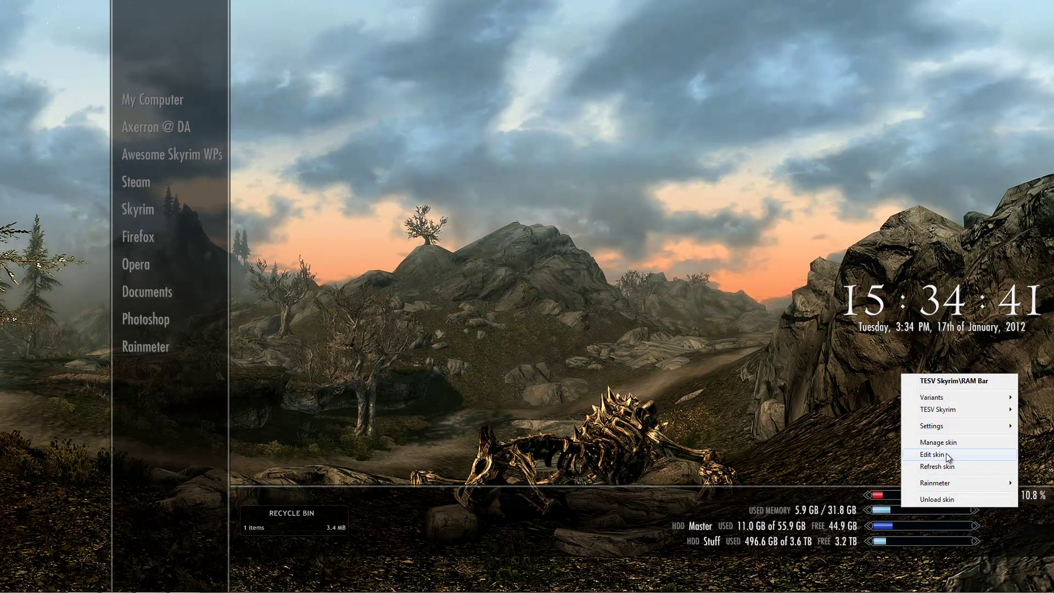
click(938, 466)
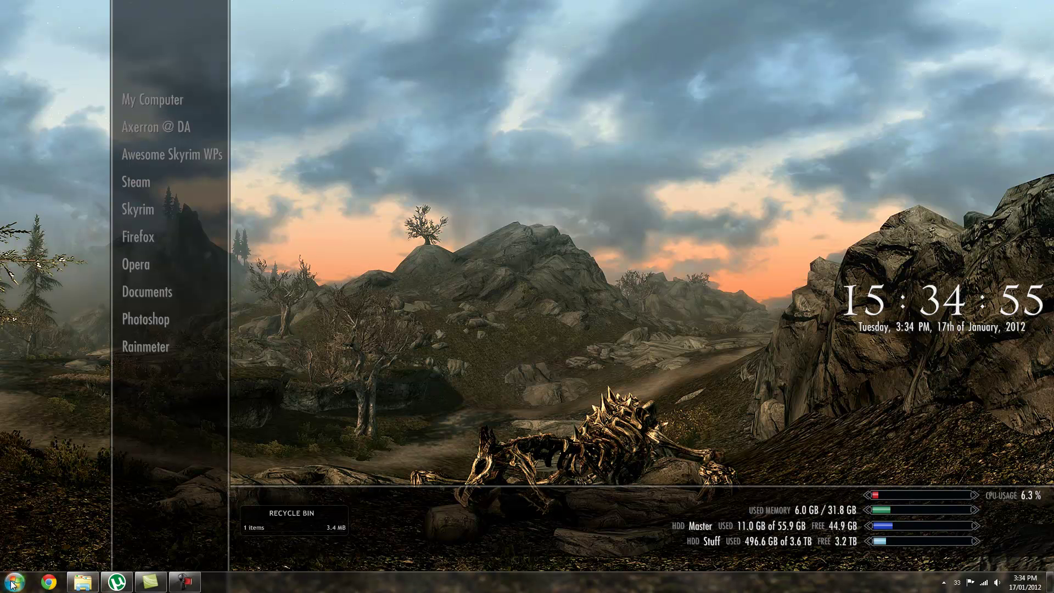
- Open the Computer window from the Start menu and position it centre-right
click(14, 585)
click(174, 451)
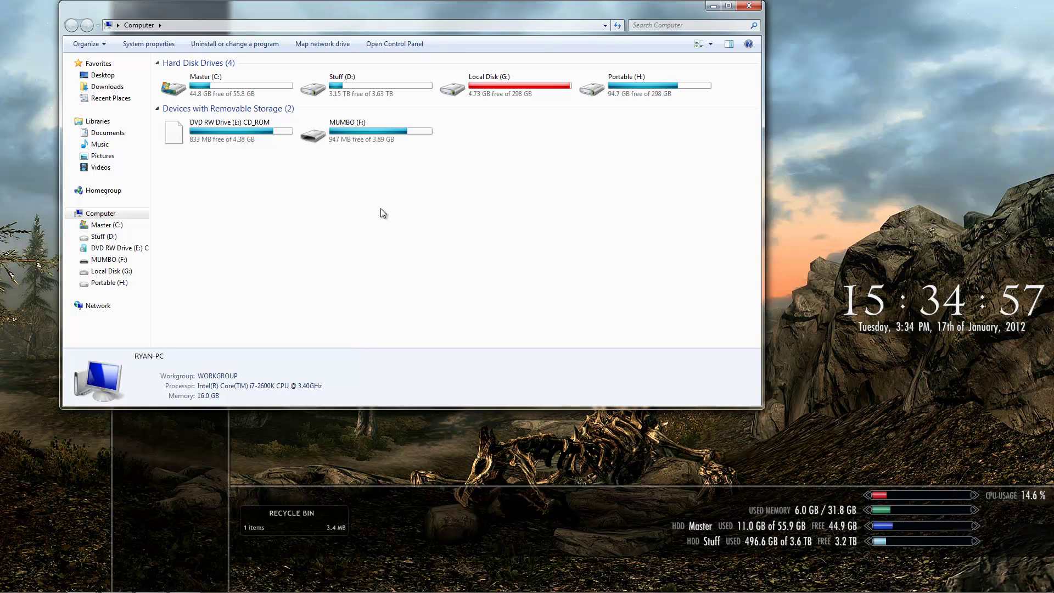
drag(482, 7, 687, 50)
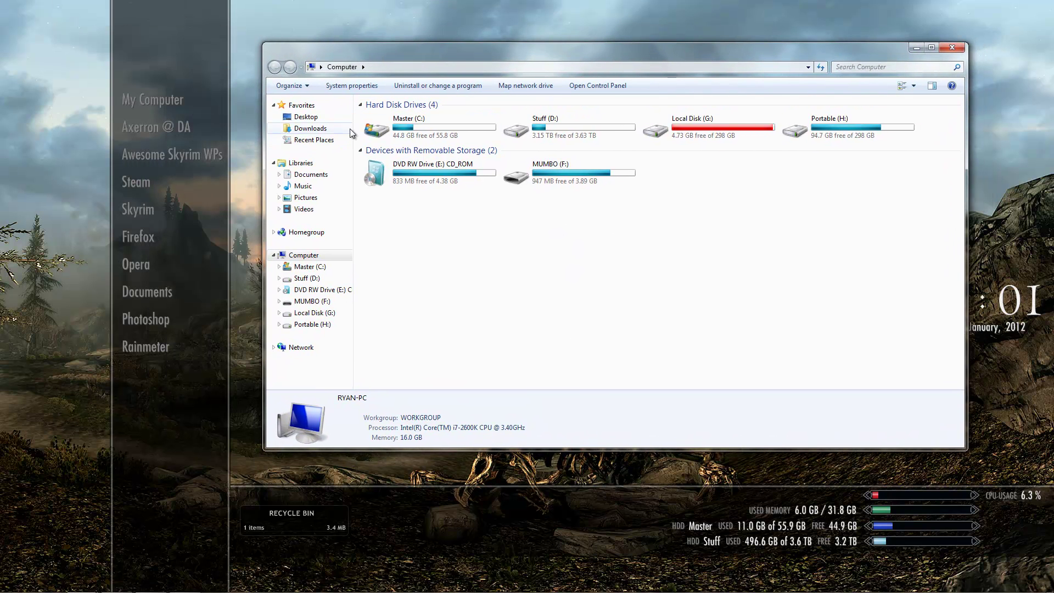
click(488, 115)
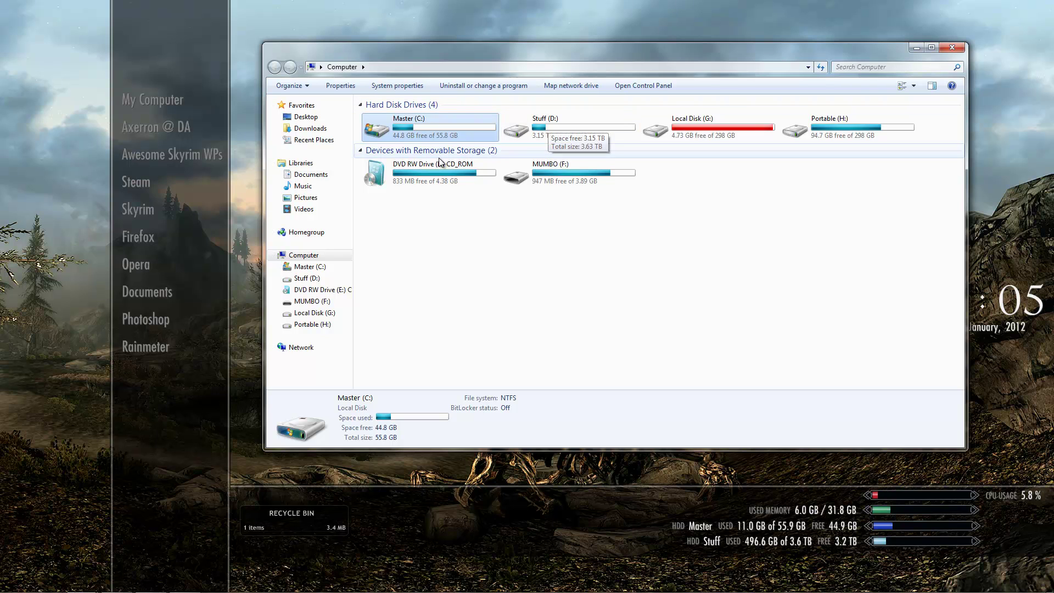
click(517, 258)
drag(756, 55, 782, 59)
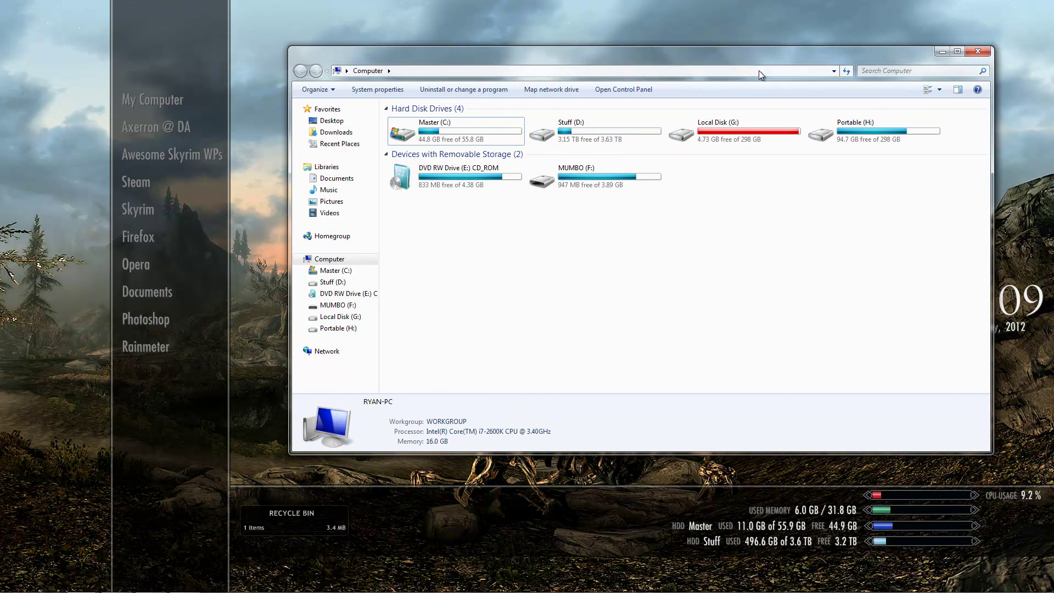
- Navigate to Documents > Rainmeter > Skins > TESV Skyrim > Launcher and open Apps.txt
click(341, 182)
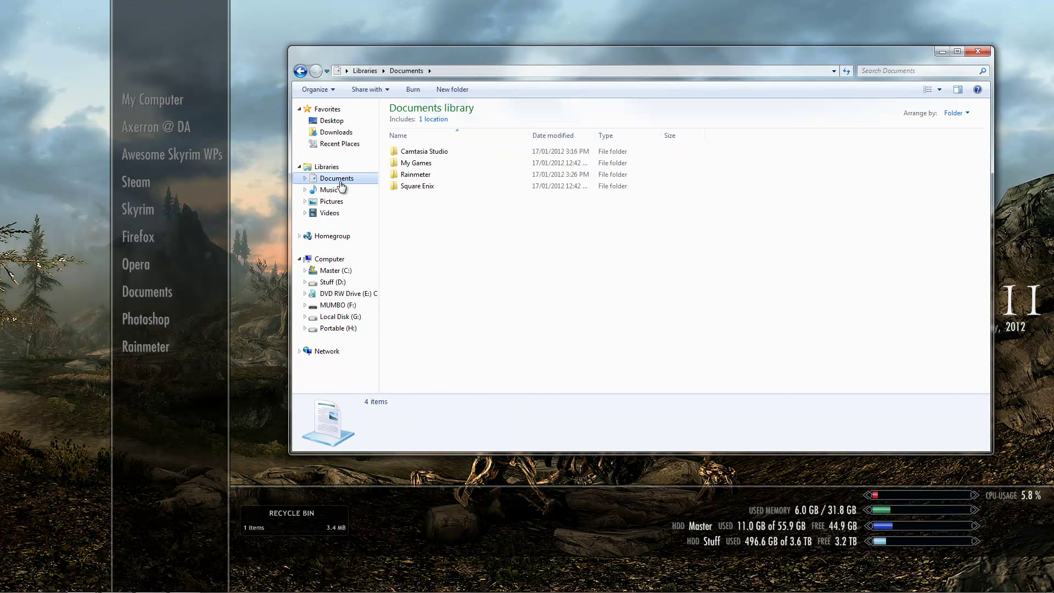
double_click(409, 175)
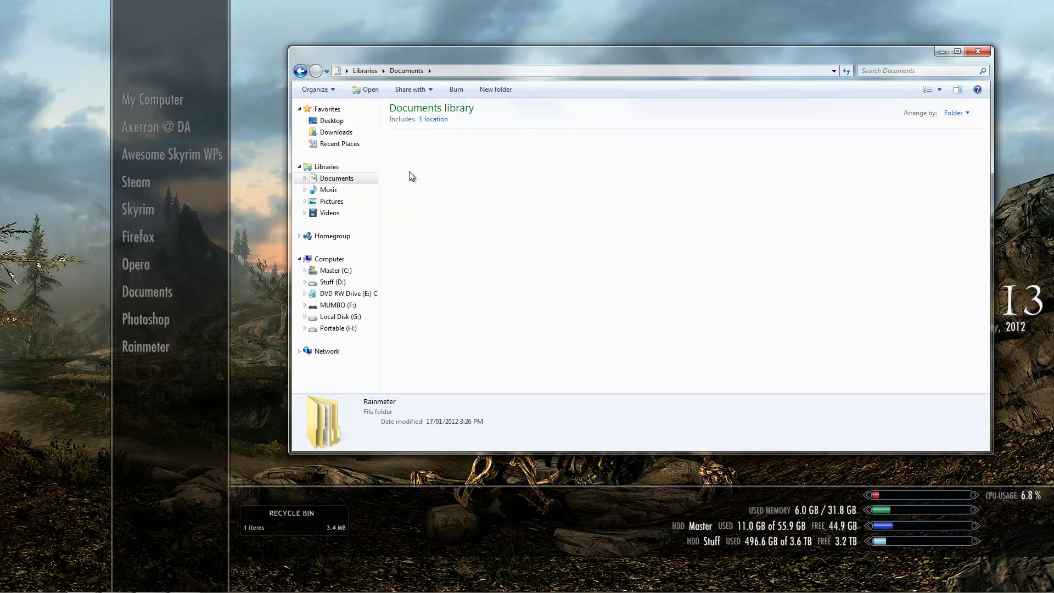
double_click(420, 153)
double_click(423, 161)
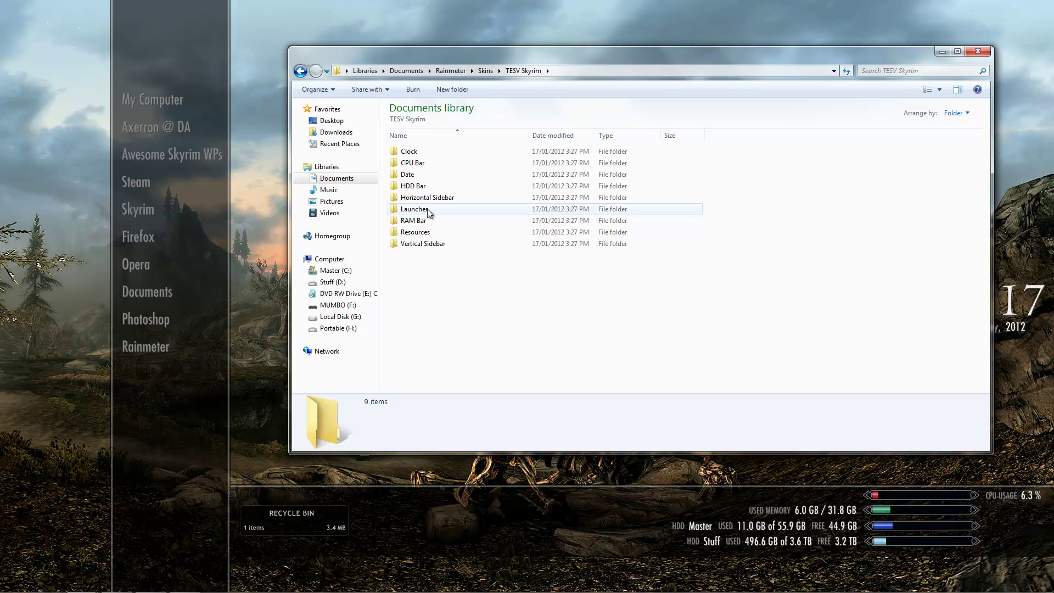
double_click(427, 208)
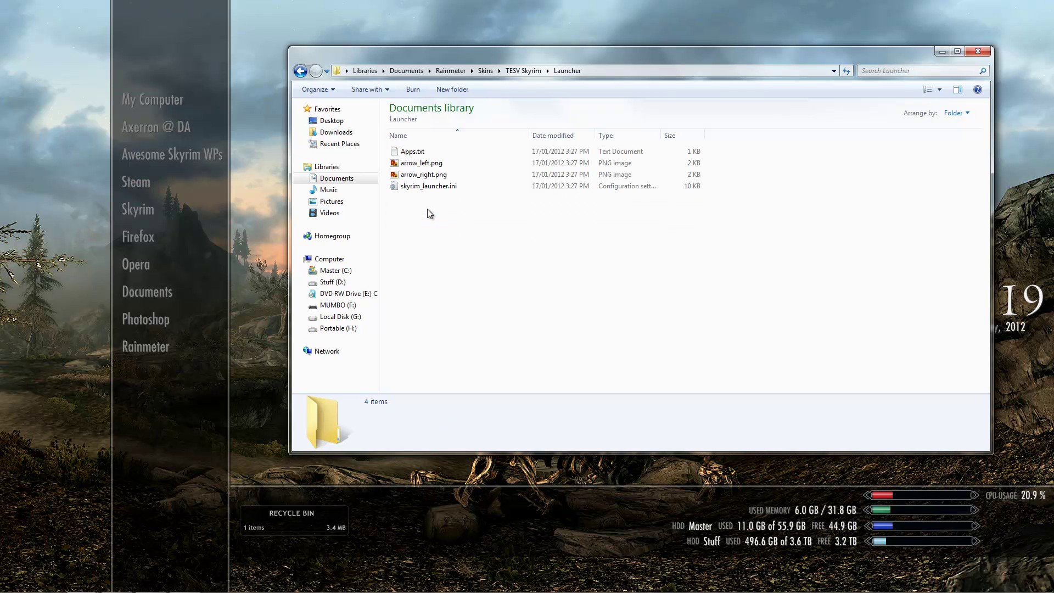
click(425, 154)
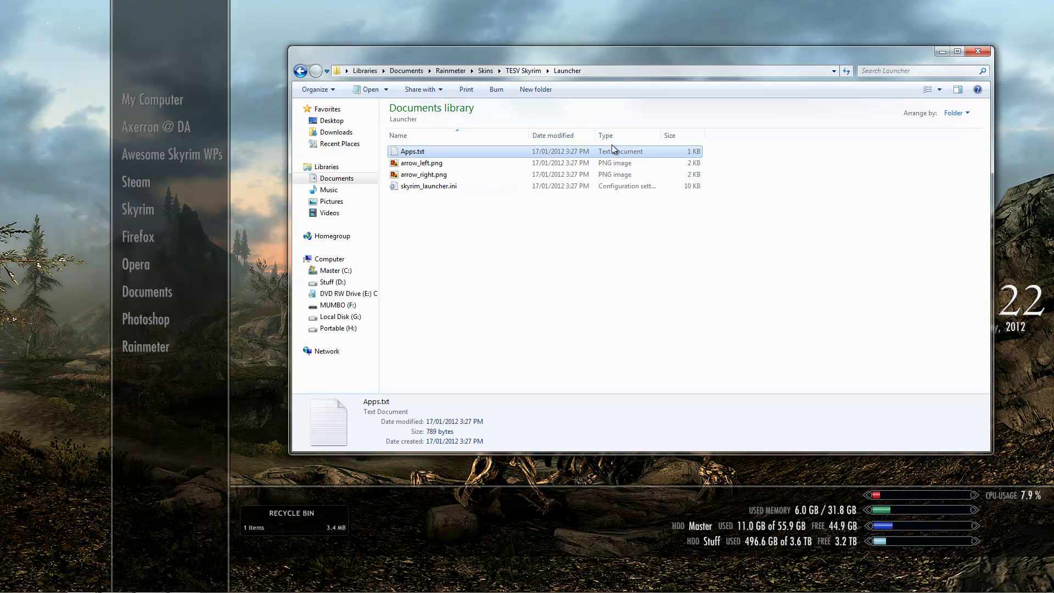
double_click(595, 152)
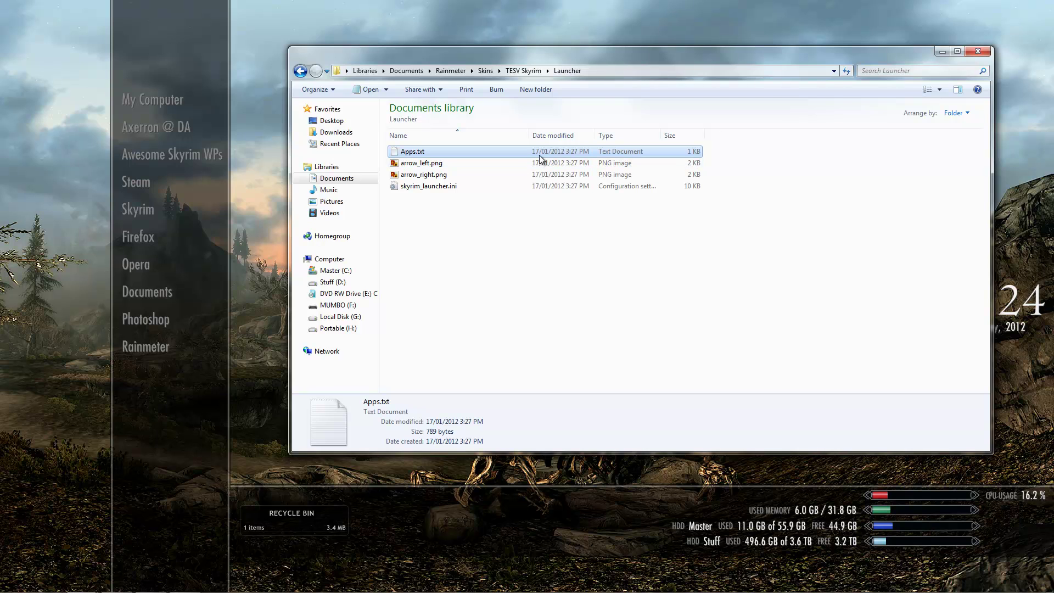
- Delete the 'Axerron @ DA' name from the App2 line of Apps.txt
click(942, 51)
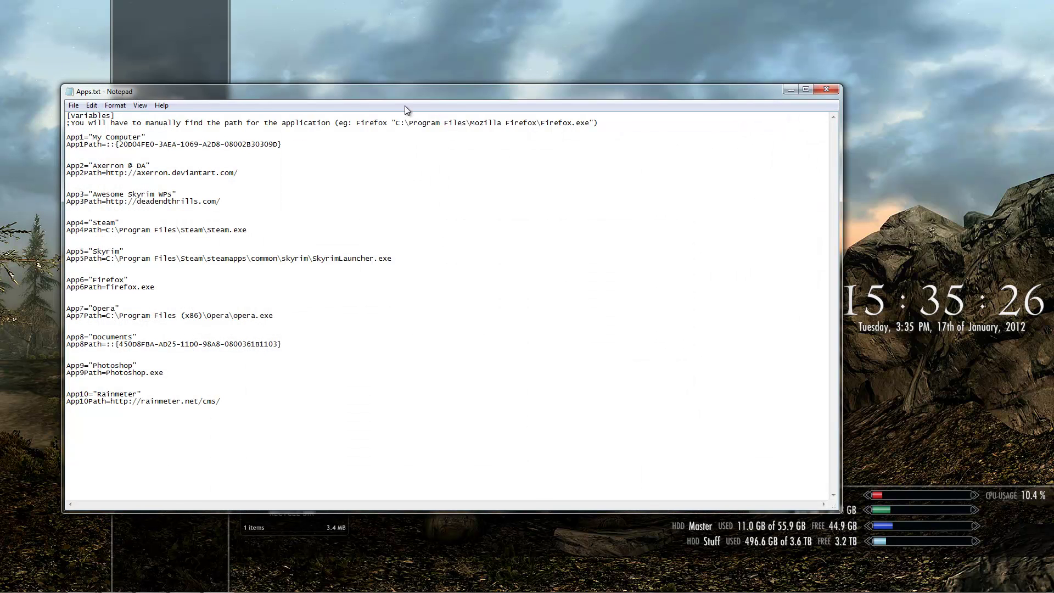
drag(416, 98, 623, 52)
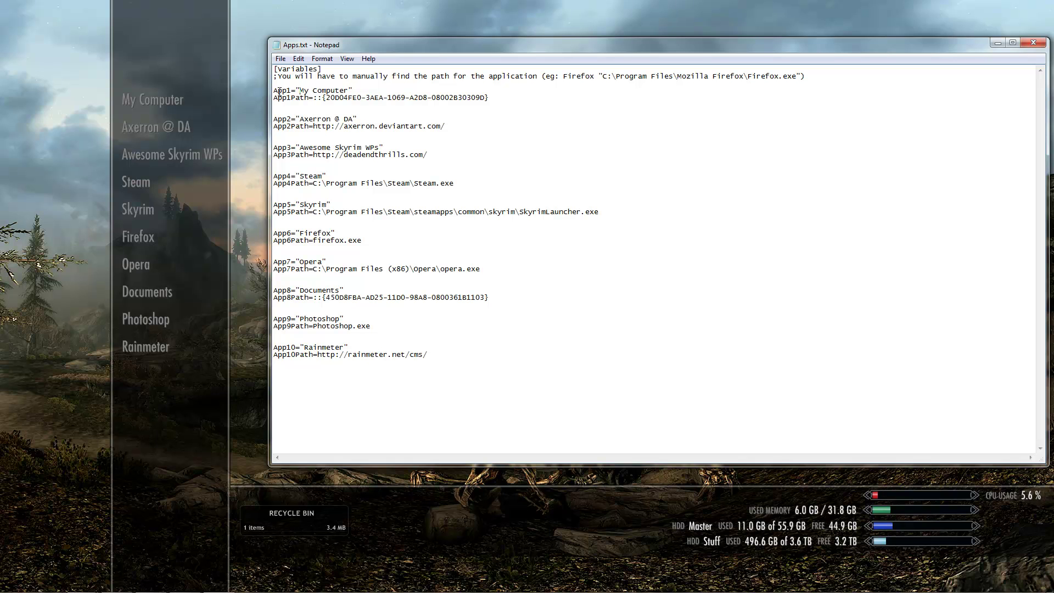
drag(273, 93, 506, 96)
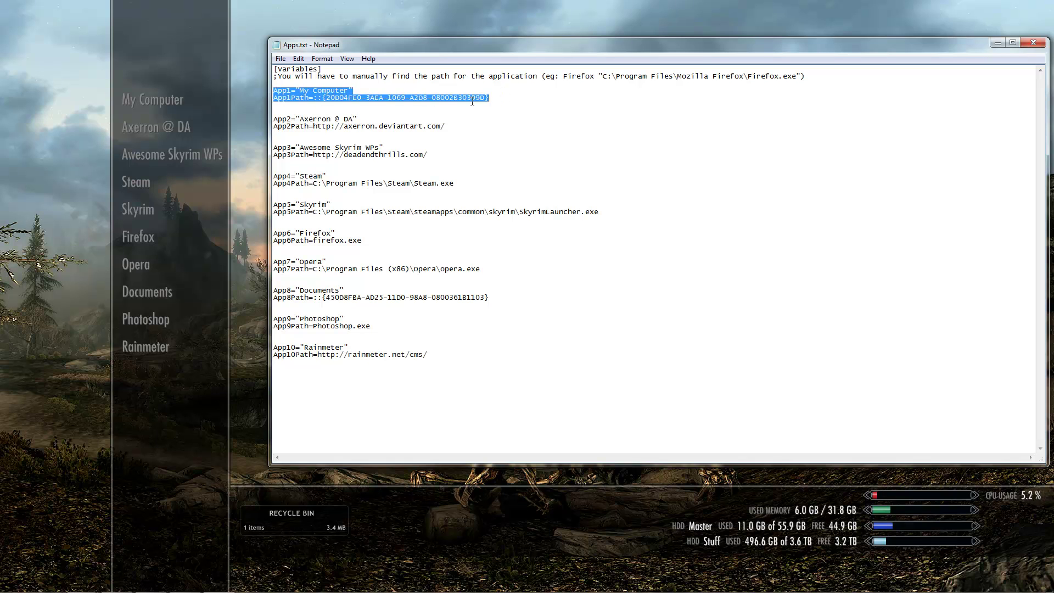
drag(323, 98, 489, 98)
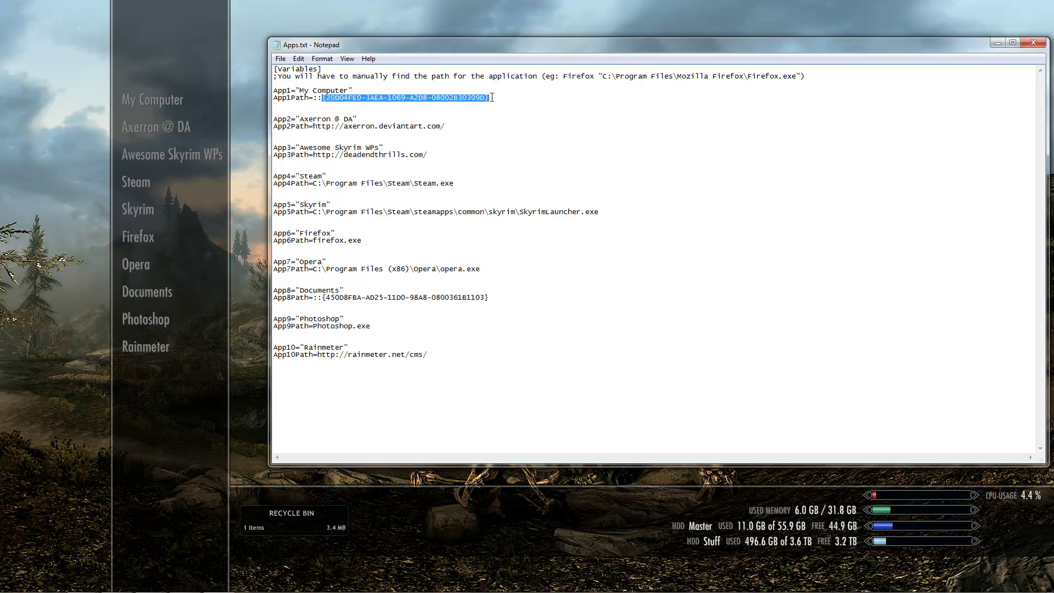
click(294, 118)
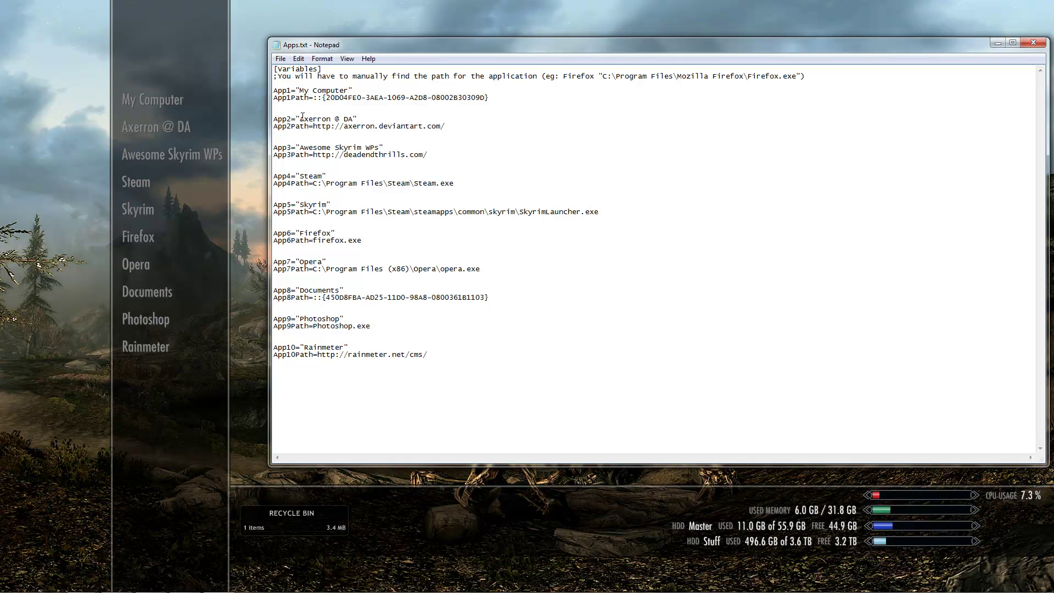
key(shift+Home)
mouse_move(300, 118)
mouse_down()
mouse_move(335, 119)
mouse_move(318, 118)
mouse_up()
shift+click(350, 115)
click(351, 116)
key(BackSpace)
key(BackSpace)
- Replace 'axerron.deviantart' in the App2Path URL with 'facebook'
drag(322, 129, 446, 125)
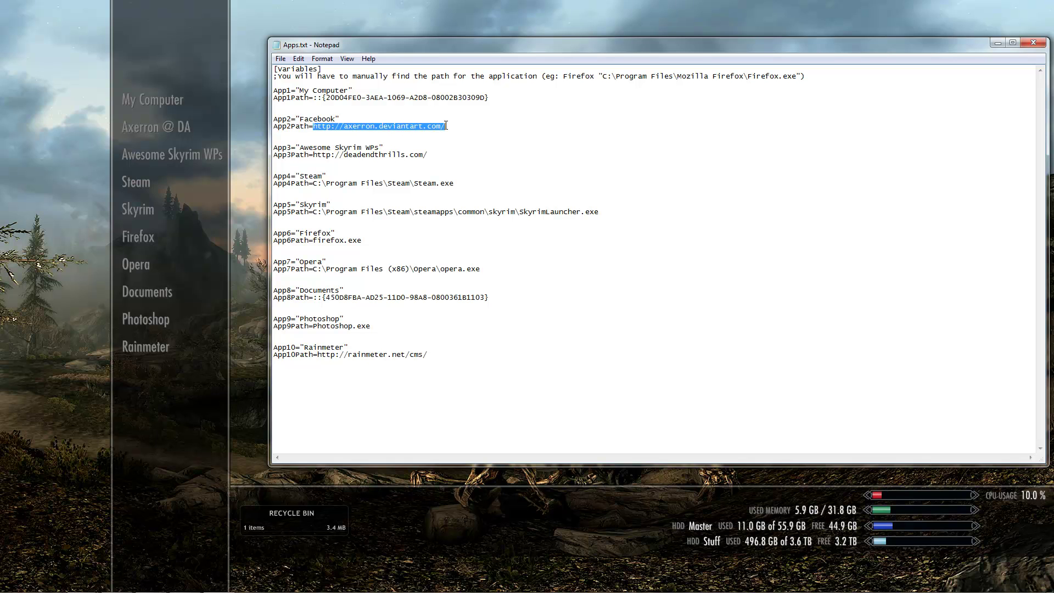
click(398, 127)
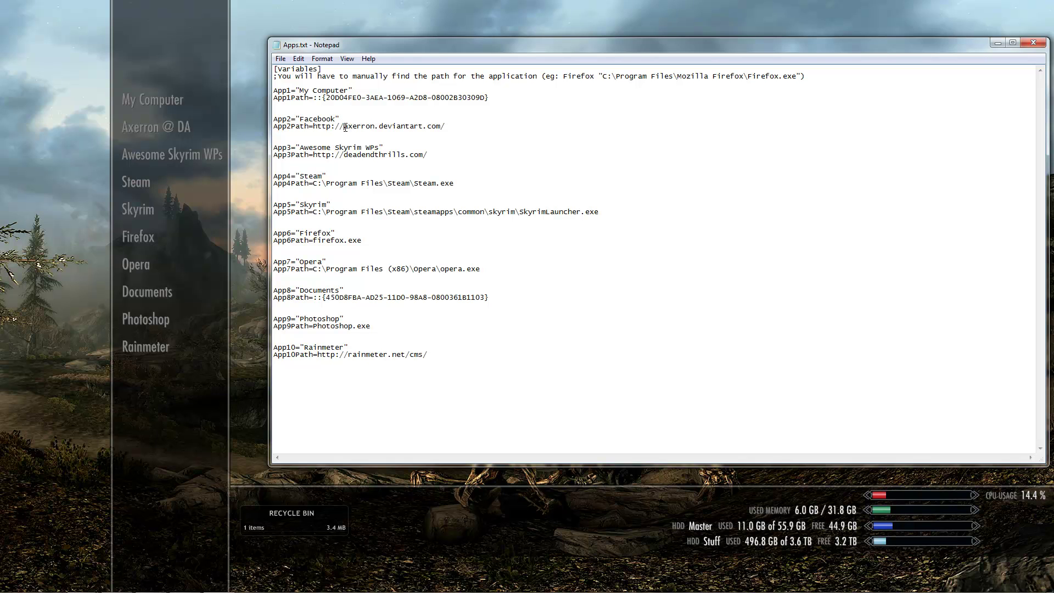
drag(345, 127, 410, 124)
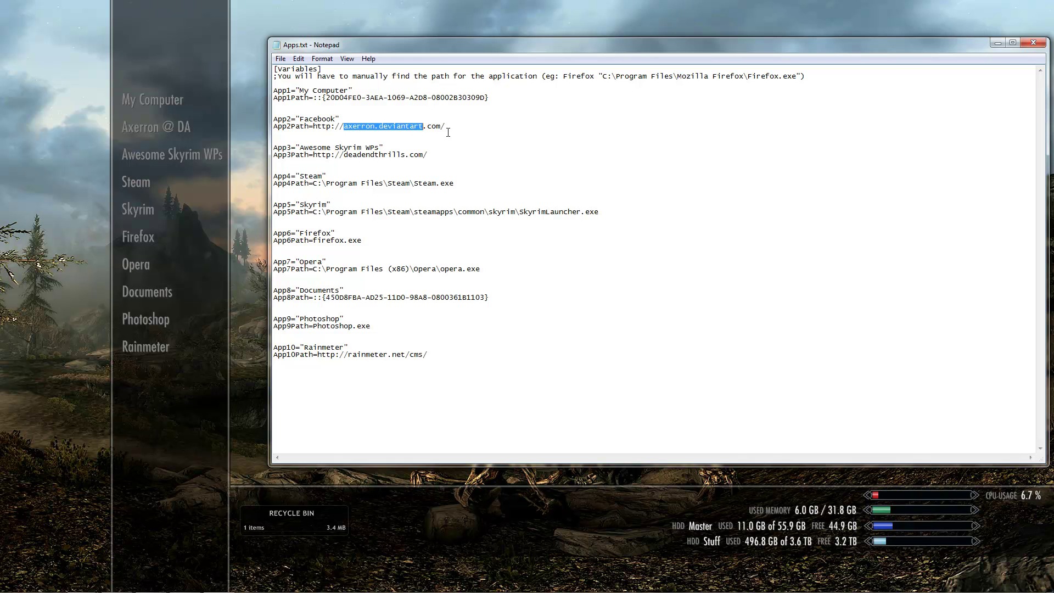
text(facebook)
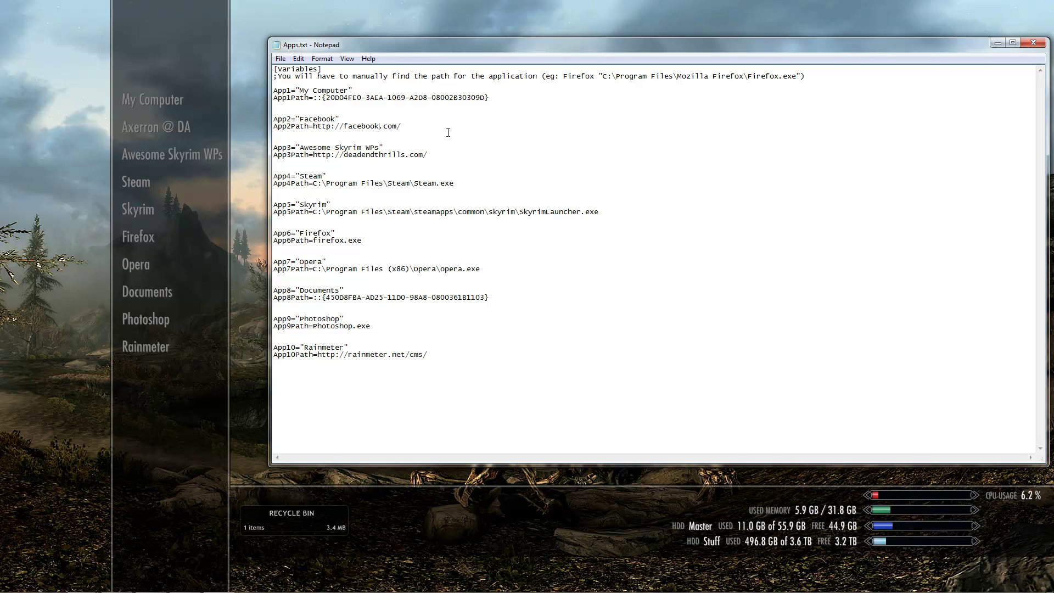
- Refresh the launcher skin so its second entry reads Facebook, then return to Apps.txt
right_click(163, 134)
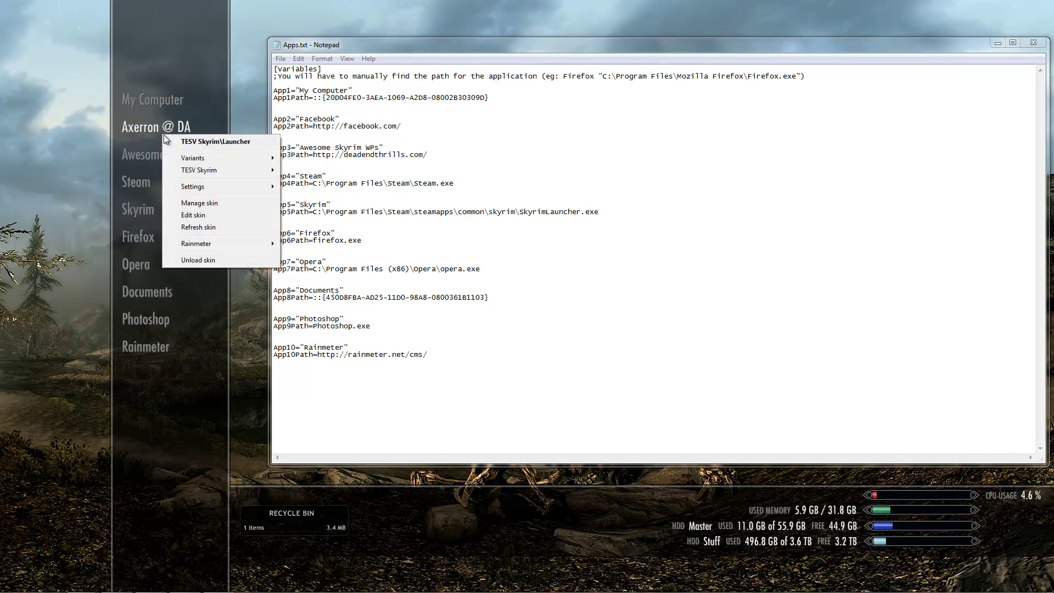
click(202, 231)
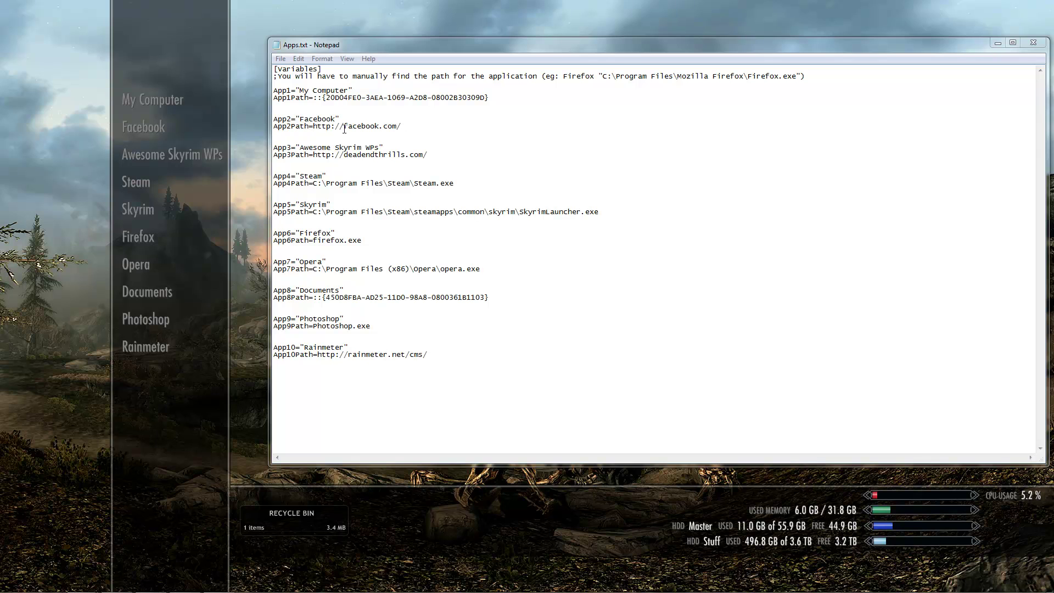
drag(301, 148, 440, 154)
click(429, 158)
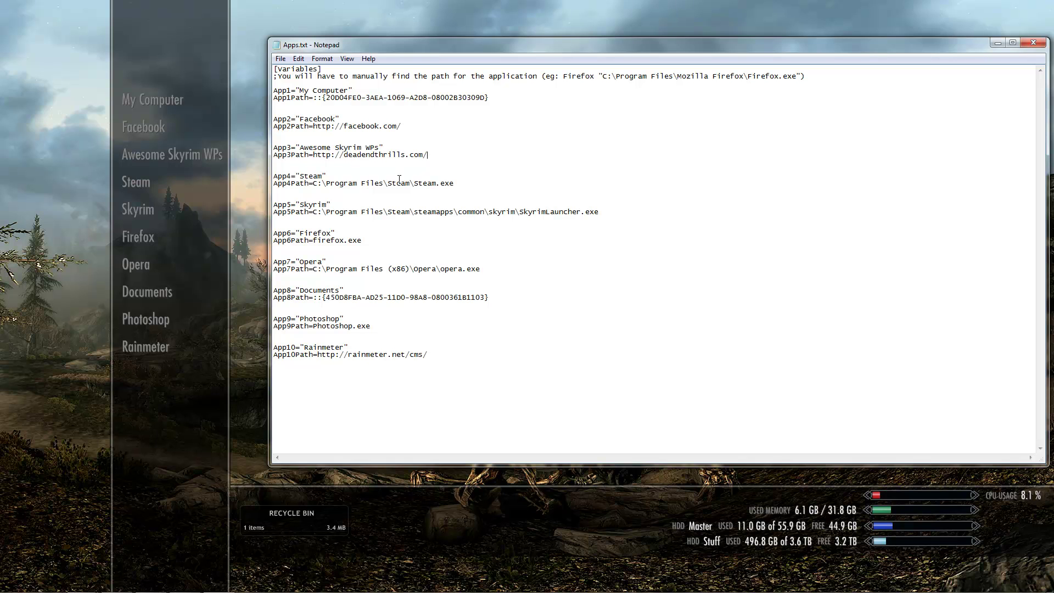
click(278, 189)
- Close Apps.txt and refresh the desktop
click(1034, 42)
right_click(463, 125)
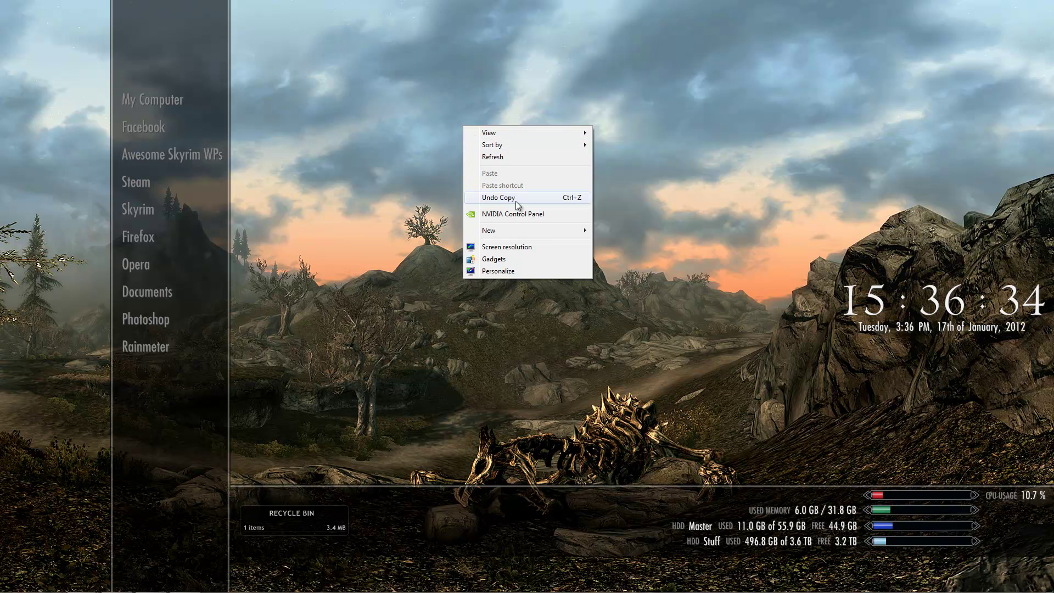
click(505, 158)
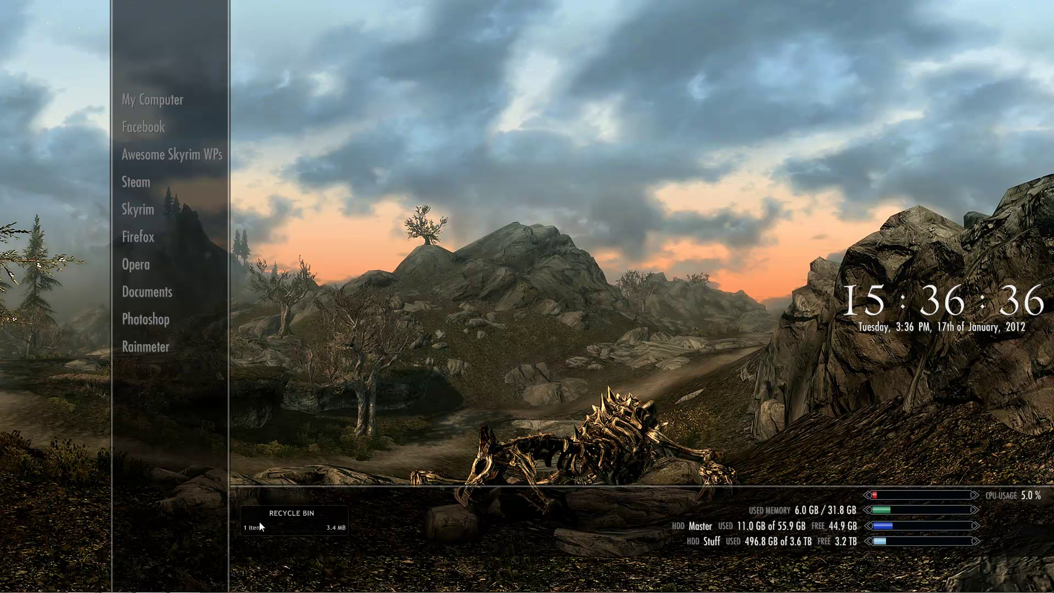
- Empty the Recycle Bin from its Rainmeter widget, confirming the permanent deletion
click(286, 520)
click(571, 330)
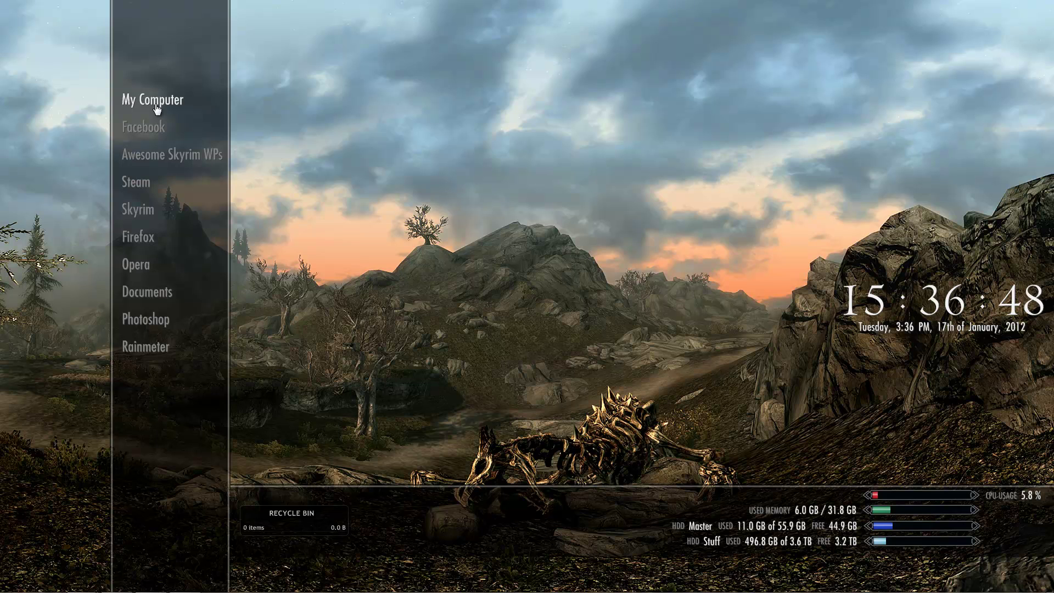
mouse_move(888, 587)
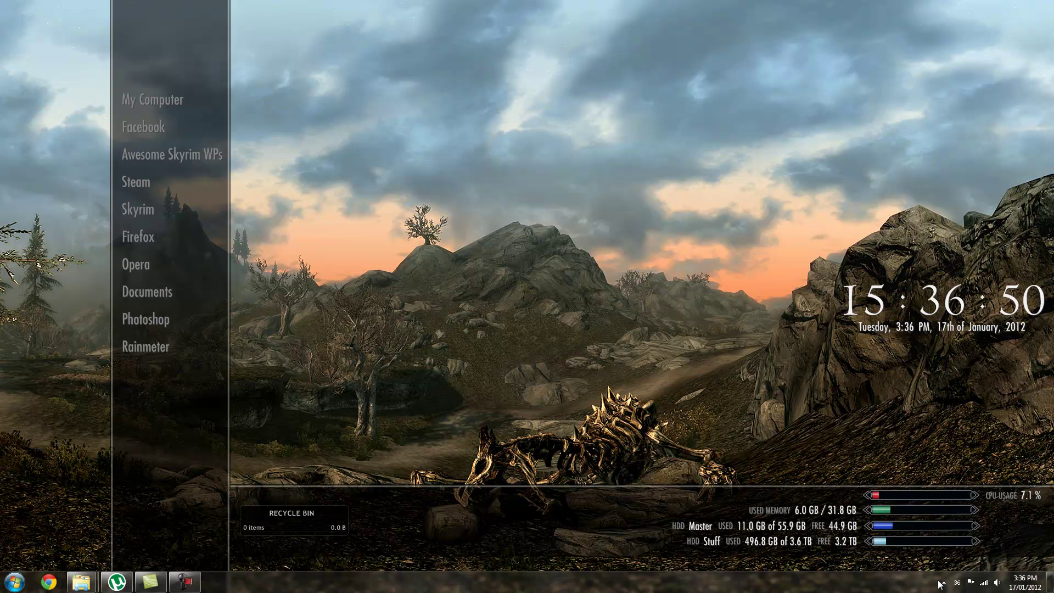